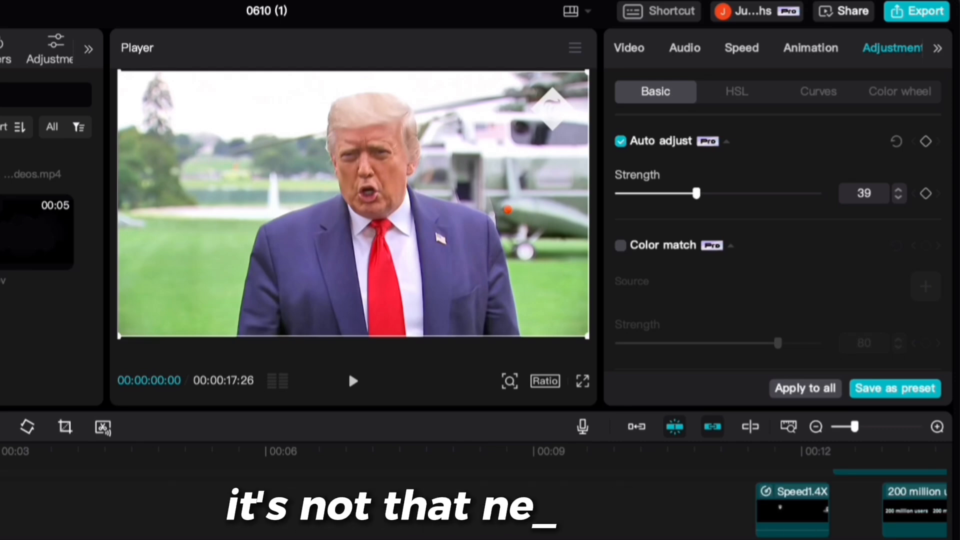
- Set the Trump.mov clip's Brightness to -6 and Contrast to 10, and play the reference footage to compare the look
scroll(719, 221, "down", 5)
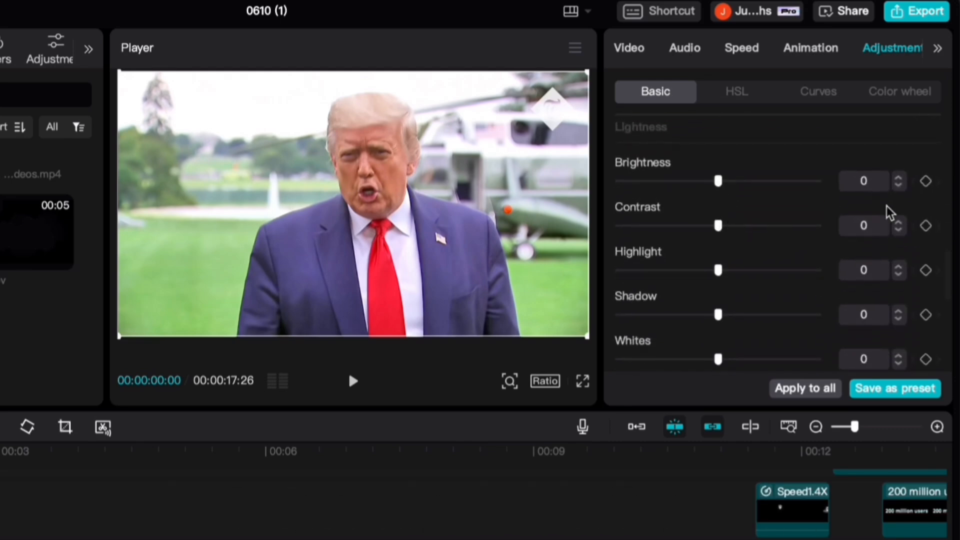
left_click(899, 187)
left_click(899, 187)
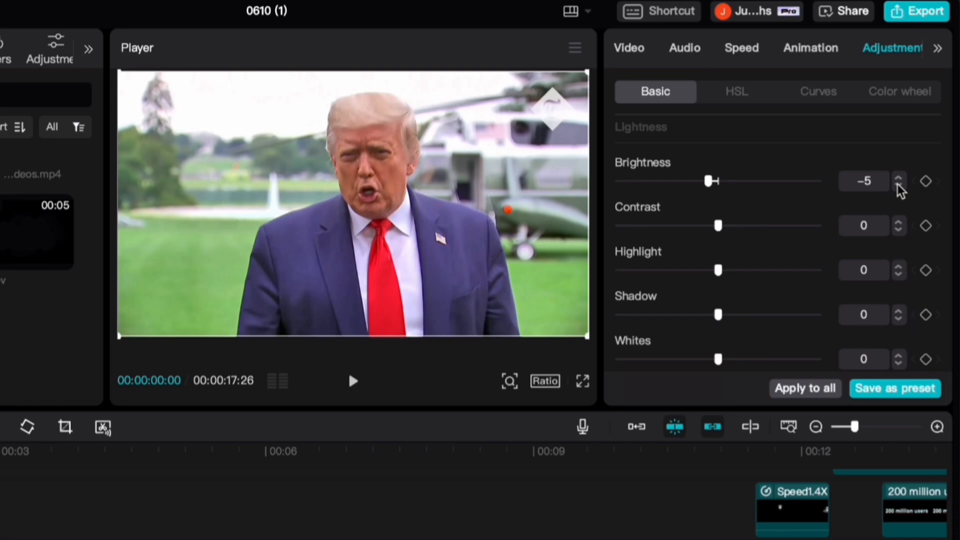
left_click(899, 187)
left_click(899, 221)
left_click(899, 220)
left_click(899, 220)
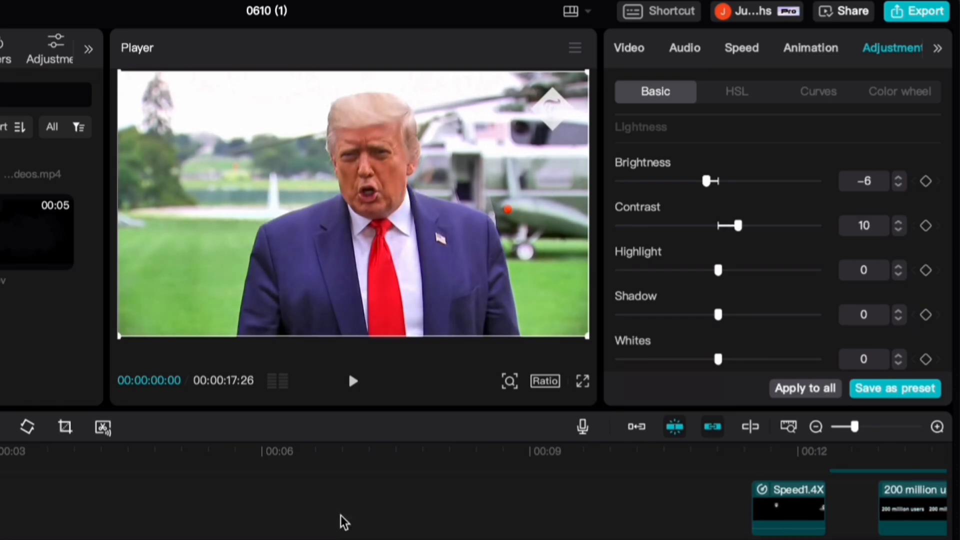
left_click(381, 507)
key("space")
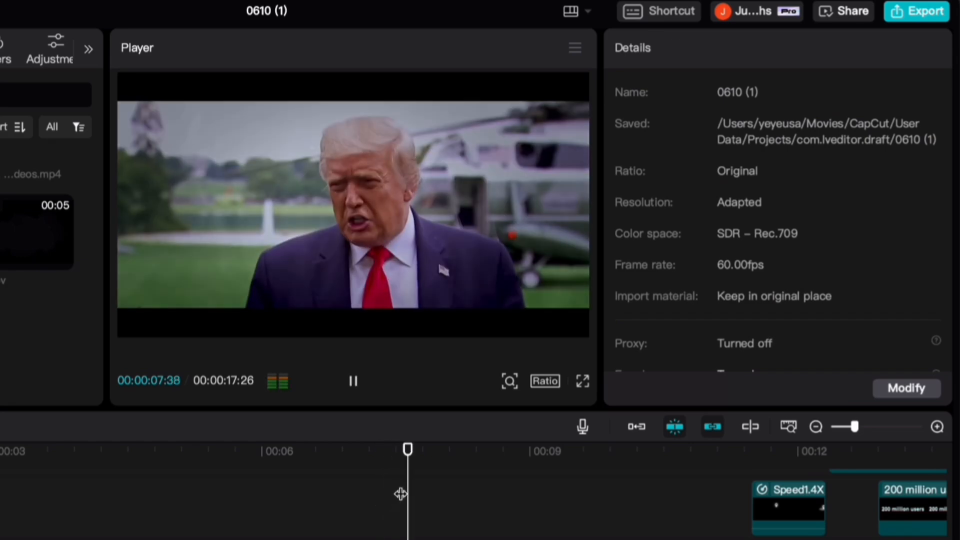
key("space")
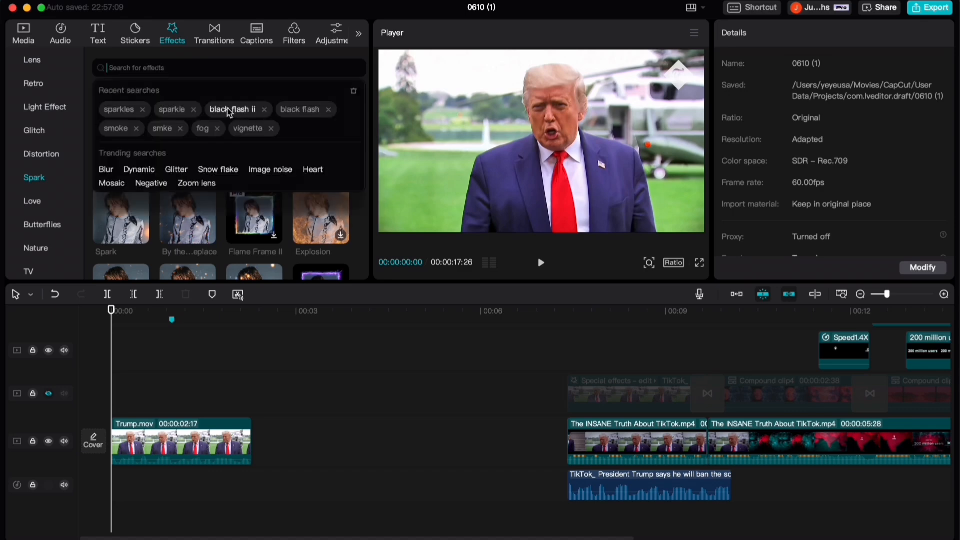
- Apply the Black Flash II effect to the Trump.mov clip and set its Twist to 7 and Strength to 10
left_click(234, 108)
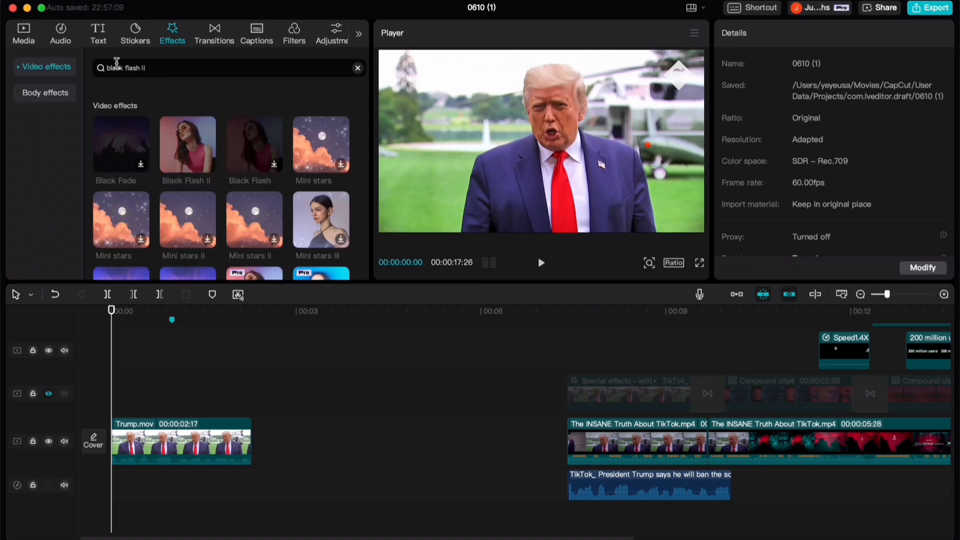
left_click_drag(187, 145, 162, 442)
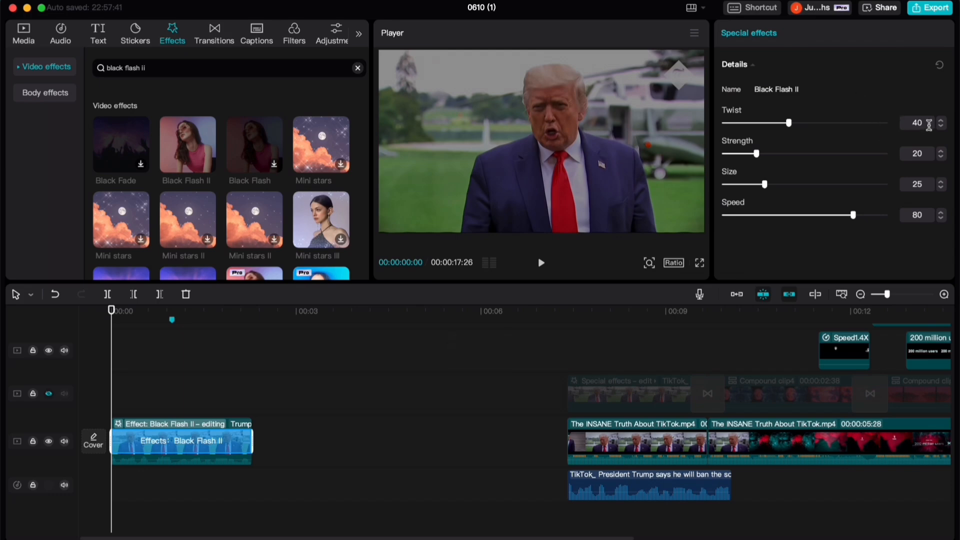
left_click(929, 124)
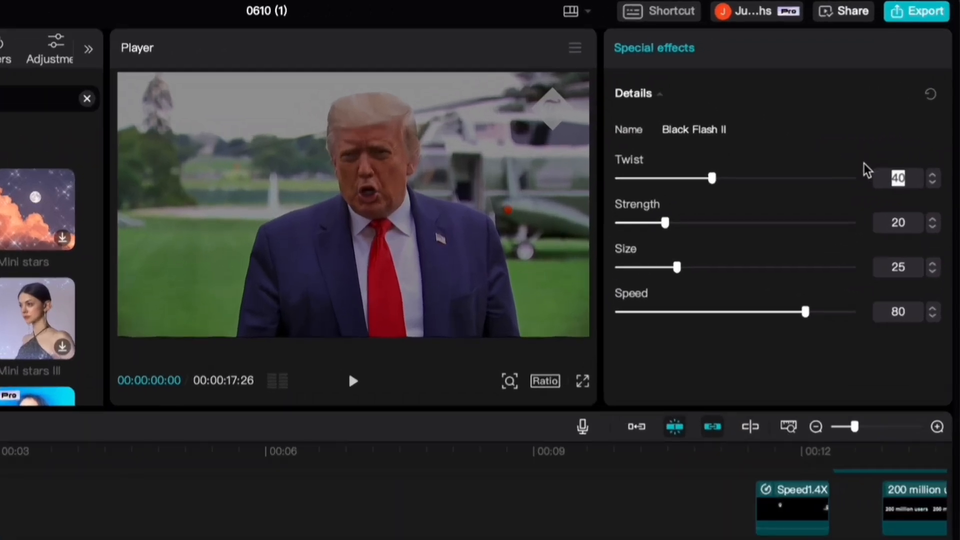
type("7")
key("Return")
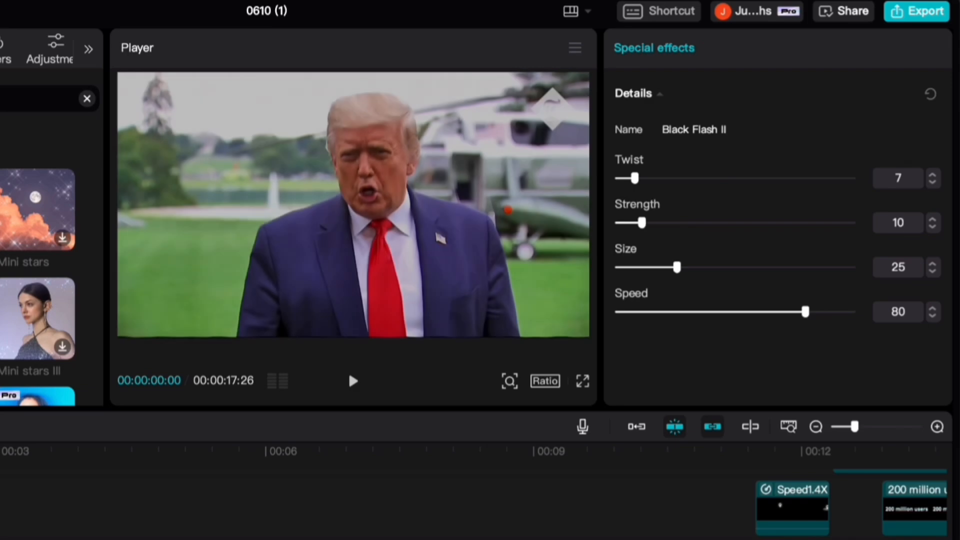
- Set the Black Flash II effect's Size to 12 and reduce its Speed
left_click(911, 270)
type("12")
key("Return")
left_click(898, 311)
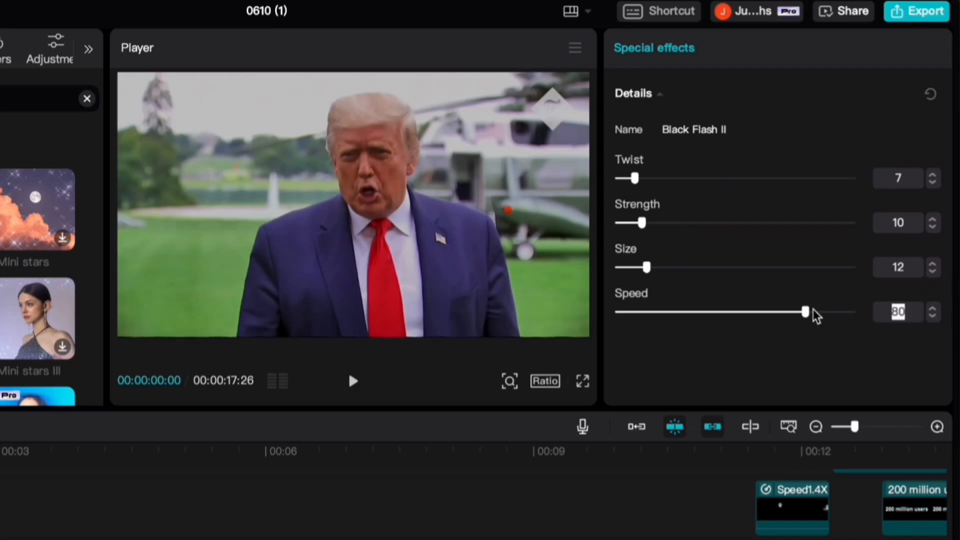
left_click_drag(808, 311, 738, 312)
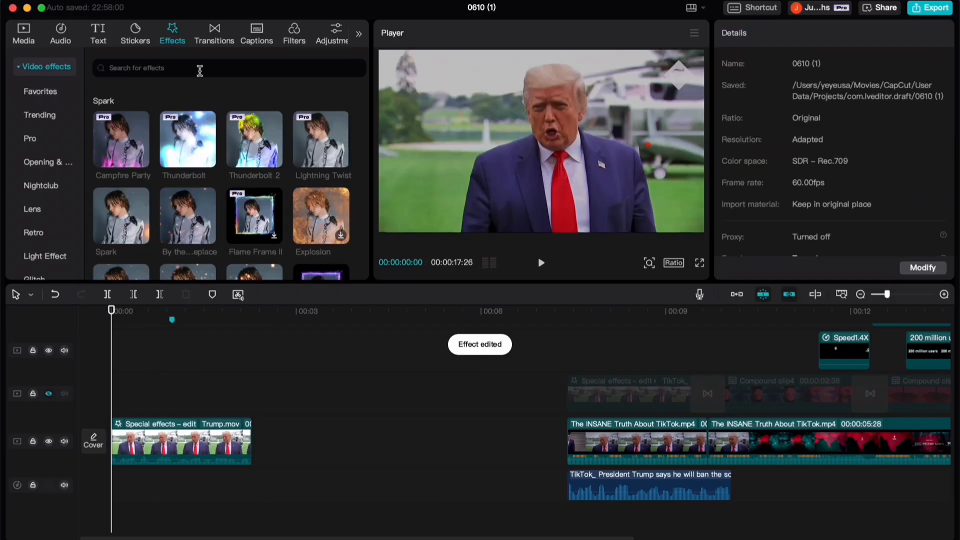
- Search the effects for "spark", apply a Spark effect to the Trump.mov clip and set its Atmosphere to 51
left_click(200, 71)
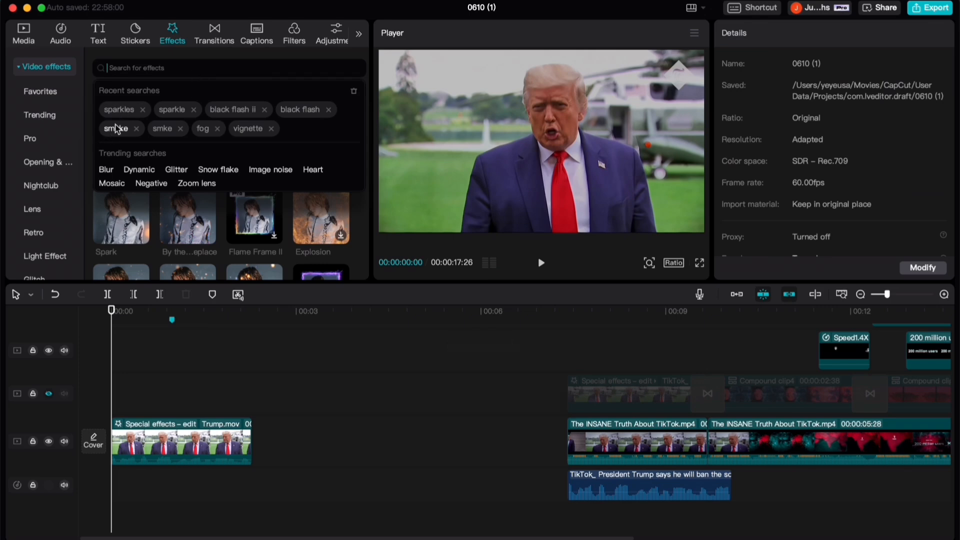
type("spark")
key("Return")
left_click_drag(121, 144, 200, 443)
left_click(912, 121)
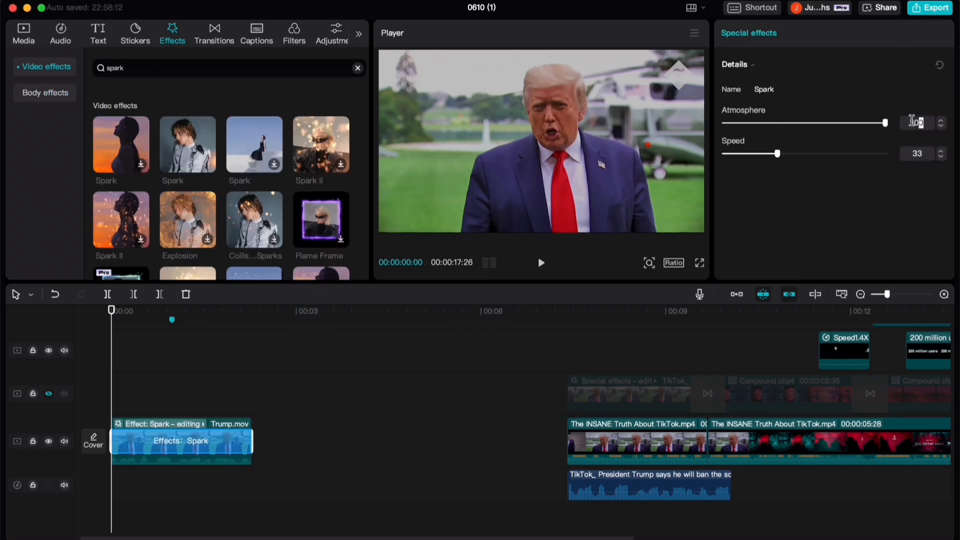
type("51")
key("Return")
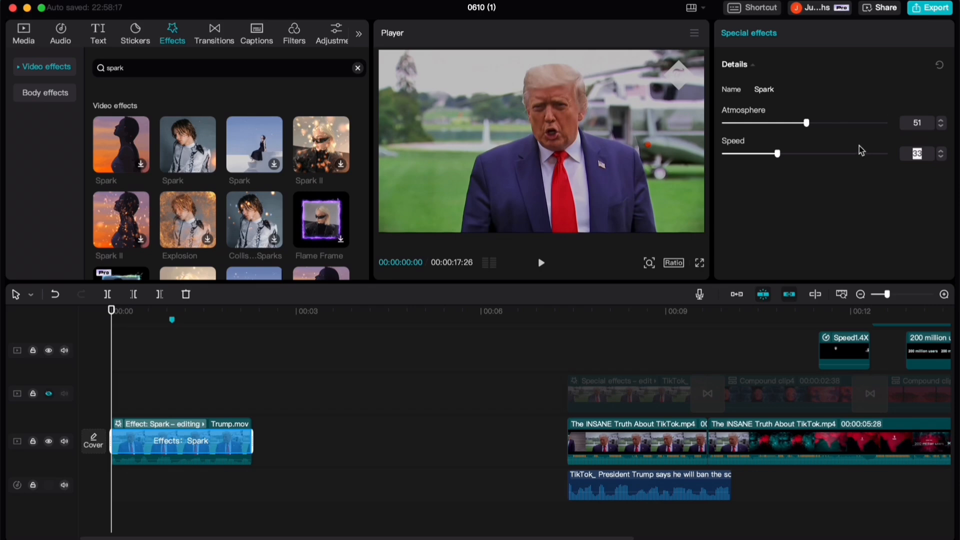
- Play back the edited Trump.mov clip and compare its sparks with the reference footage further along the timeline
left_click(172, 361)
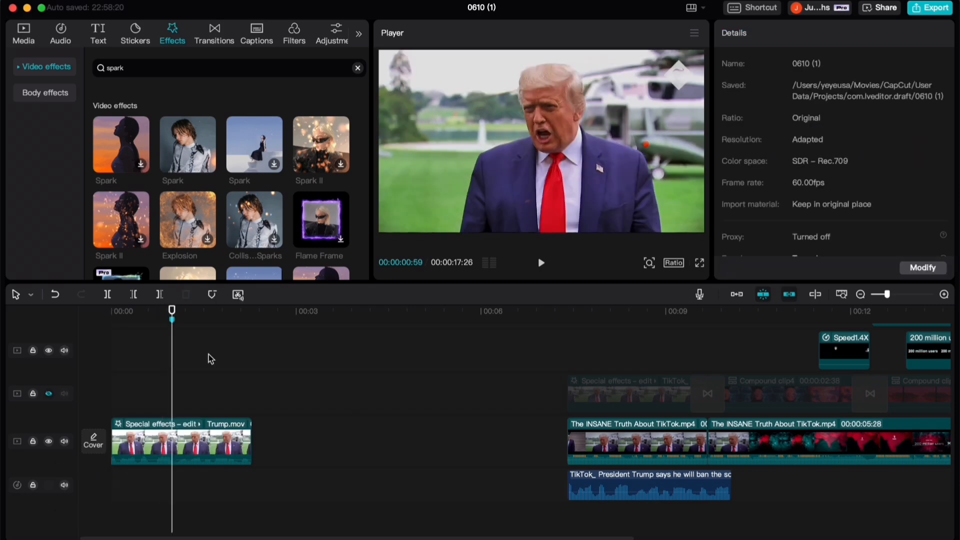
key("space")
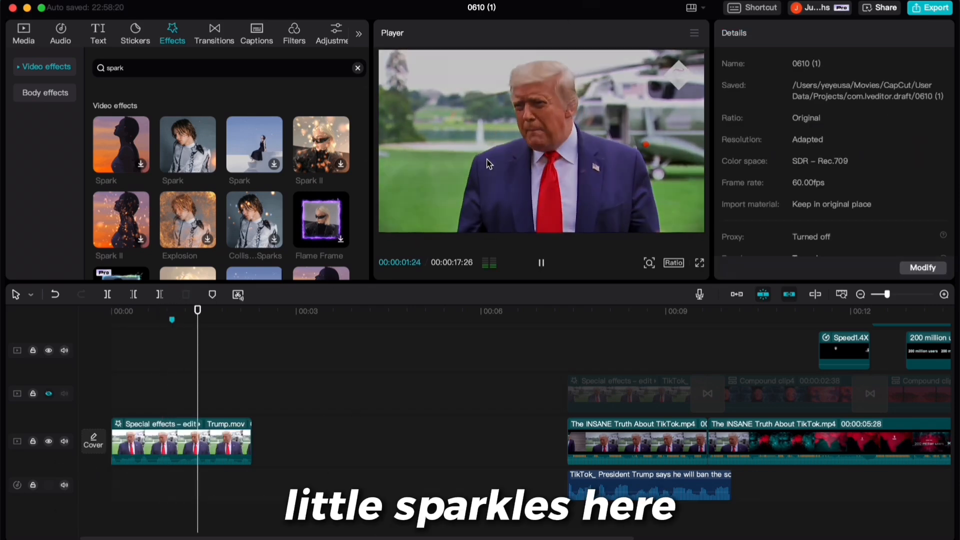
key("space")
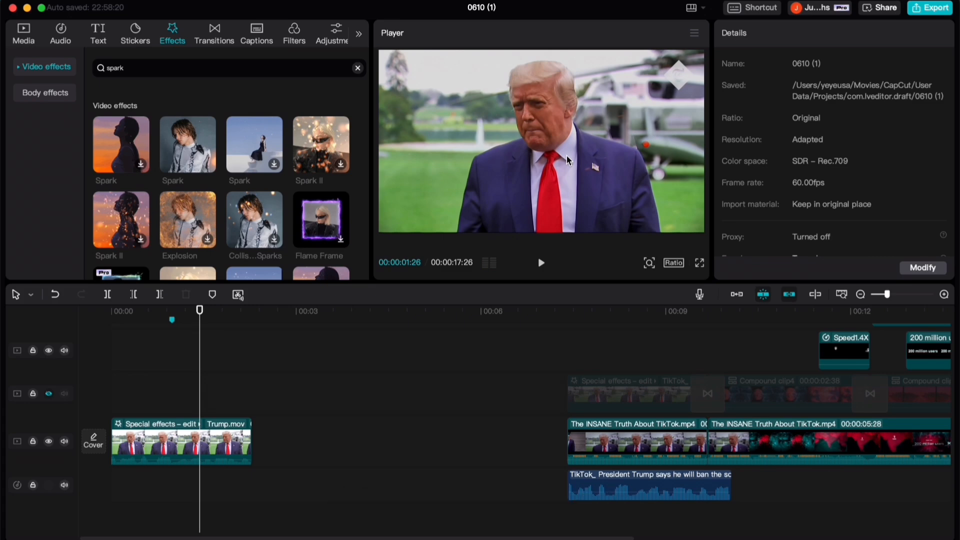
left_click(431, 383)
scroll(596, 368, "up", 1)
left_click(573, 334)
key("space")
key("space")
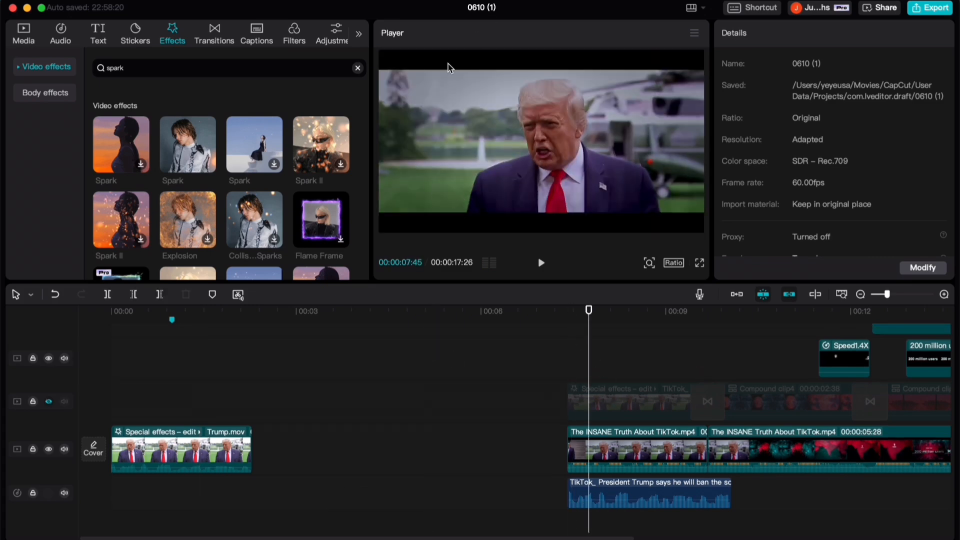
- Turn the Trump.mov clip with its effects into a compound clip
left_click(229, 390)
left_click(85, 383)
scroll(85, 383, "up", 2)
right_click(145, 434)
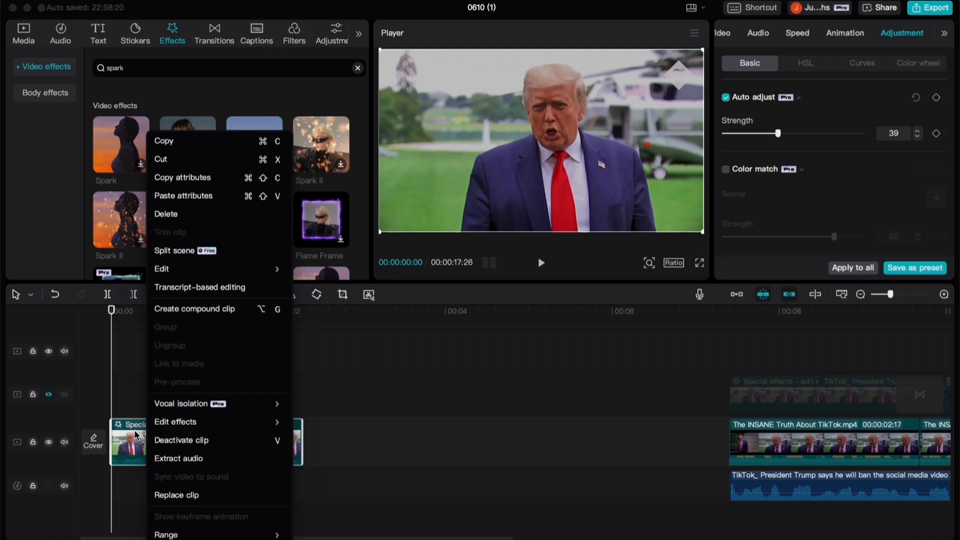
left_click(260, 312)
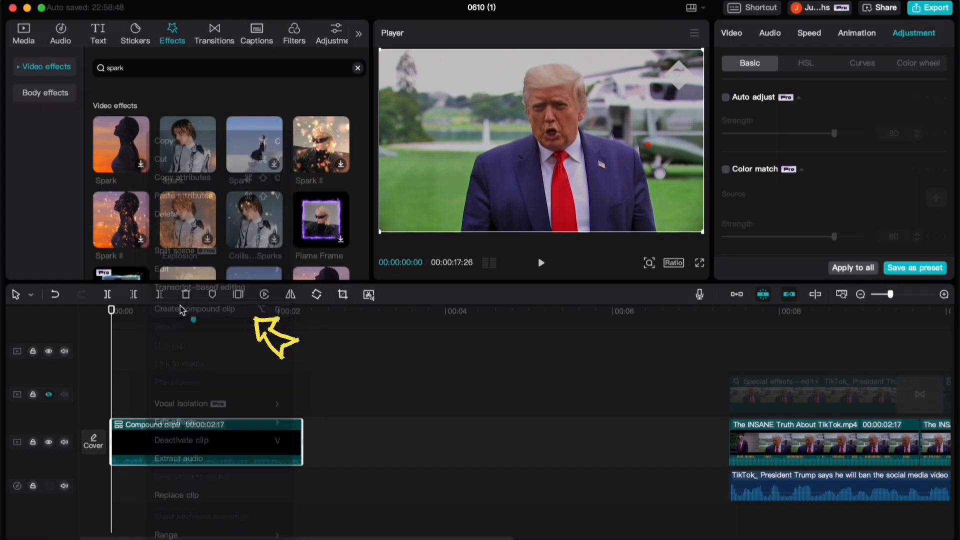
- Add a Mirror mask to the compound clip and widen it to leave cinematic black bars above and below
left_click(728, 36)
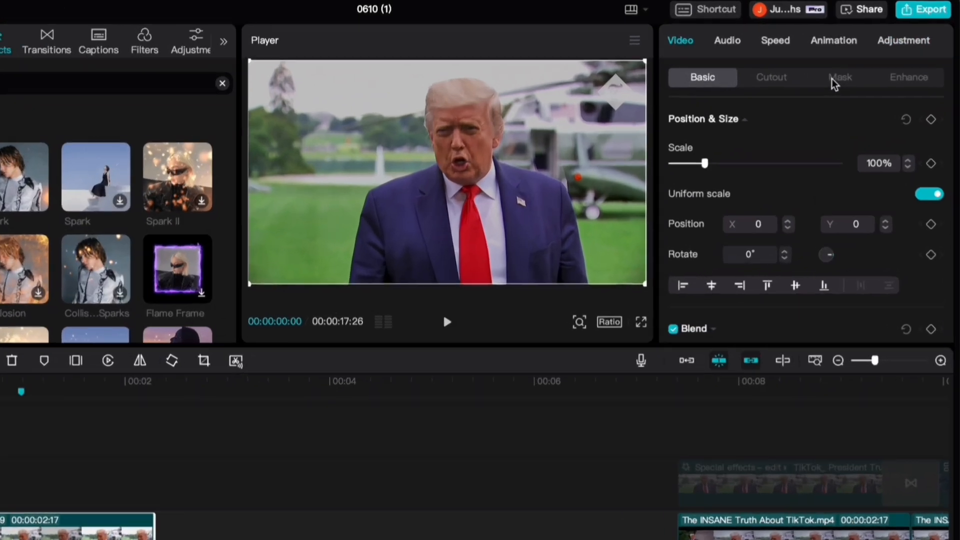
left_click(863, 63)
left_click(845, 135)
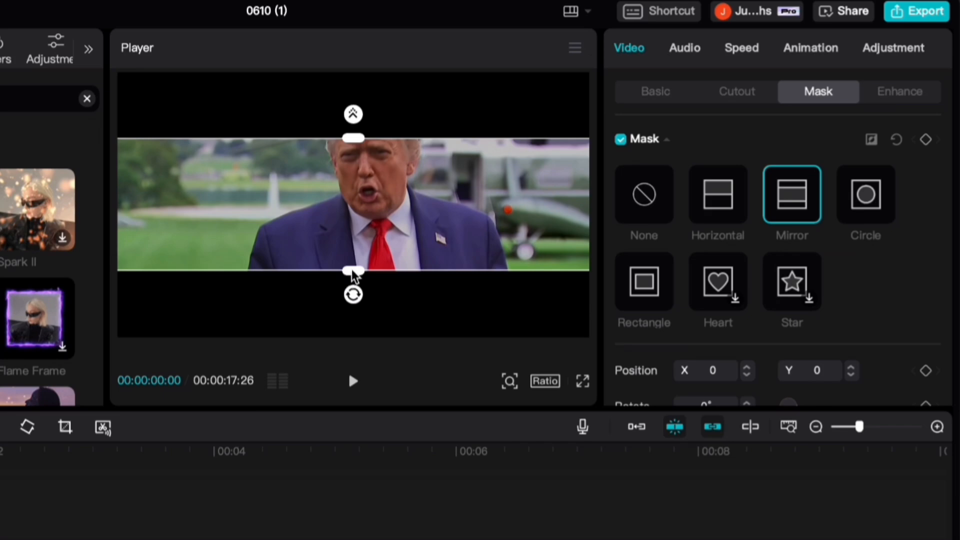
left_click_drag(353, 274, 353, 309)
scroll(749, 332, "down", 3)
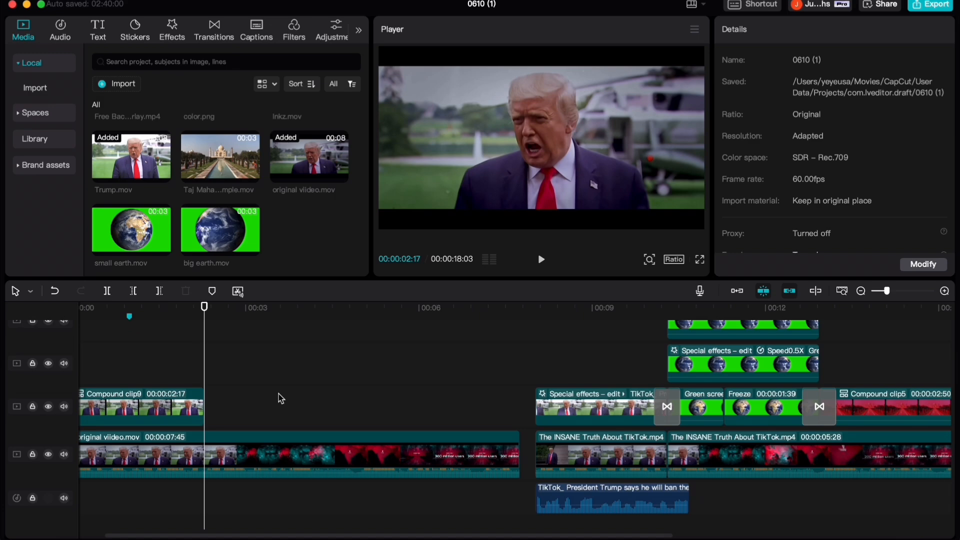
- Place small earth.mov directly after the compound clip, starting at 00:00:02:17 on the overlay track
key("space")
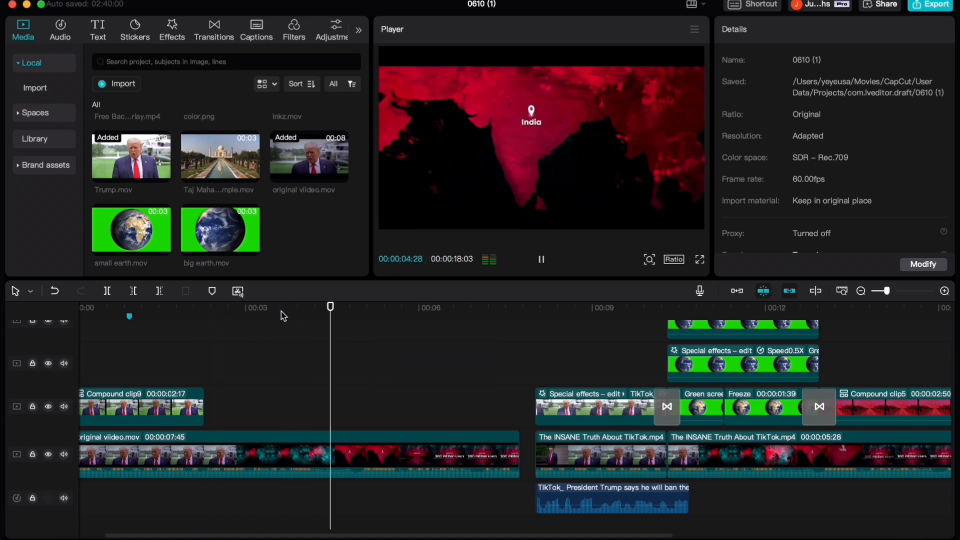
left_click(258, 319)
left_click_drag(259, 319, 204, 319)
left_click_drag(131, 230, 220, 408)
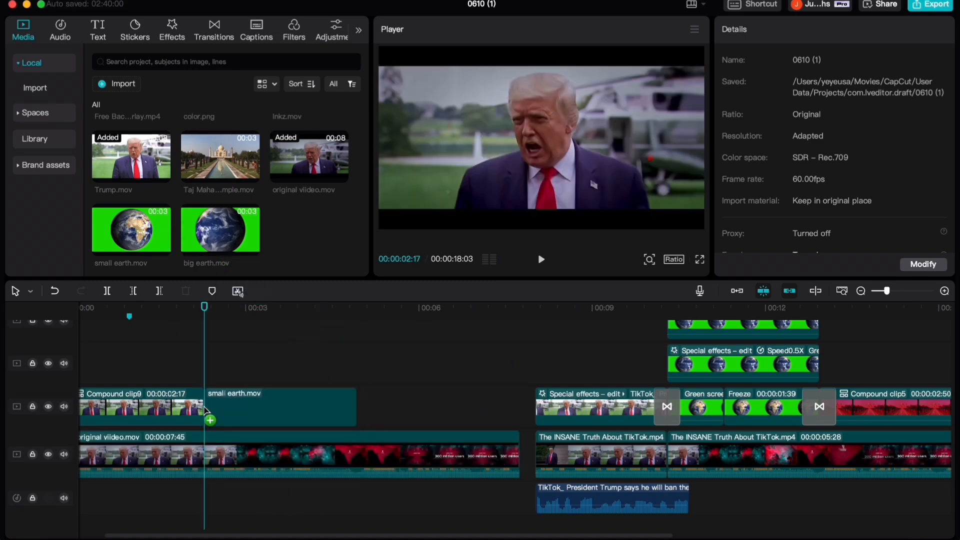
- Key out the green background of small earth.mov with Chroma key and raise the key Strength
left_click(806, 59)
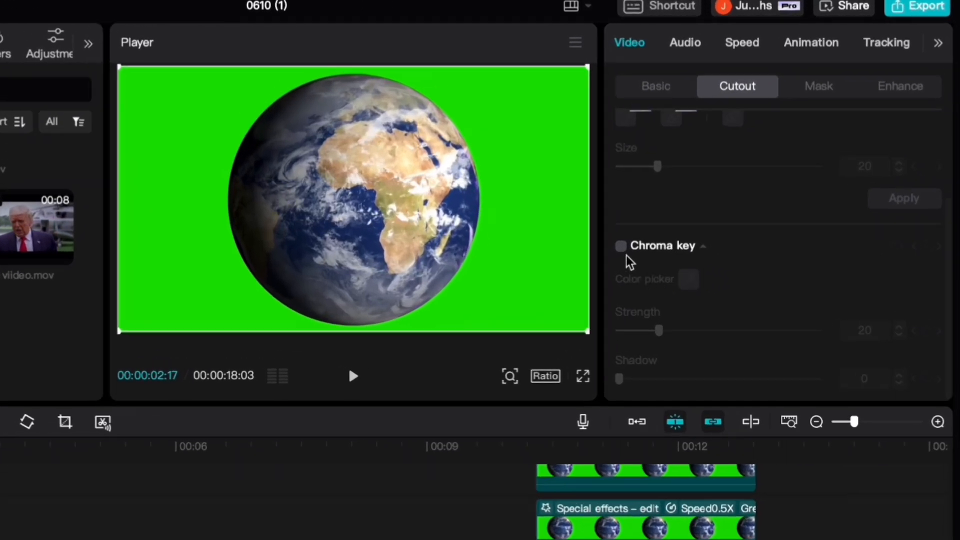
left_click(726, 170)
left_click(689, 279)
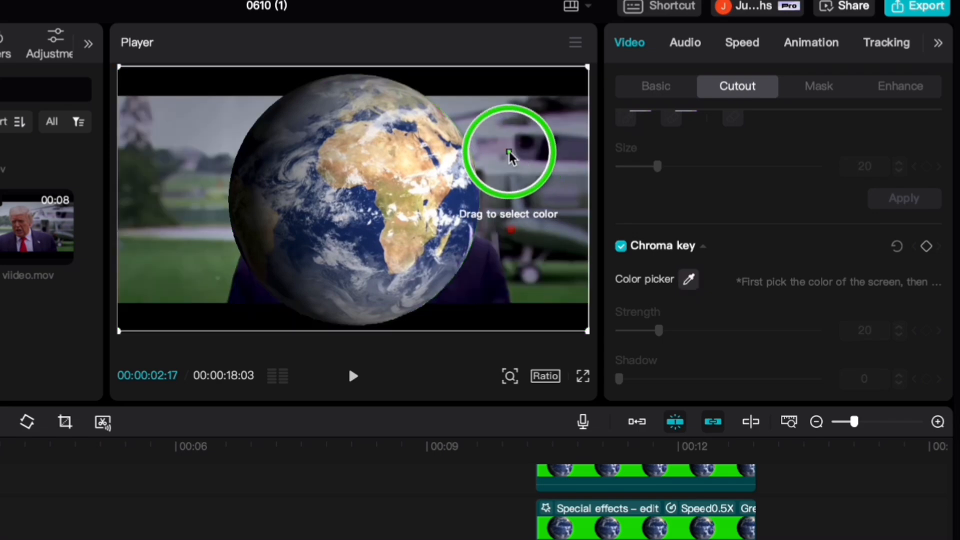
left_click(509, 152)
left_click_drag(662, 333, 690, 335)
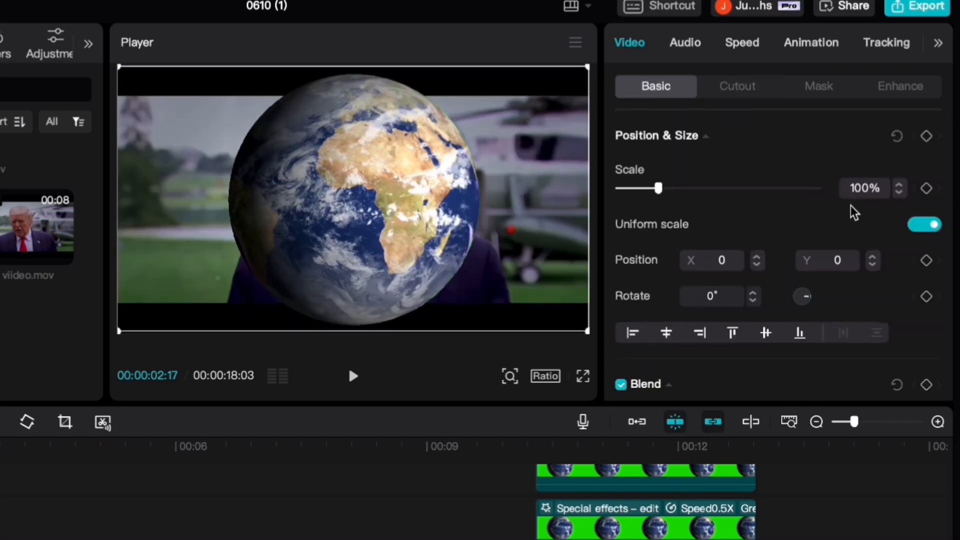
- Scale the small earth.mov clip to 65% and set its blend Opacity to 83%
left_click(844, 193)
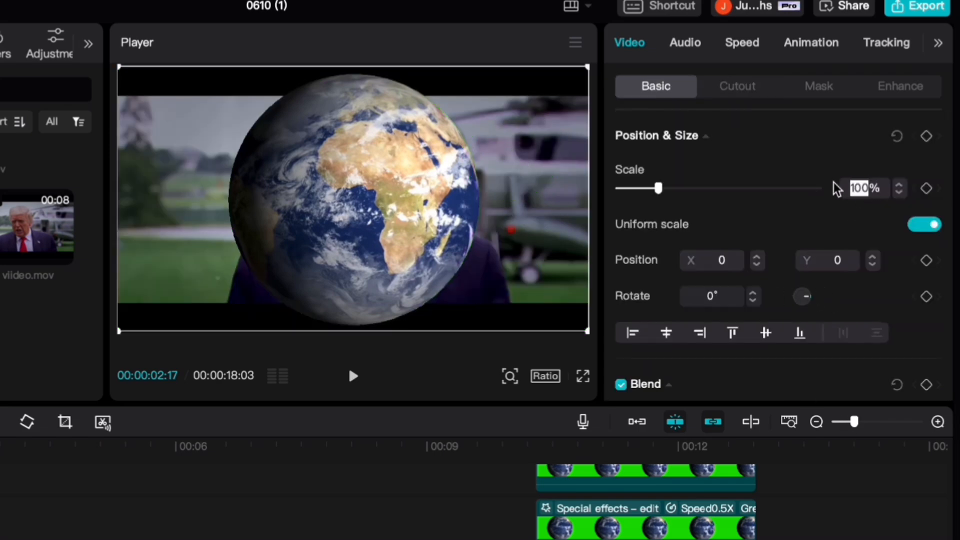
type("65")
key("Return")
scroll(750, 292, "down", 5)
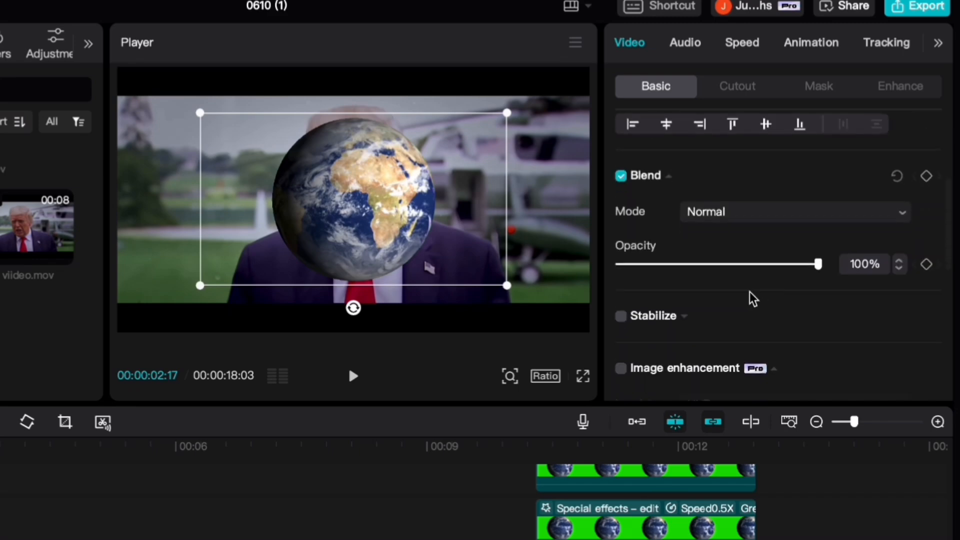
scroll(750, 292, "down", 1)
left_click(842, 249)
type("83")
key("Return")
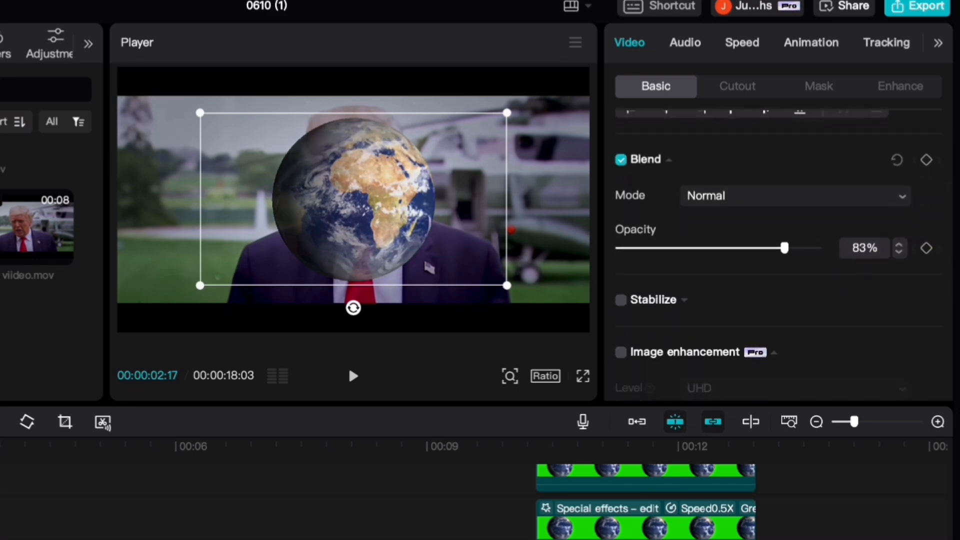
- Check the reference globe at 00:00:03:33 with the overlay track hidden, and recolor small earth.mov's orange HSL range using Hue -100 and the value 59
left_click(49, 407)
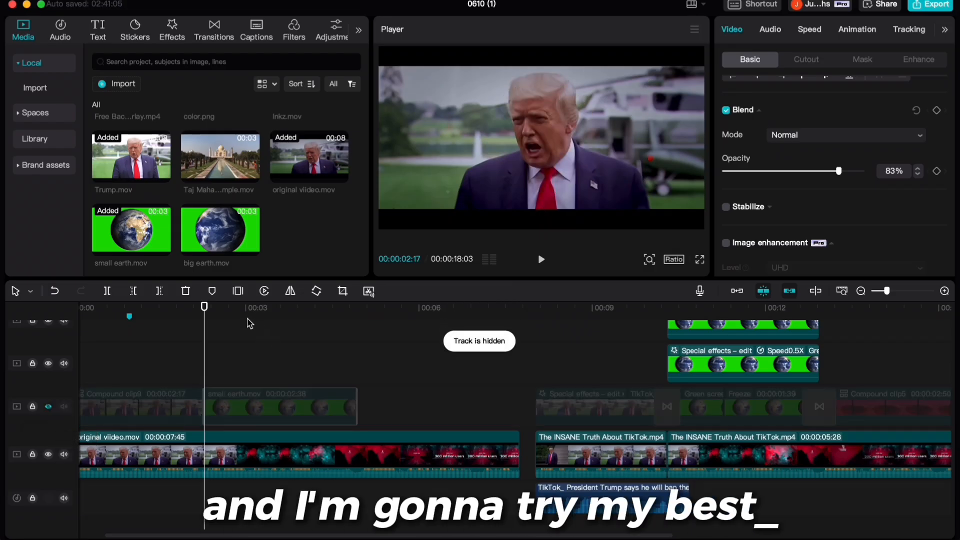
left_click(277, 321)
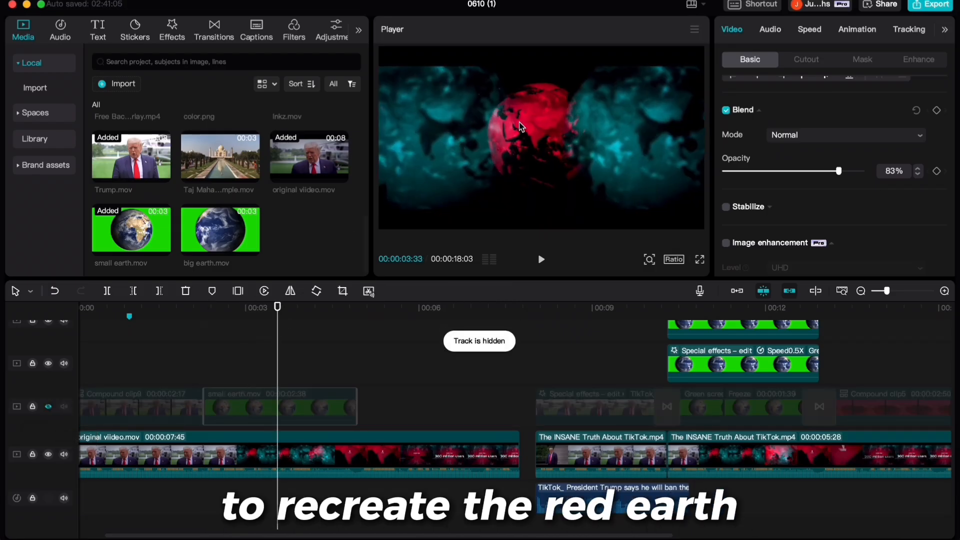
left_click(48, 407)
left_click(852, 30)
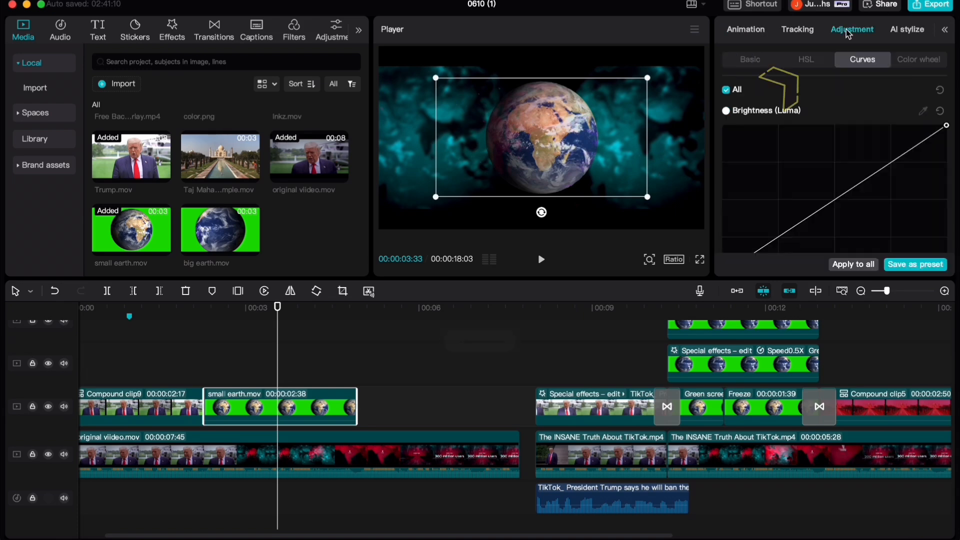
left_click(777, 61)
left_click(804, 63)
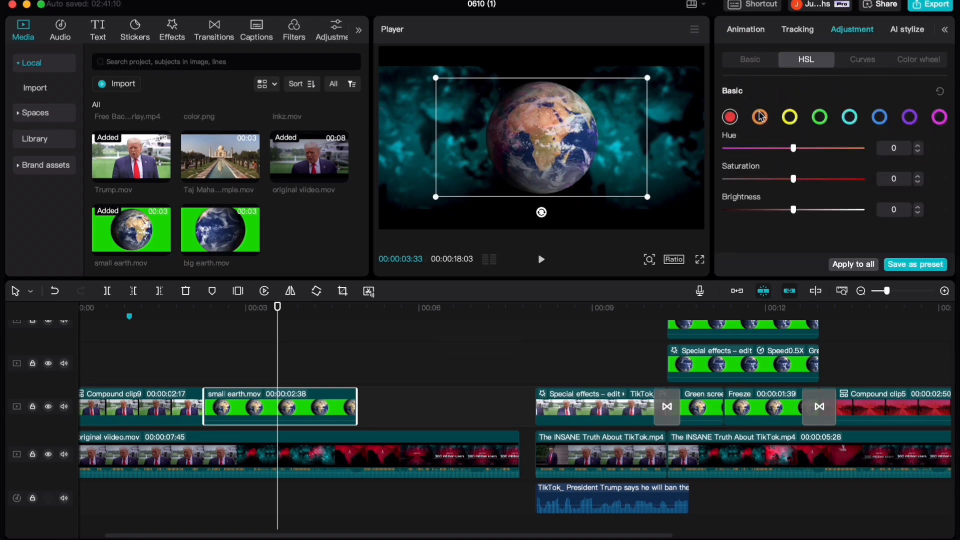
left_click(760, 116)
left_click_drag(794, 148, 685, 147)
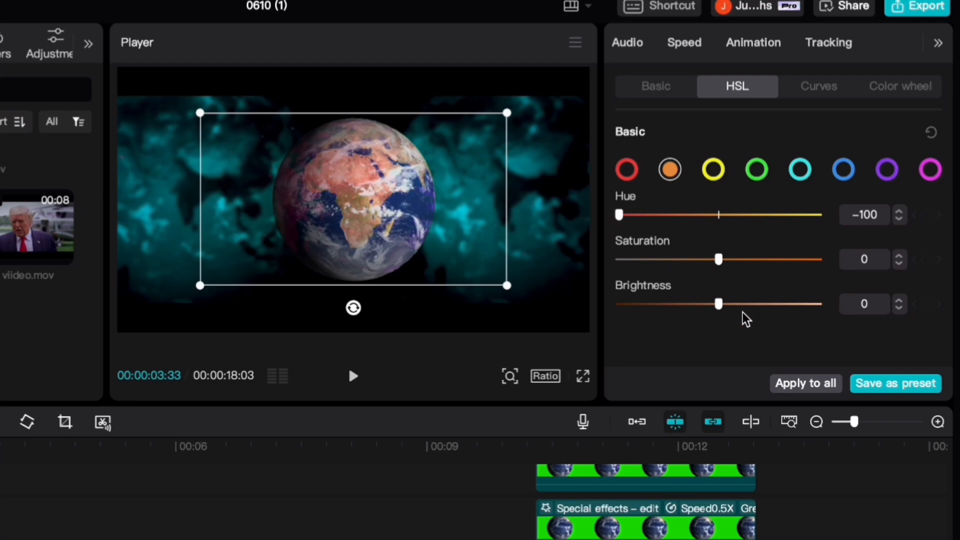
type("59")
key("Return")
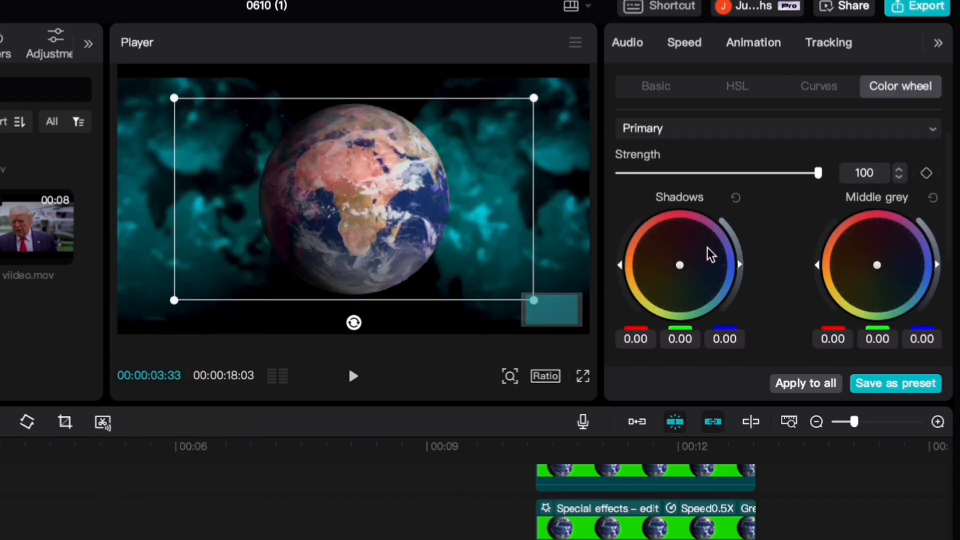
- Set the red value of the Tint color wheel for small earth.mov to 0.85
scroll(716, 224, "down", 2)
scroll(715, 224, "down", 2)
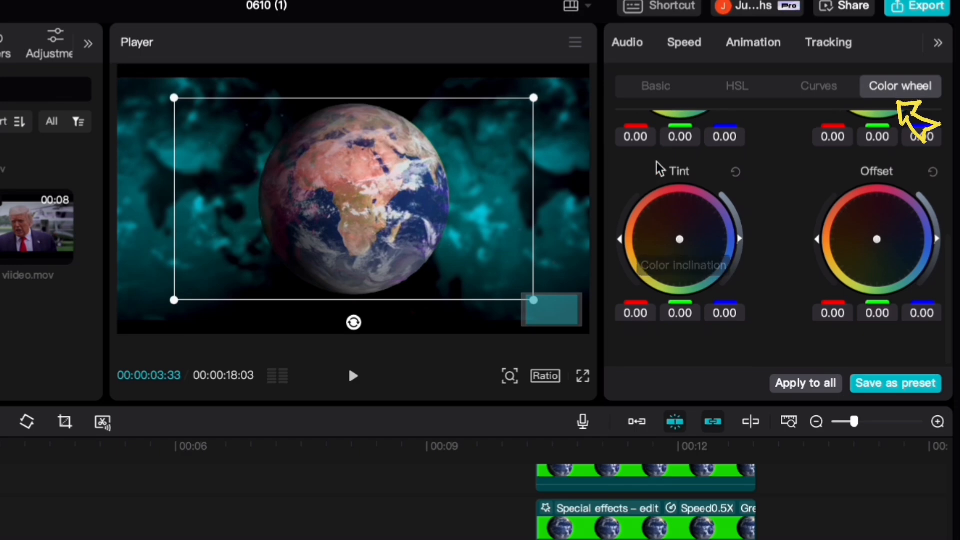
scroll(659, 253, "up", 1)
scroll(644, 275, "up", 1)
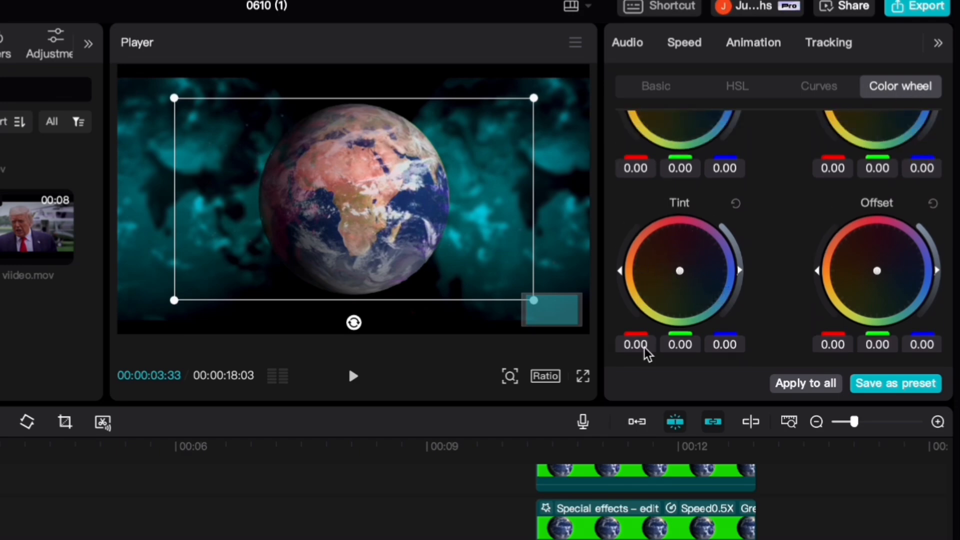
left_click(644, 347)
key("BackSpace")
key("BackSpace")
type("85")
key("Return")
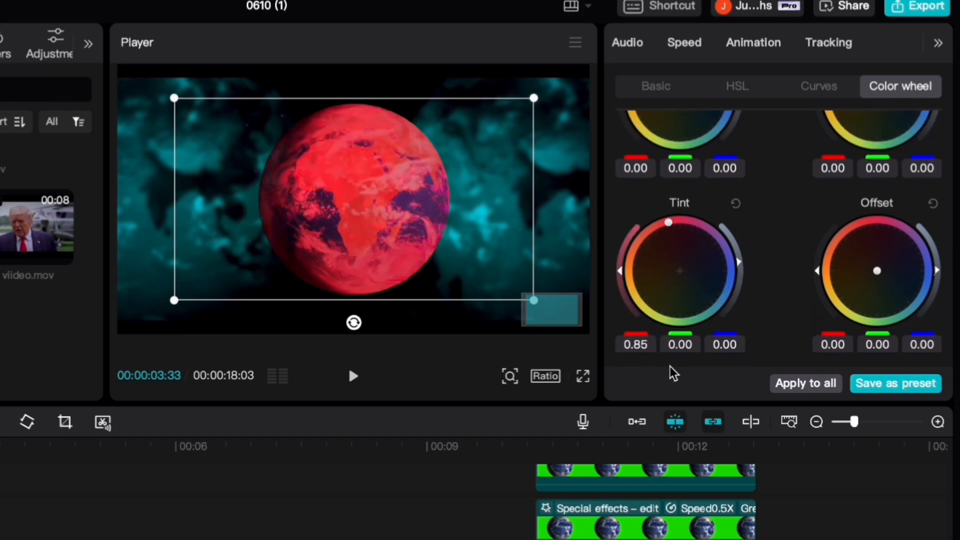
- Set the Tint color wheel's green value to 0.04 and blue value to 0.03 for small earth.mov
left_click(681, 345)
key("BackSpace")
type("4")
key("Return")
left_click(725, 346)
key("BackSpace")
type("3")
key("Return")
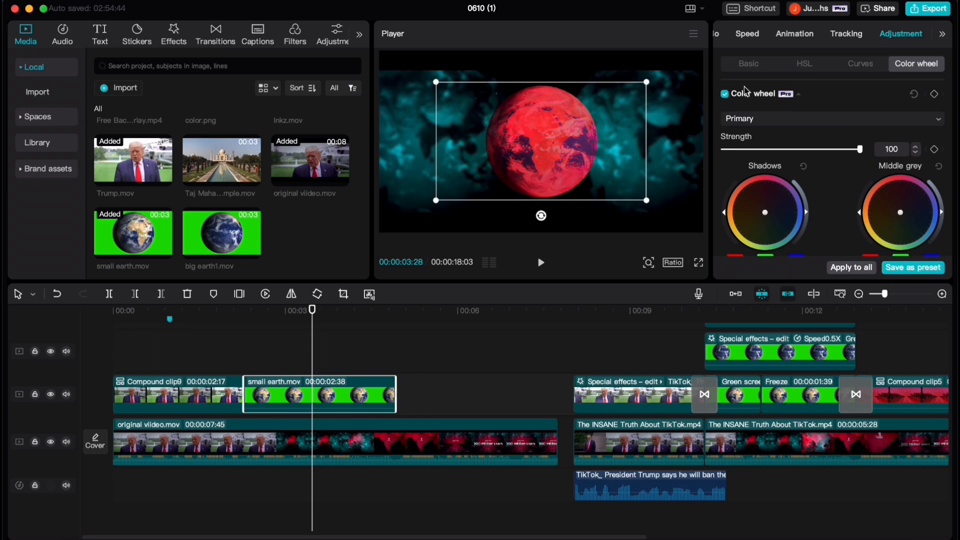
left_click(746, 65)
scroll(816, 199, "down", 5)
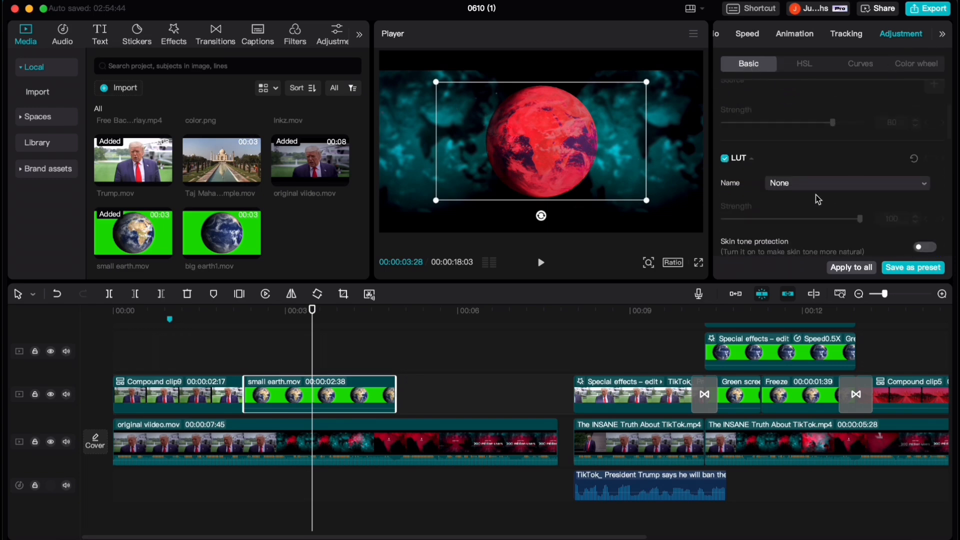
scroll(819, 199, "down", 5)
left_click_drag(795, 176, 820, 173)
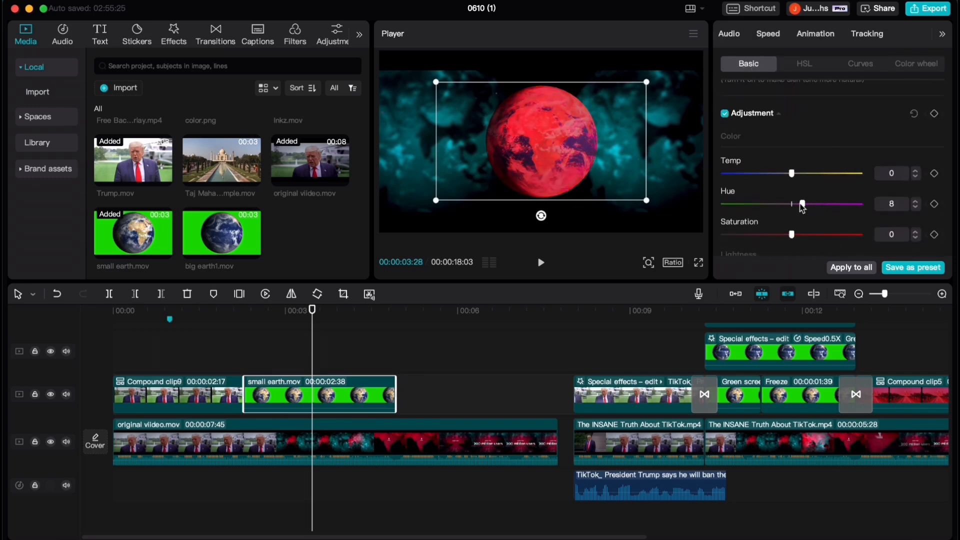
left_click(861, 64)
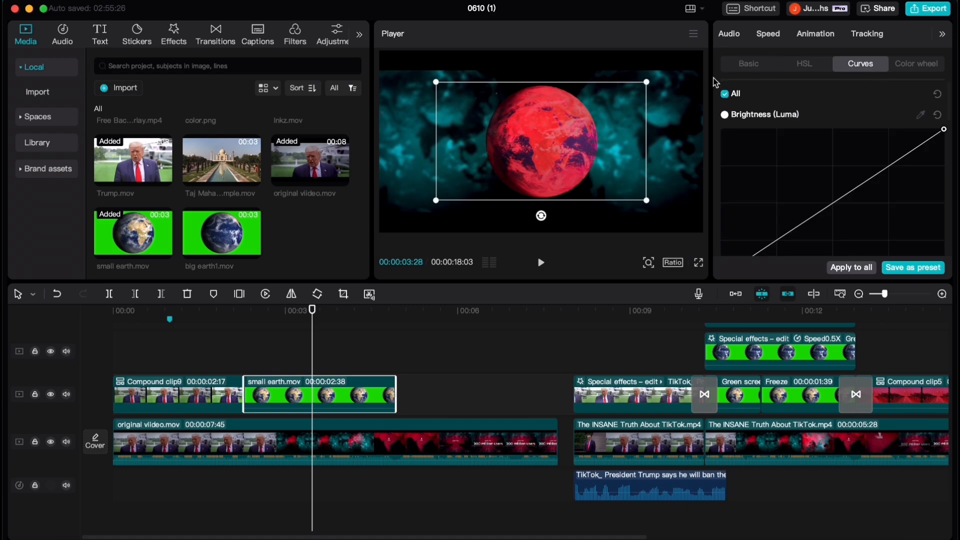
left_click(745, 65)
scroll(896, 199, "down", 6)
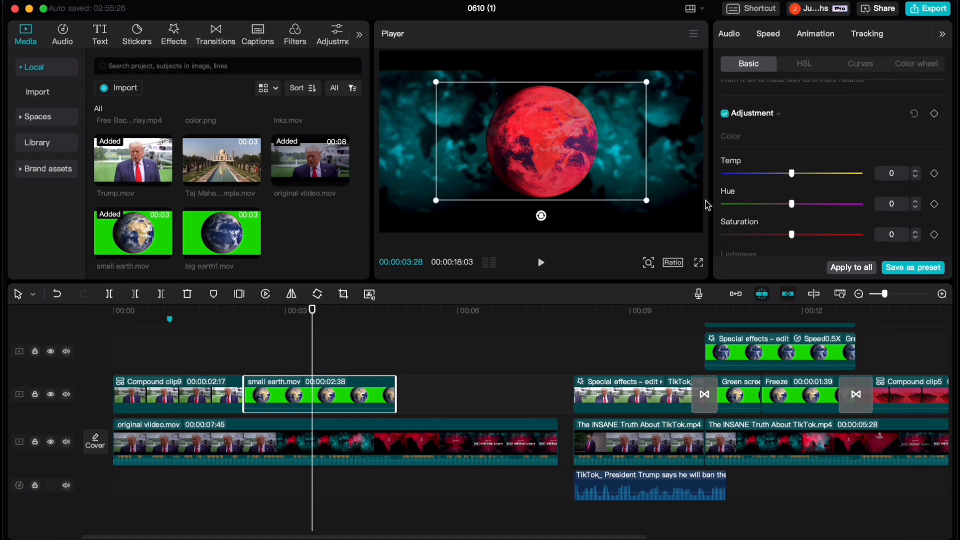
- Place big earth1.mov on a track directly above small earth.mov, aligned with its start, and remove its green background with Chroma key
left_click_drag(222, 233, 241, 375)
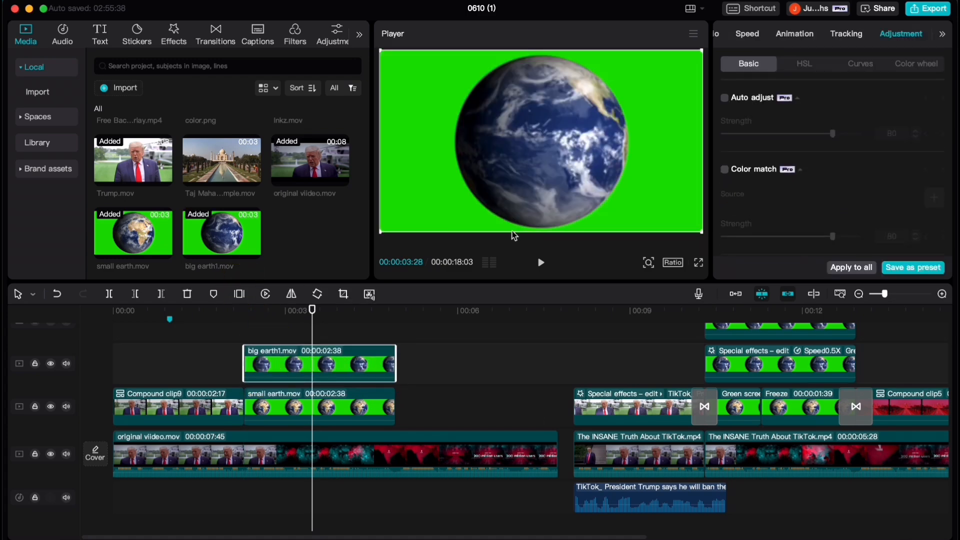
left_click(805, 64)
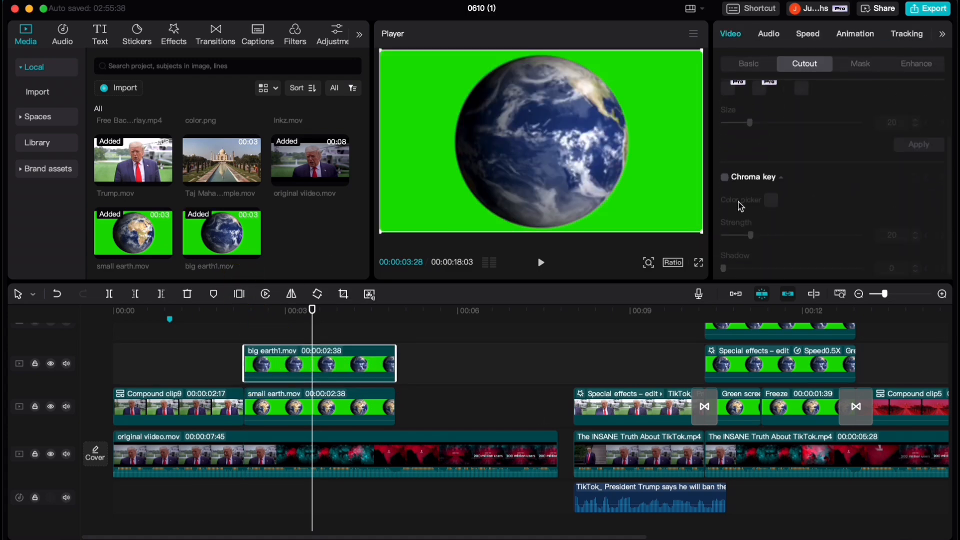
left_click(725, 173)
left_click(772, 196)
left_click(607, 79)
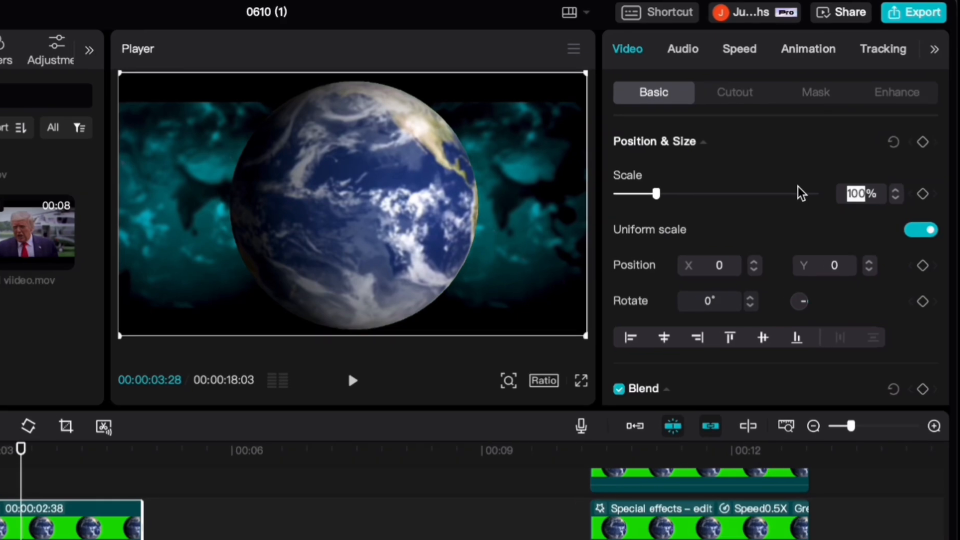
- Scale big earth1.mov to 120% and reposition it partly beyond the frame's left edge, at about X -1651, Y 73
type("120")
key("Return")
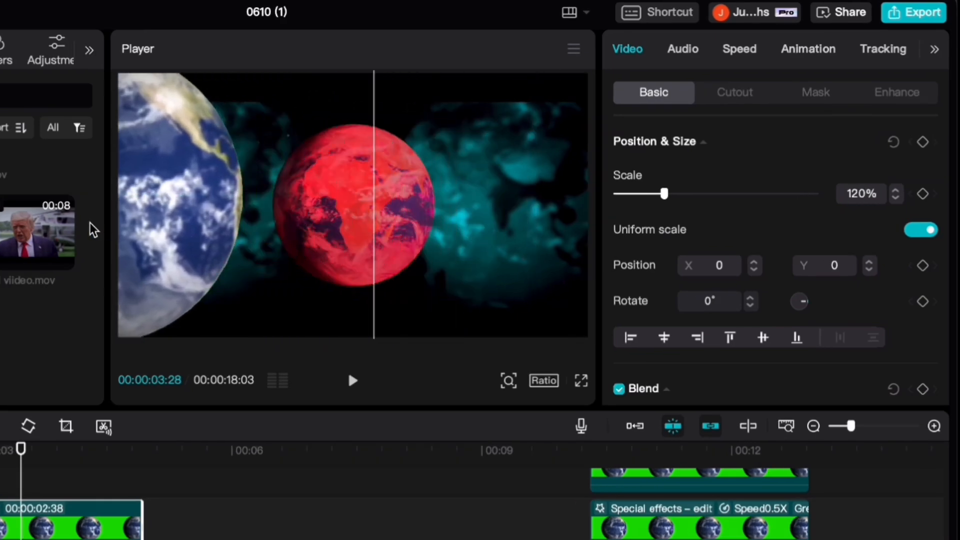
left_click_drag(145, 229, 215, 178)
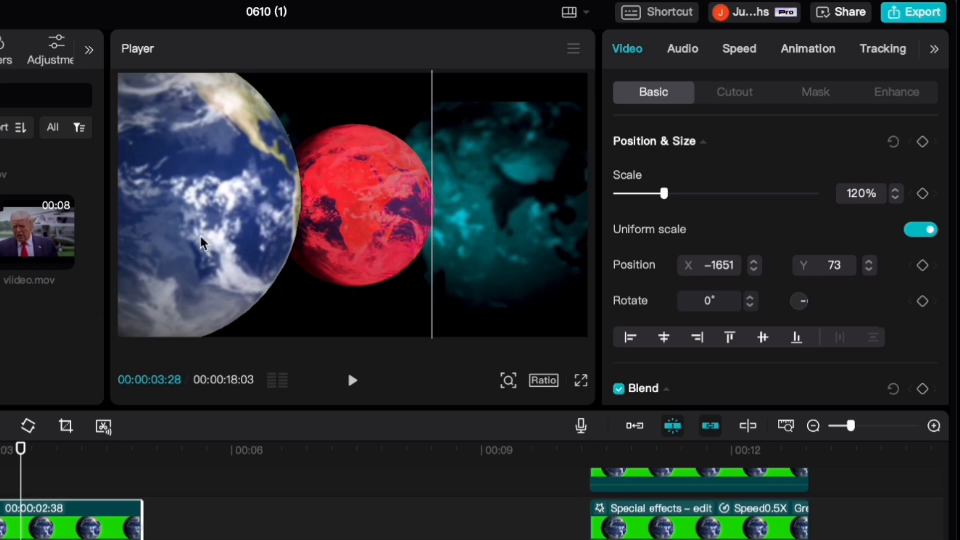
- Set the blend Opacity of big earth1.mov to 55%
scroll(856, 311, "down", 3)
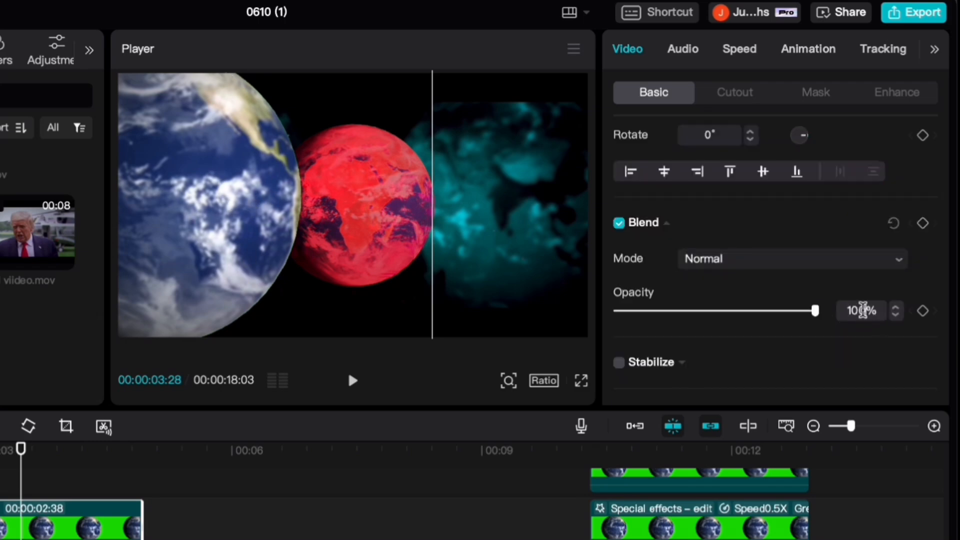
left_click(857, 311)
type("55")
key("Return")
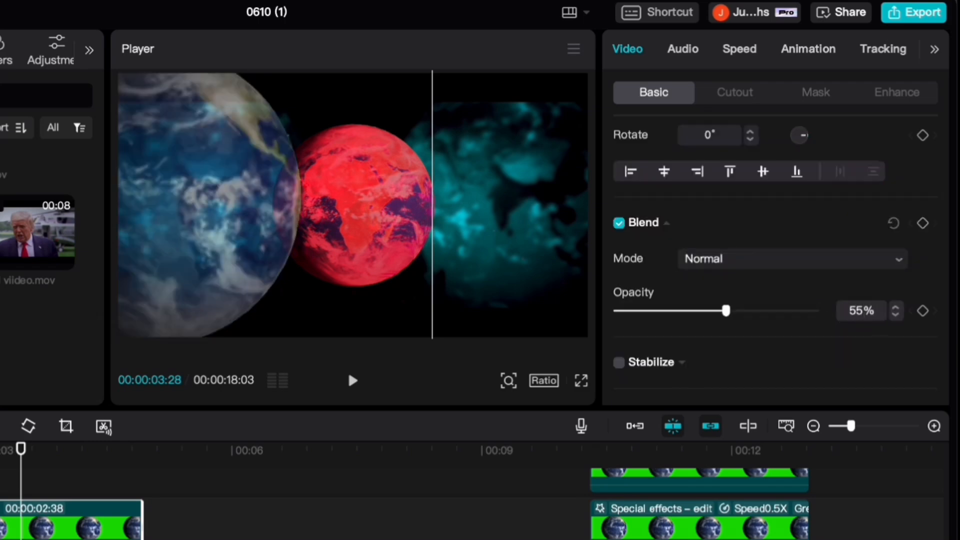
- Set the Hue of the cyan HSL range to 66 for big earth1.mov
left_click(934, 49)
left_click(803, 49)
left_click(723, 93)
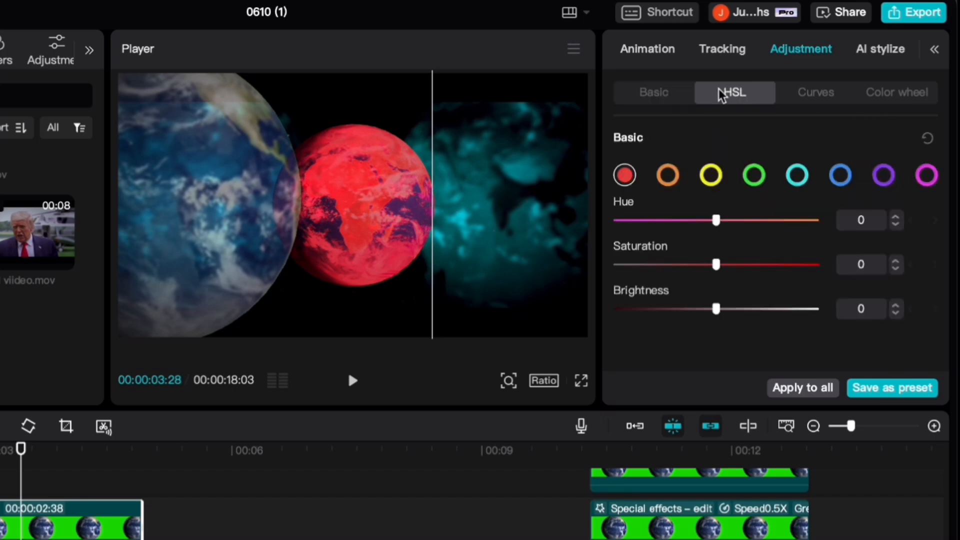
left_click(797, 175)
left_click(860, 222)
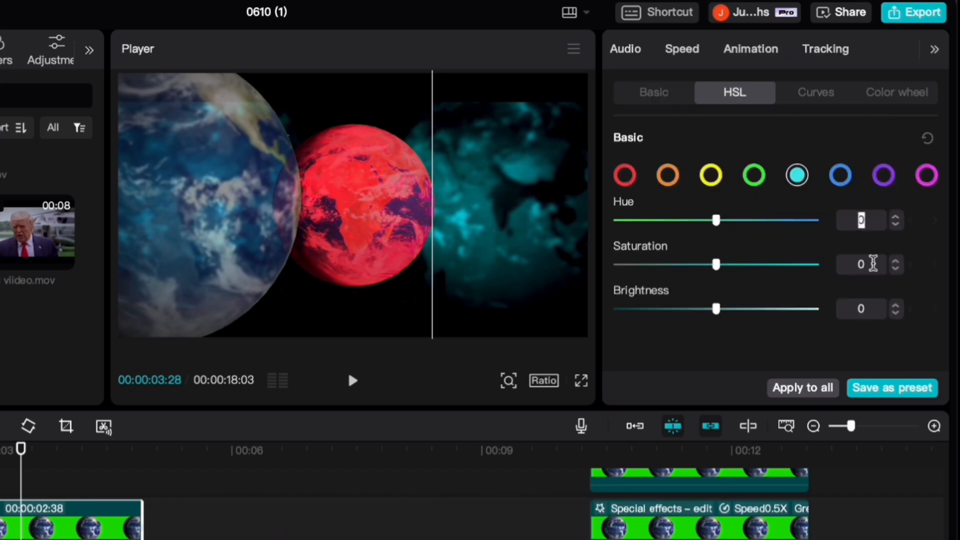
type("66")
left_click(860, 260)
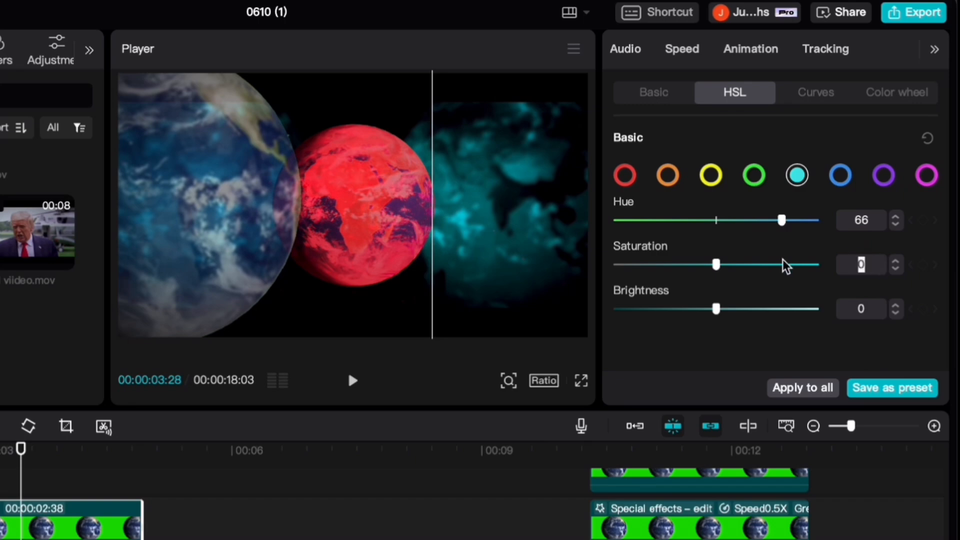
- Adjust the blue HSL range of big earth1.mov to Hue -45, Saturation 47 and Brightness -41
left_click(841, 174)
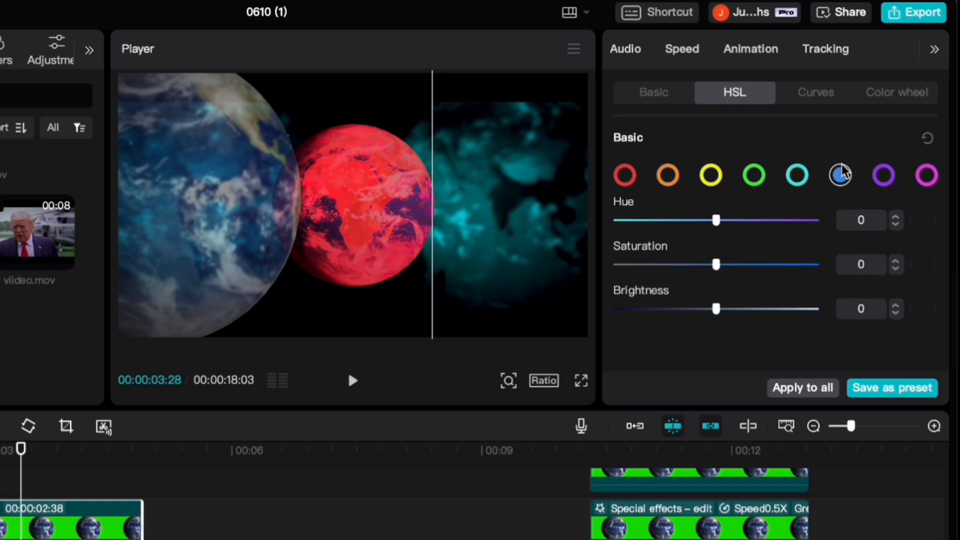
key("Return")
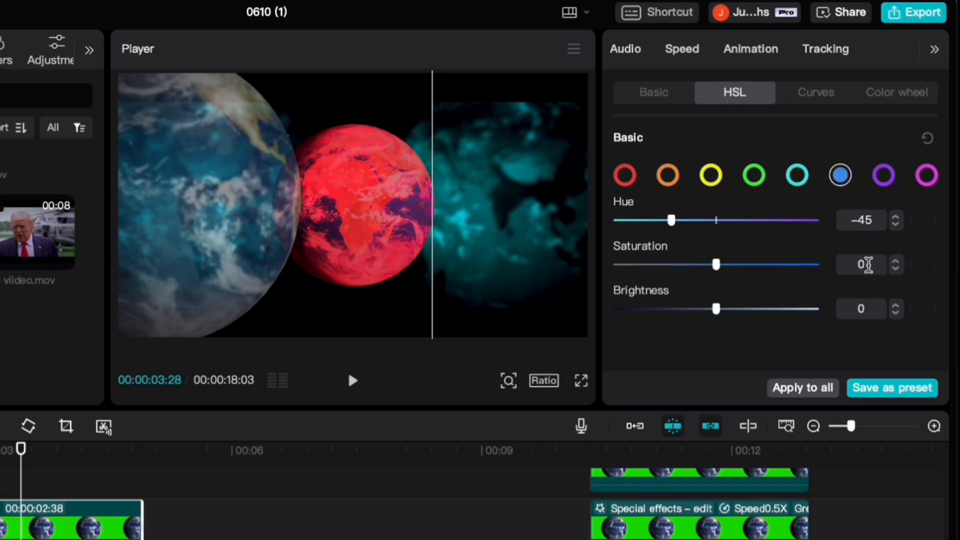
type("47")
left_click(870, 310)
type("-41")
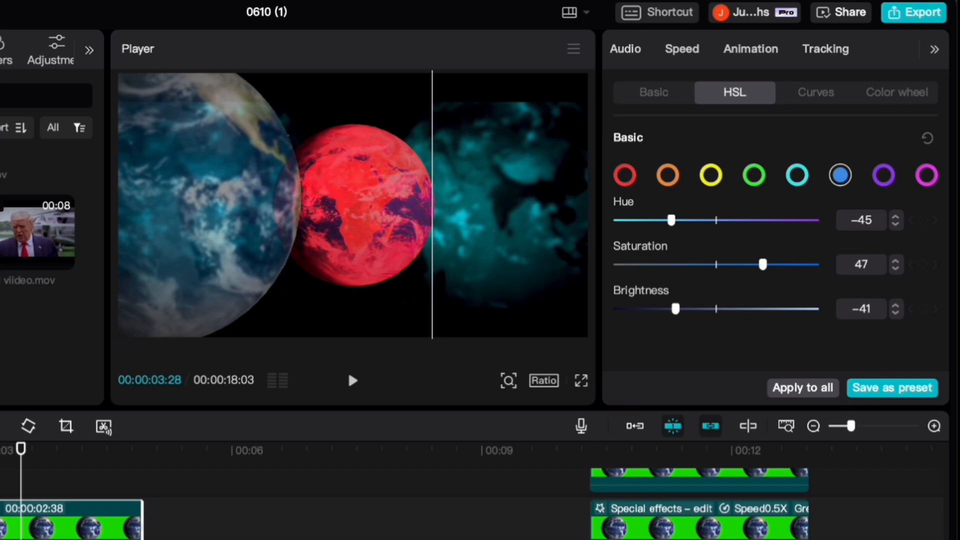
- Set the Tint color wheel of big earth1.mov to red 0.06, green 0.27 and blue 0.45
left_click(897, 92)
scroll(714, 317, "down", 5)
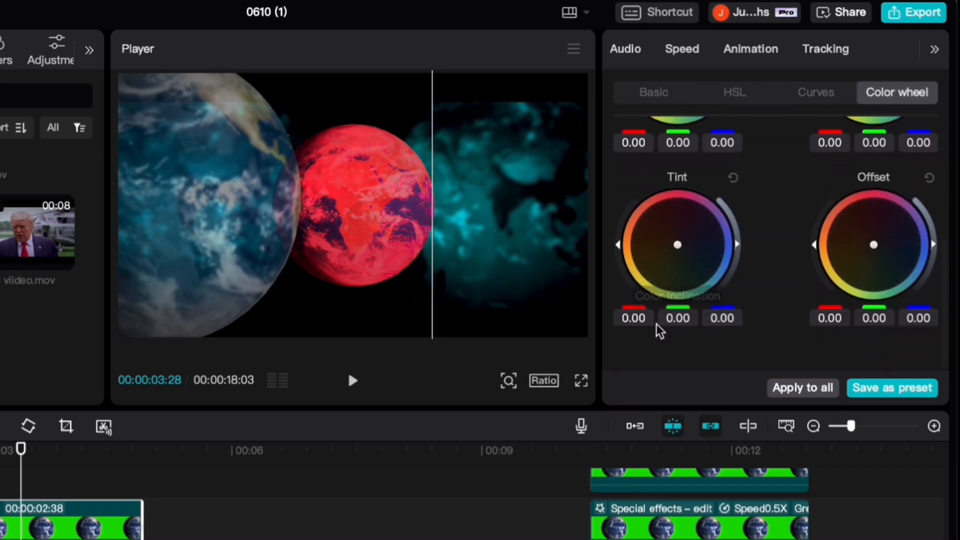
left_click(651, 320)
key("BackSpace")
type("6")
left_click(688, 319)
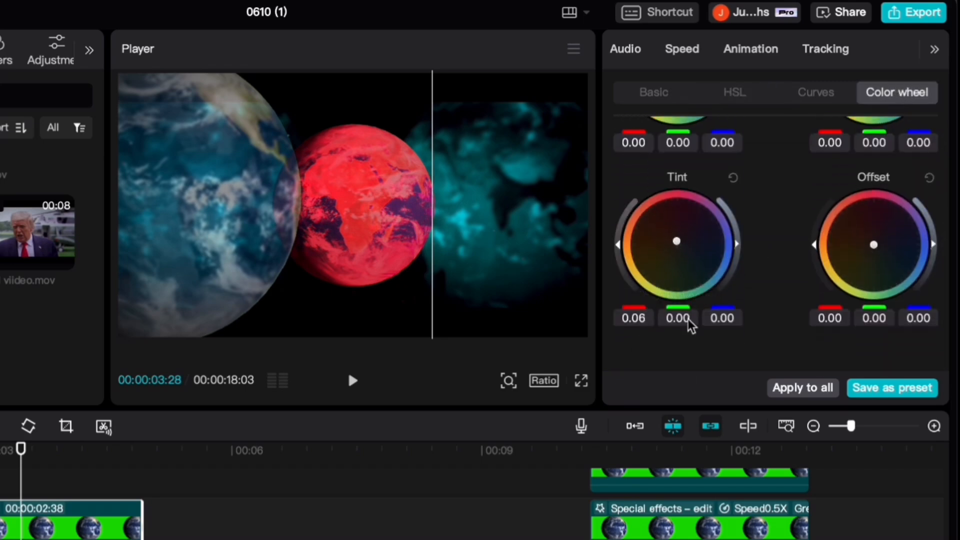
key("BackSpace")
key("BackSpace")
type("2")
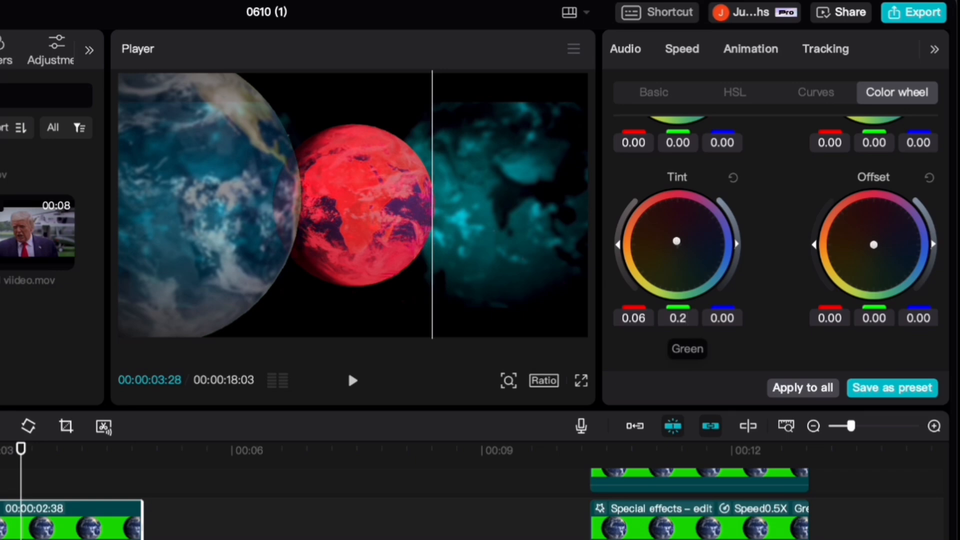
type("7")
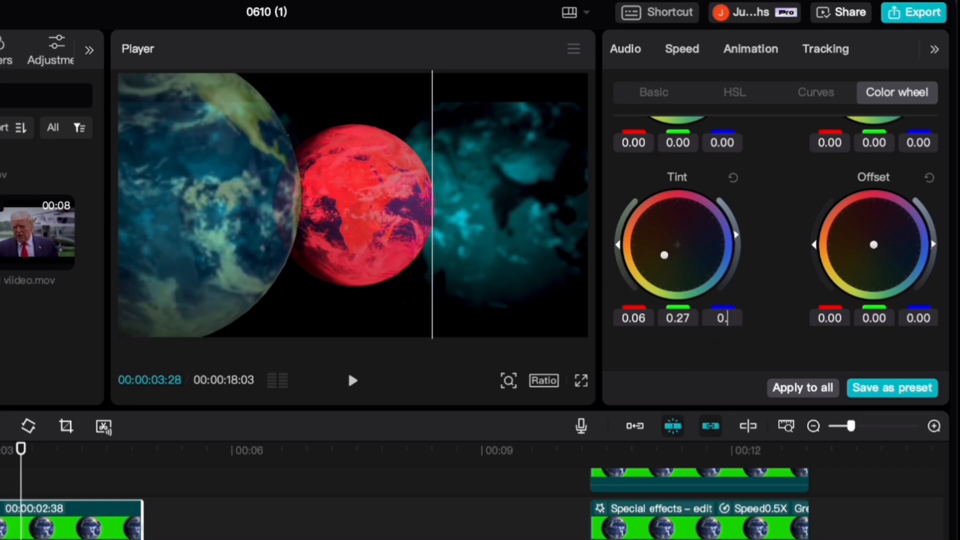
type("45")
- Apply a Horizontal mask to big earth1.mov and set the mask's rotation to 270°
left_click(935, 51)
left_click(625, 53)
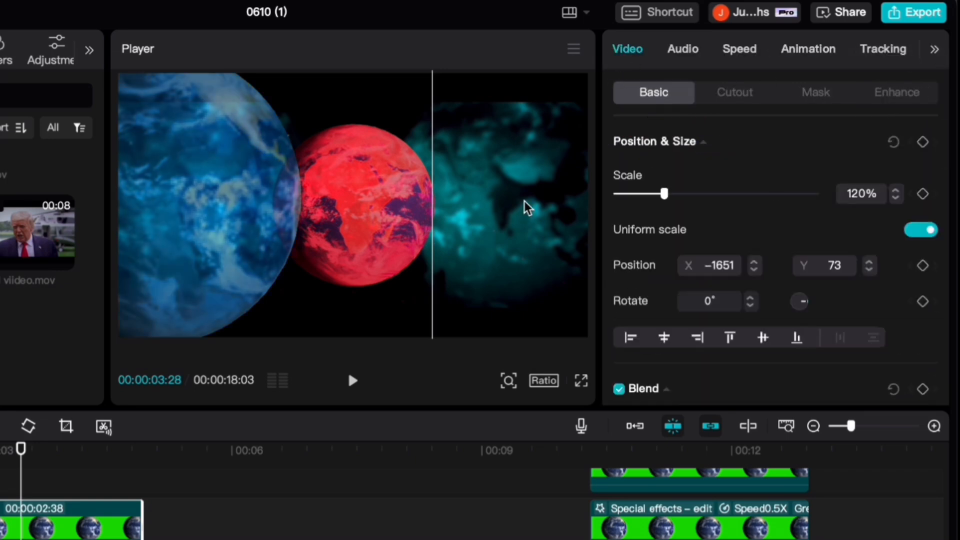
left_click(816, 92)
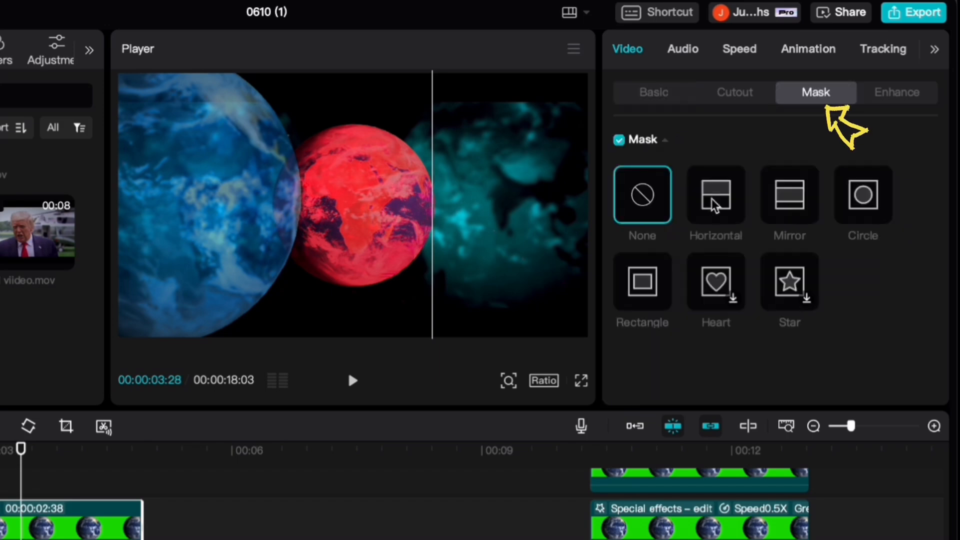
left_click(716, 201)
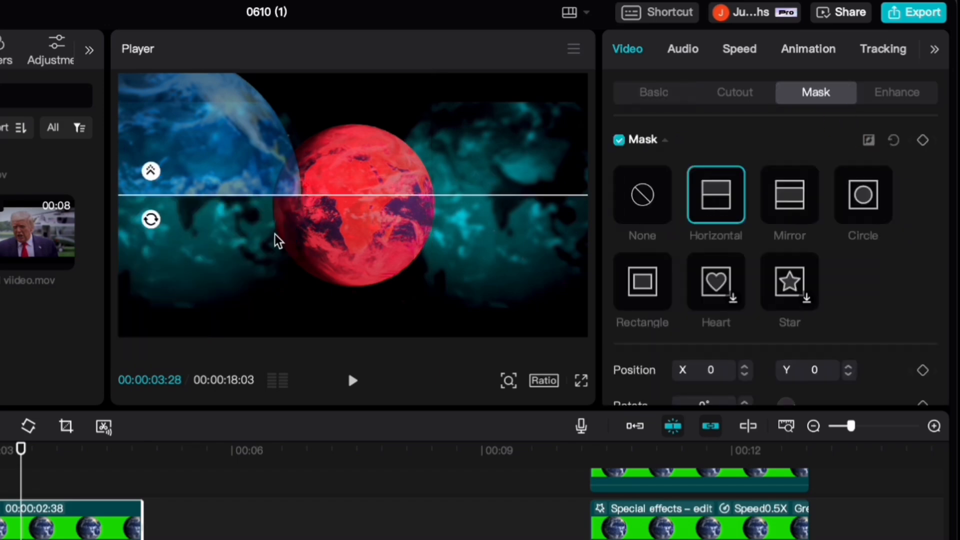
scroll(757, 308, "down", 3)
left_click(705, 323)
type("2")
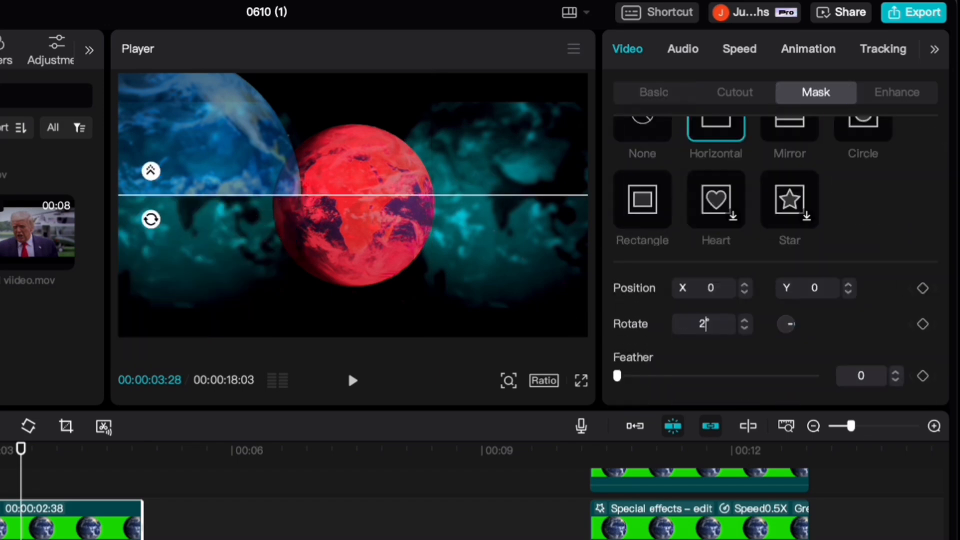
type("70")
key("Return")
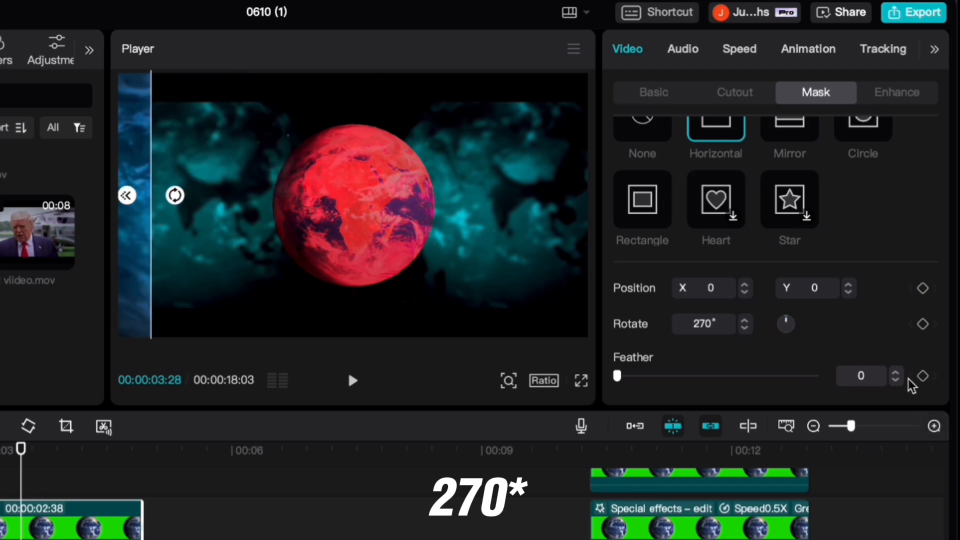
- Set the mask Feather of big earth1.mov to 30 and shift the mask edge right to about X 291, Y -35
left_click(866, 376)
key("BackSpace")
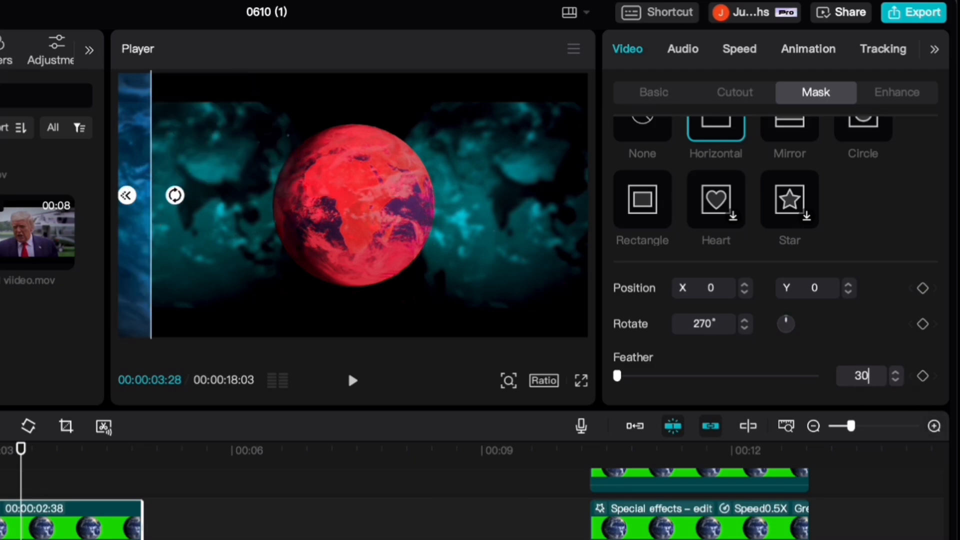
type("30")
key("Return")
left_click_drag(157, 267, 263, 276)
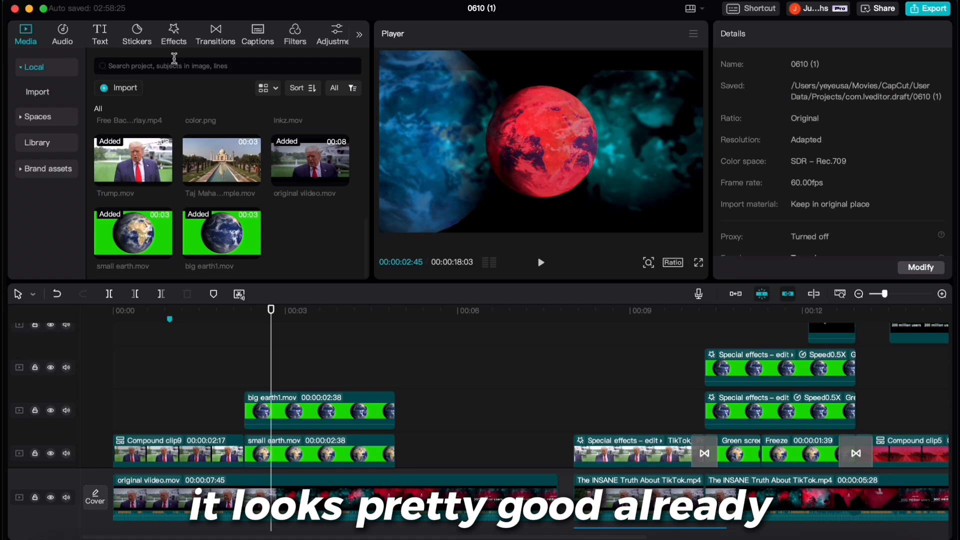
- Find the Blur video effect, apply it to big earth1.mov, and set its Blur value to 12
left_click(174, 44)
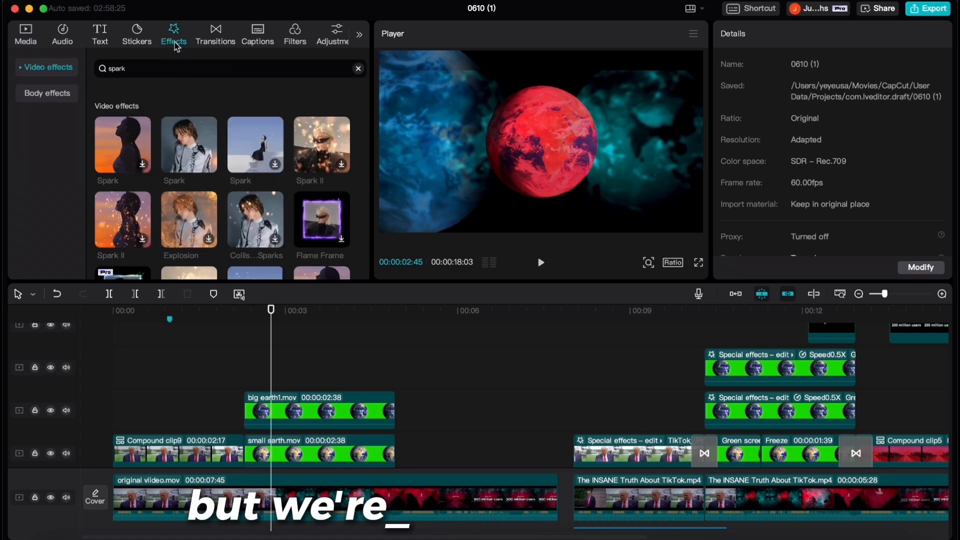
left_click(175, 68)
type("blur")
key("Return")
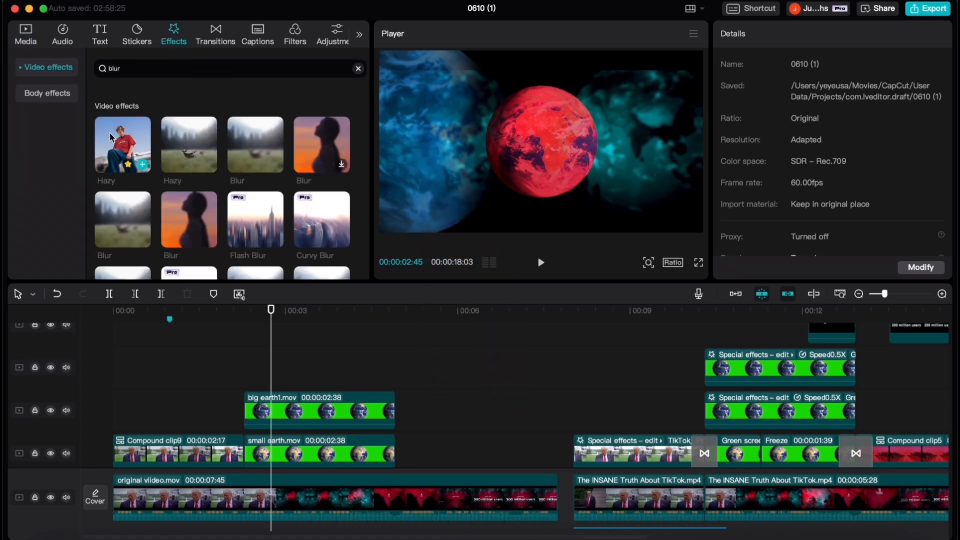
left_click_drag(123, 145, 337, 416)
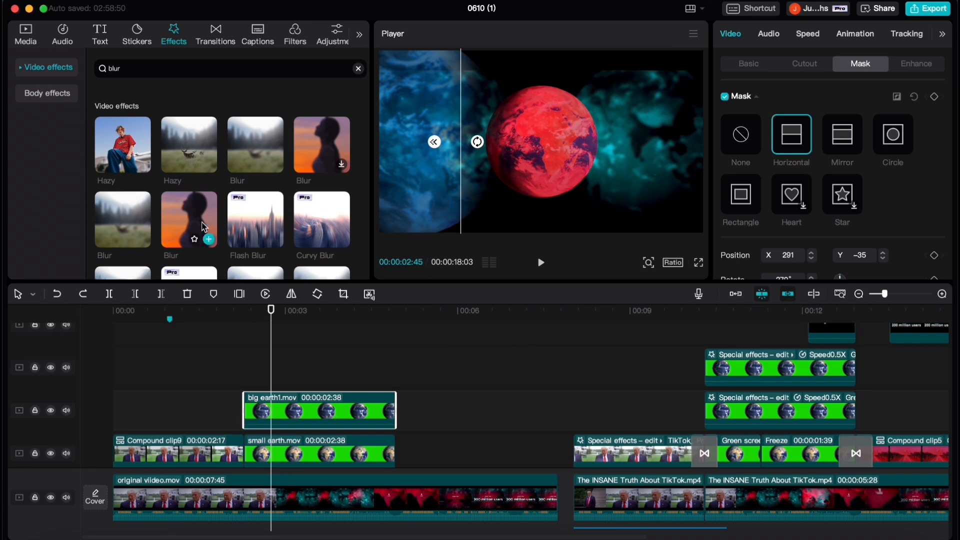
type("12")
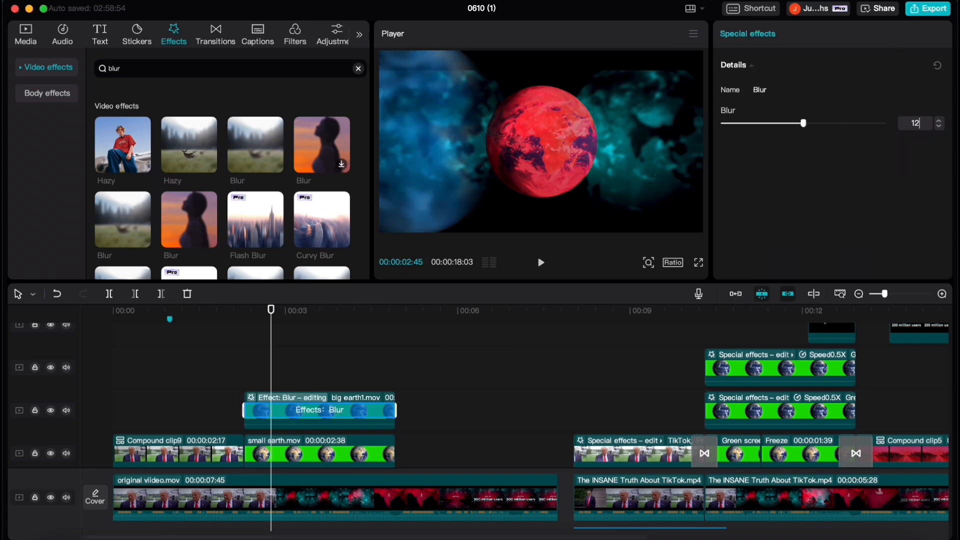
key("Return")
- Duplicate the blurred big earth1.mov onto the track above, aligned at 00:00:02:17, and move the copy toward the right of the frame
scroll(252, 437, "down", 2)
left_click(292, 387)
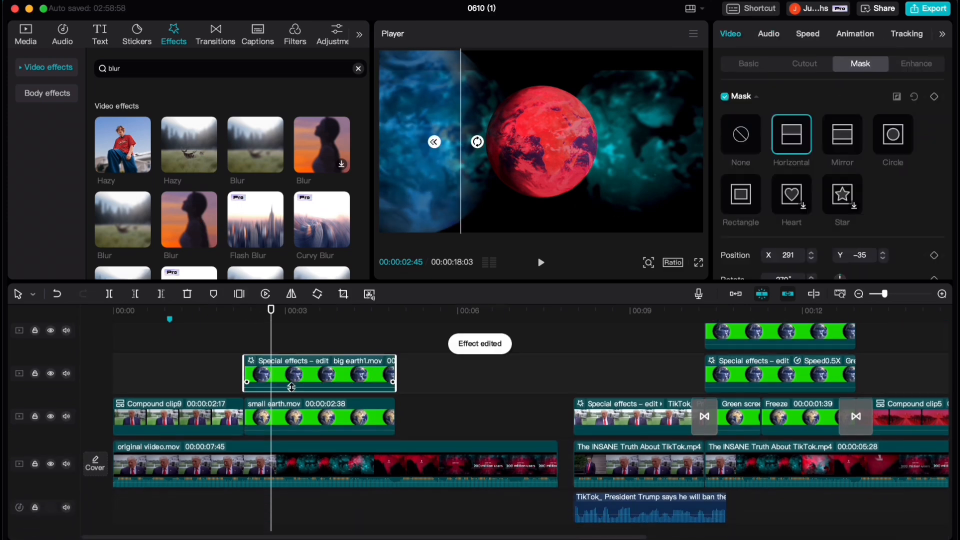
left_click(244, 335)
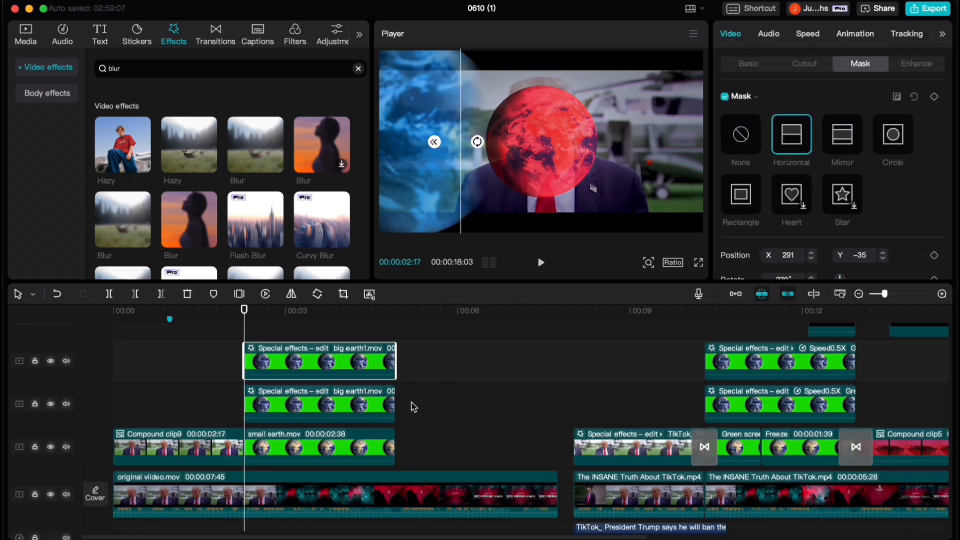
scroll(412, 407, "up", 2)
left_click_drag(461, 154, 626, 170)
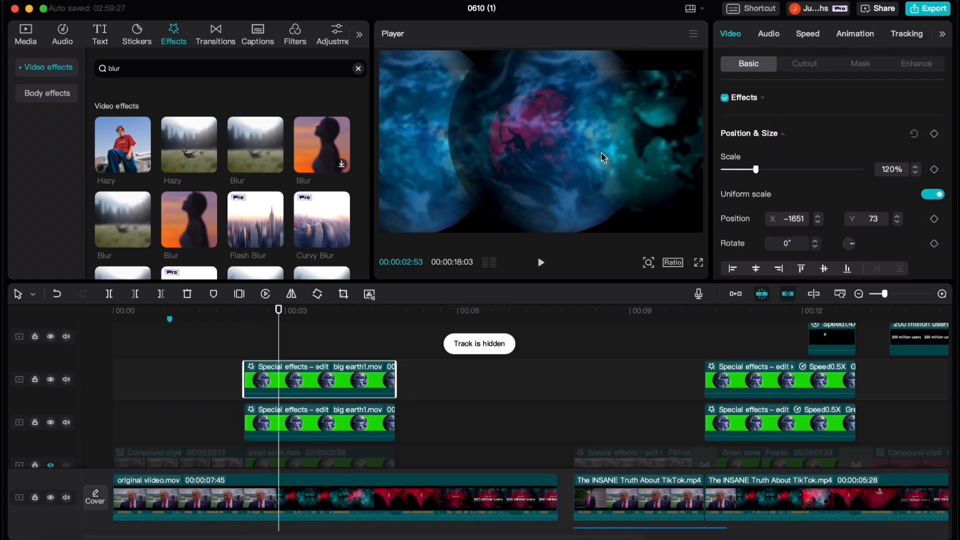
- Find the Mirror video effect and apply it to the upper copy of big earth1.mov
left_click(358, 69)
type("mirror")
key("Return")
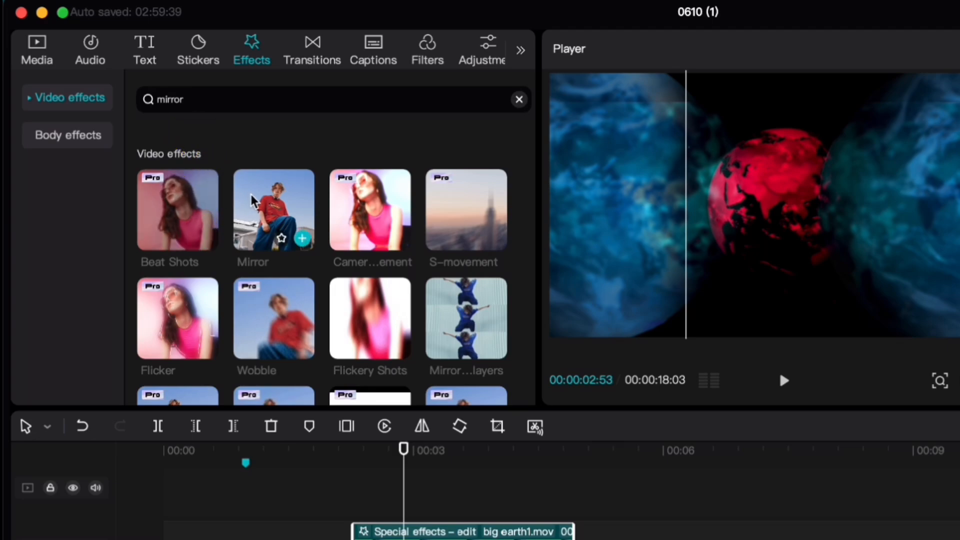
left_click_drag(253, 203, 535, 539)
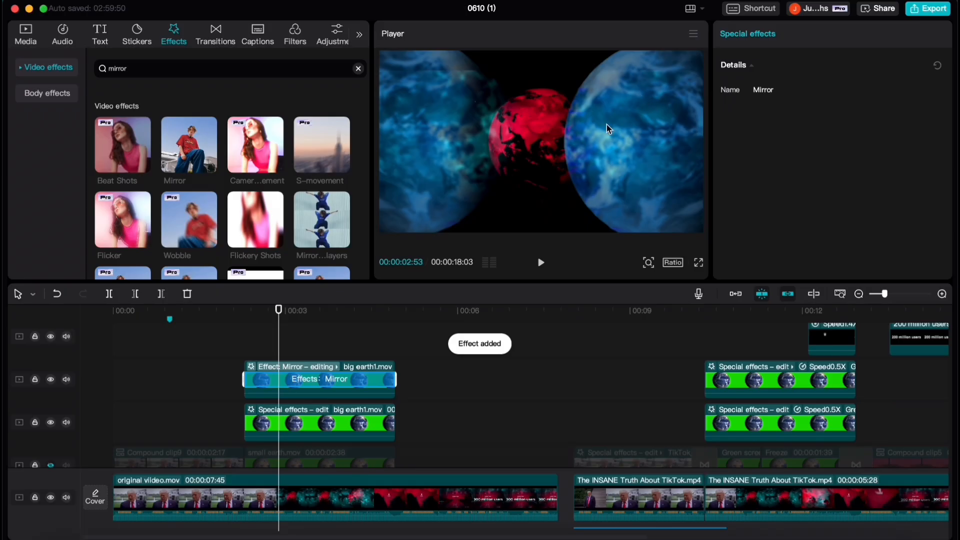
- Set the mask rotation of the upper big earth1.mov copy to 90° and reposition the clip to about X 1487, Y 0
left_click(337, 382)
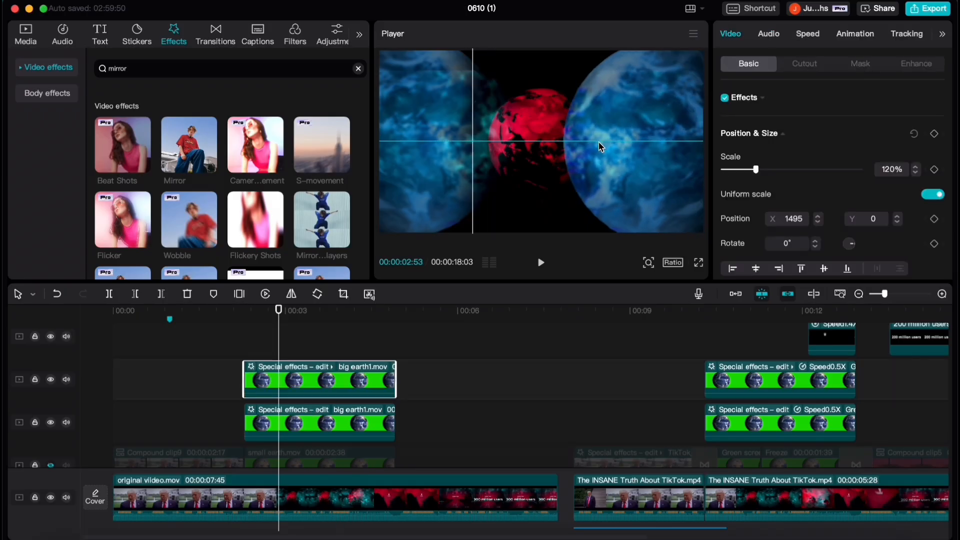
left_click(863, 64)
scroll(797, 231, "down", 2)
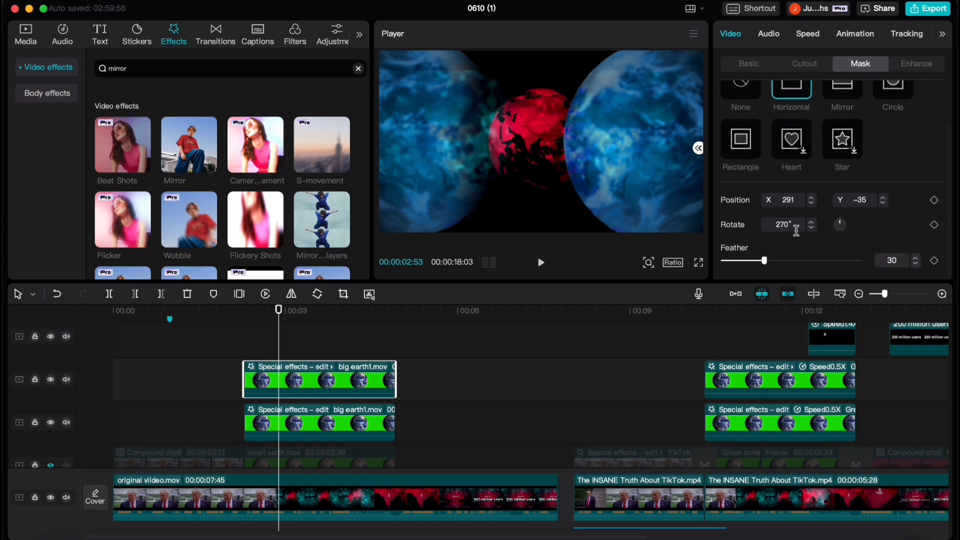
key("Return")
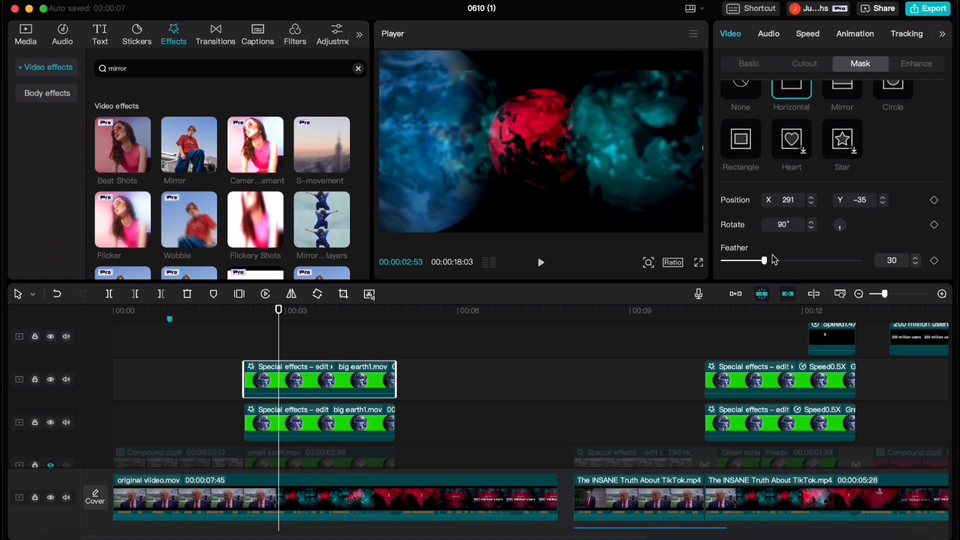
left_click_drag(643, 179, 610, 183)
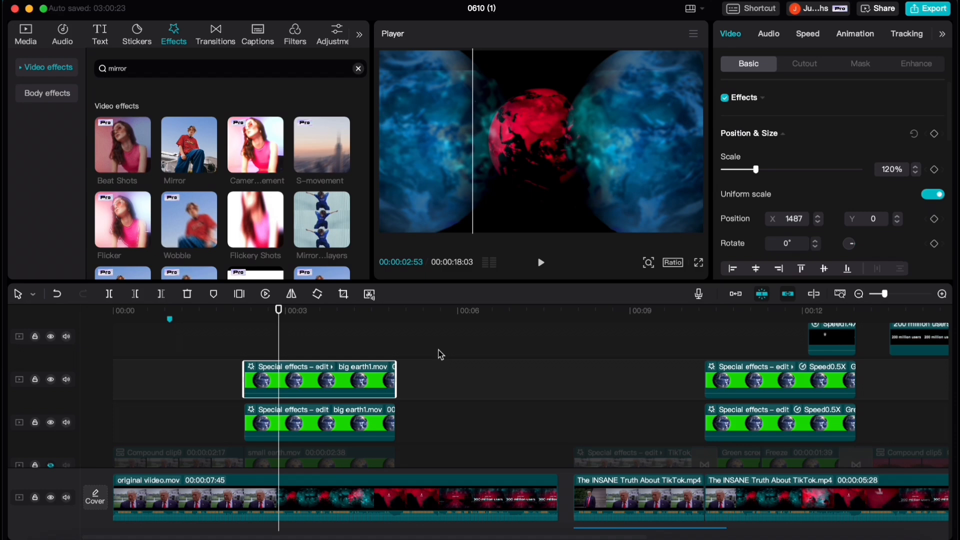
- Play back the timeline to check the layered earth composition
key("super+minus")
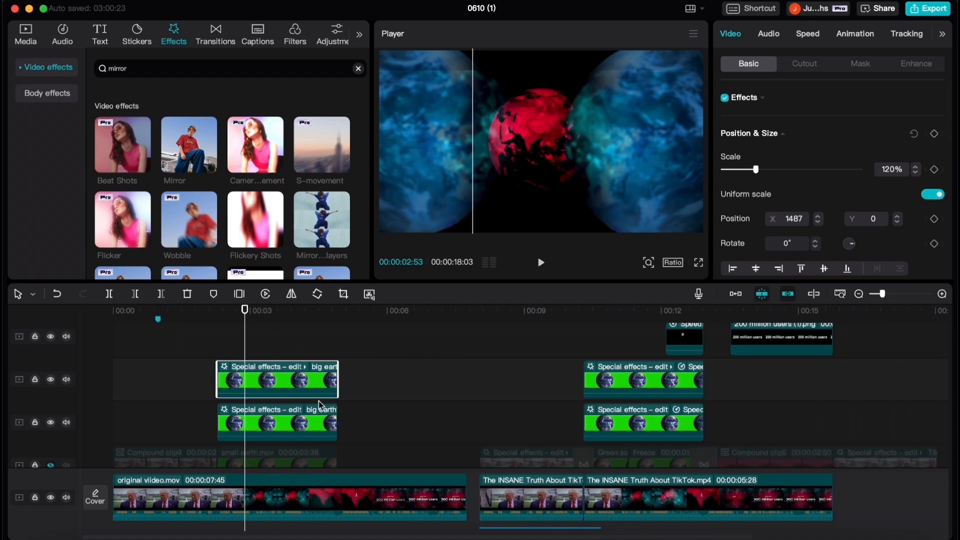
left_click(177, 364)
key("space")
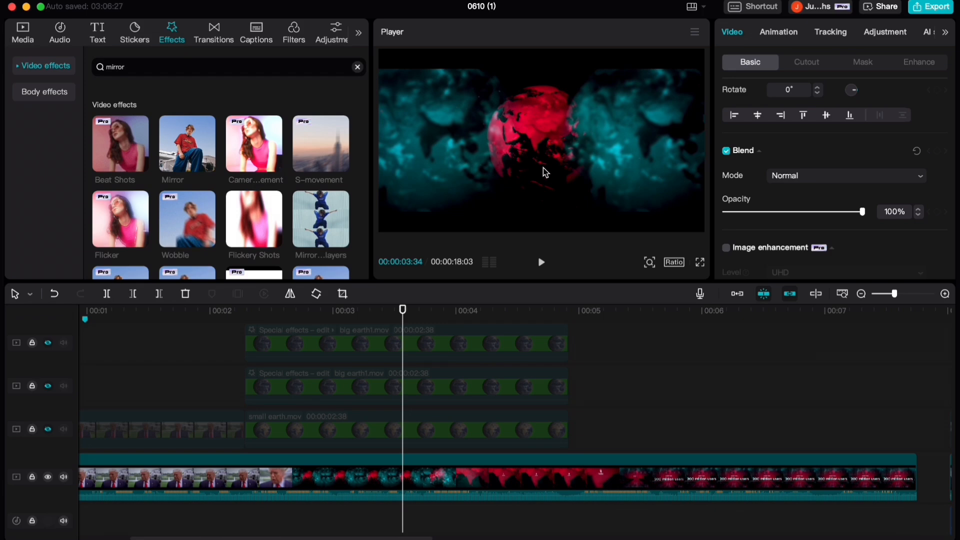
- Unhide the small earth.mov track and add scale, position and opacity keyframes to the clip at 00:00:03:34
left_click(48, 431)
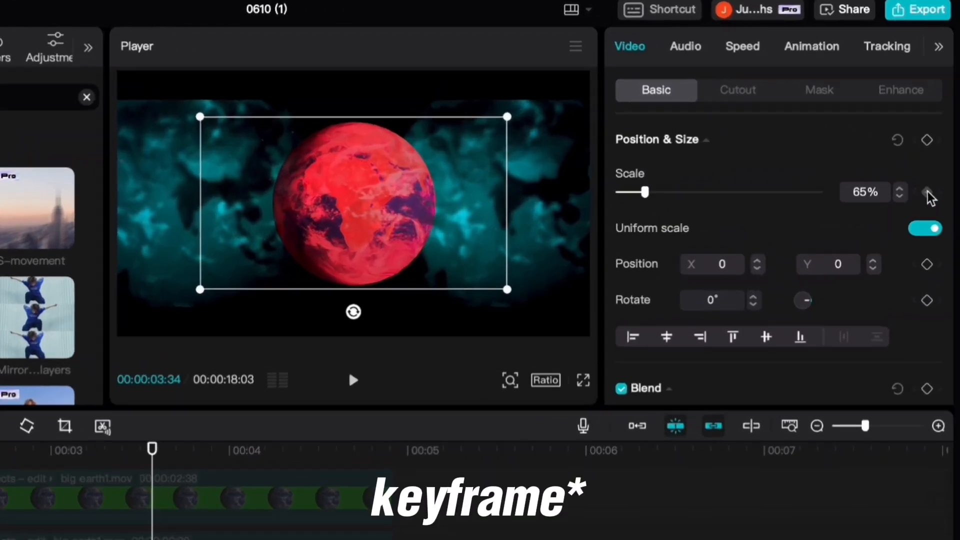
left_click(927, 194)
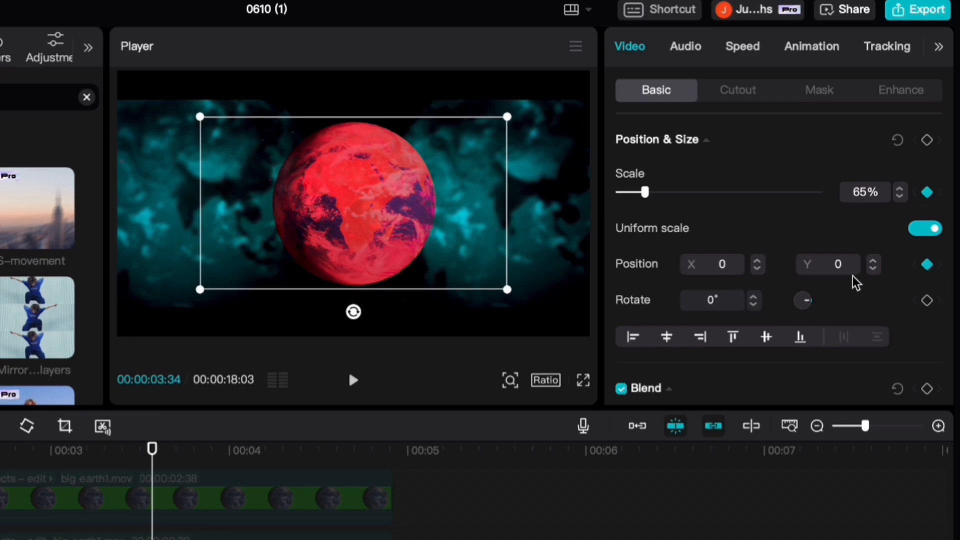
scroll(876, 278, "down", 5)
left_click(927, 238)
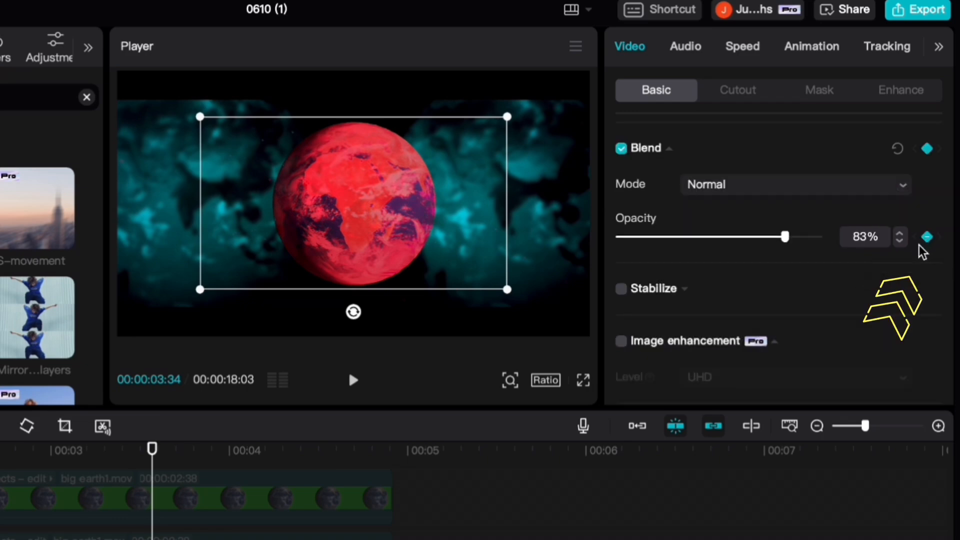
- At 00:00:04:08, set the Scale of small earth.mov to 250%
left_click(194, 451)
key("Right")
key("Right")
key("Right")
key("Right")
key("Right")
key("Right")
key("Right")
key("Right")
key("Right")
key("Right")
key("Right")
key("Right")
key("Right")
key("Right")
key("Right")
key("Right")
key("Right")
key("Right")
key("Right")
key("Right")
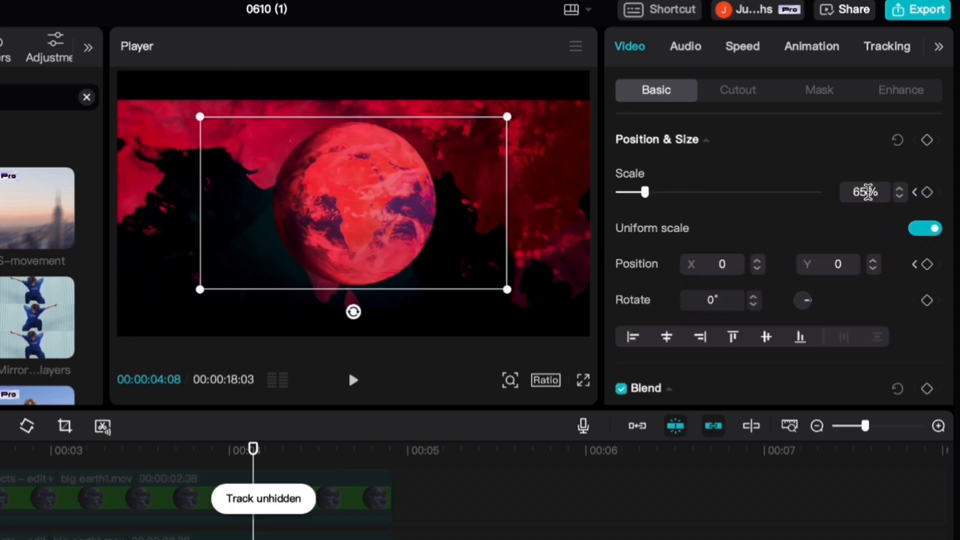
left_click_drag(868, 192, 753, 185)
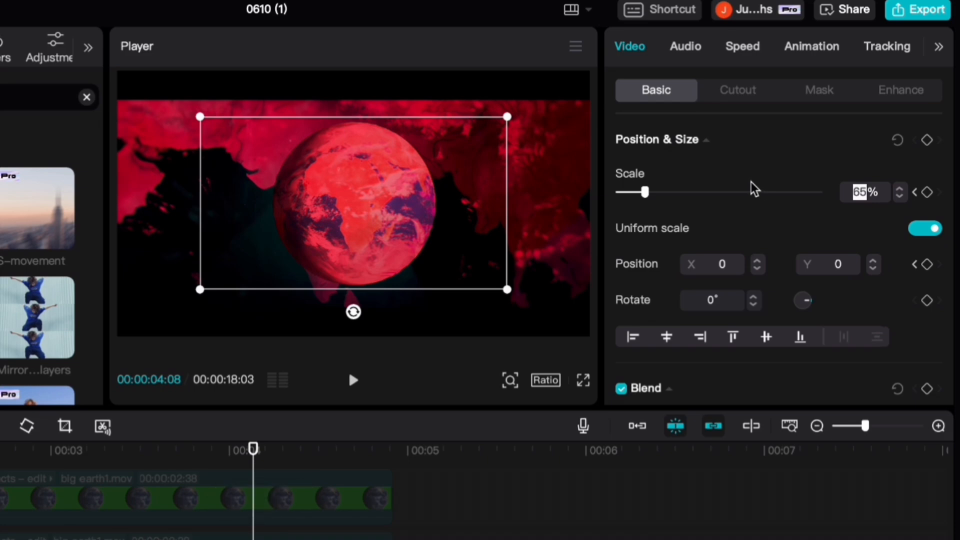
key("Return")
- Reposition the enlarged small earth.mov so Africa sits mid-frame at 00:00:04:08, and set its Opacity to 100%
mouse_move(413, 314)
left_mouse_down()
mouse_move(366, 252)
mouse_move(371, 325)
left_mouse_up()
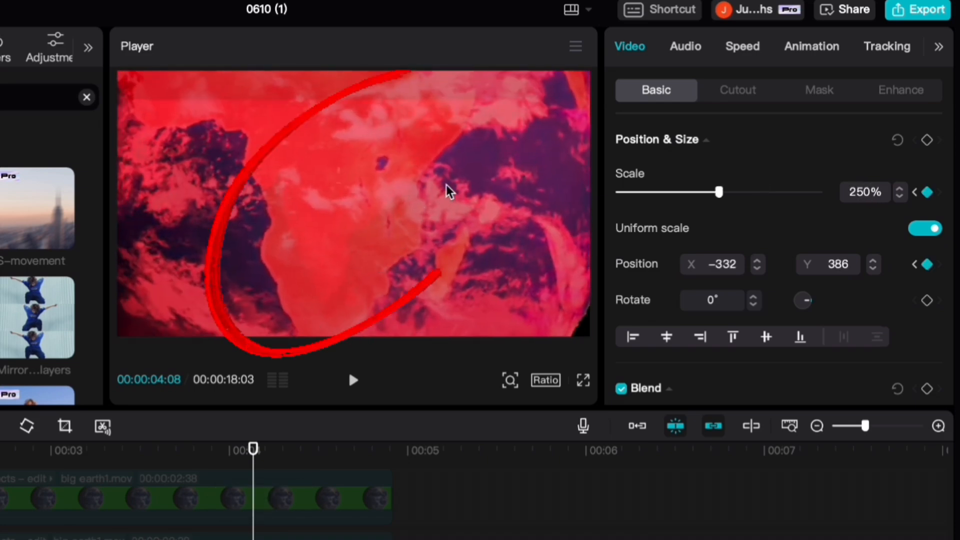
mouse_move(343, 289)
left_mouse_down()
mouse_move(348, 272)
mouse_move(351, 280)
left_mouse_up()
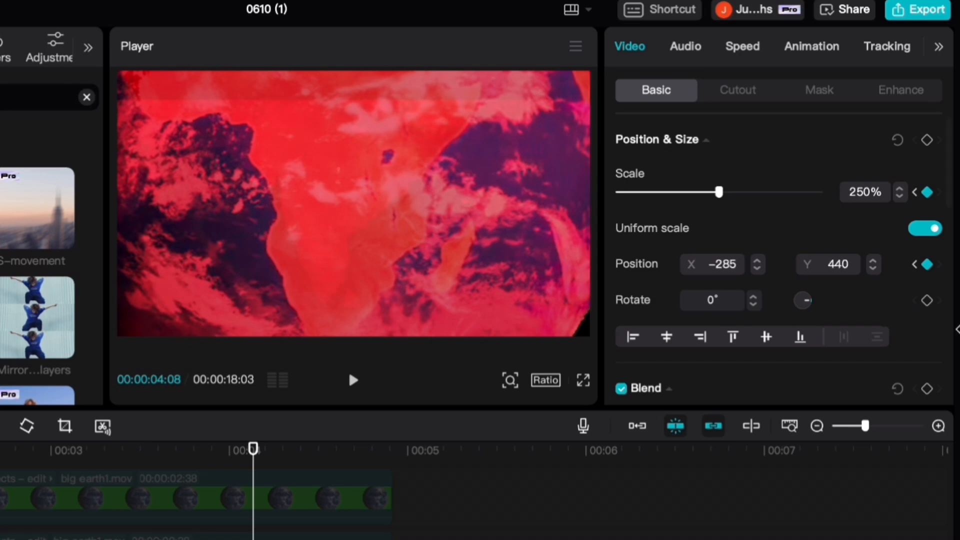
scroll(833, 332, "down", 5)
left_click_drag(789, 284, 922, 302)
left_click_drag(357, 237, 373, 237)
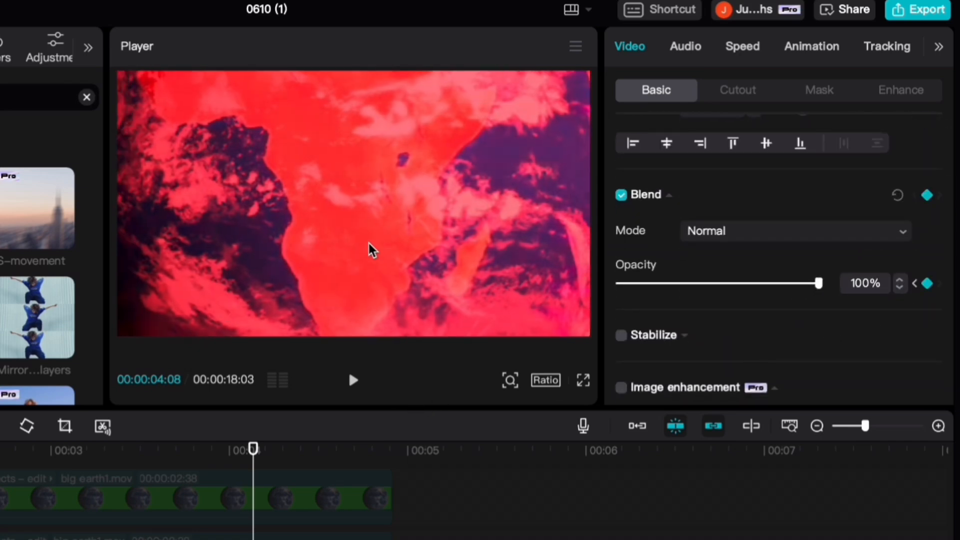
- Unhide the lower big earth1.mov track and return to small earth.mov's first keyframe at 00:00:03:34
left_click(342, 539)
left_click(1, 539)
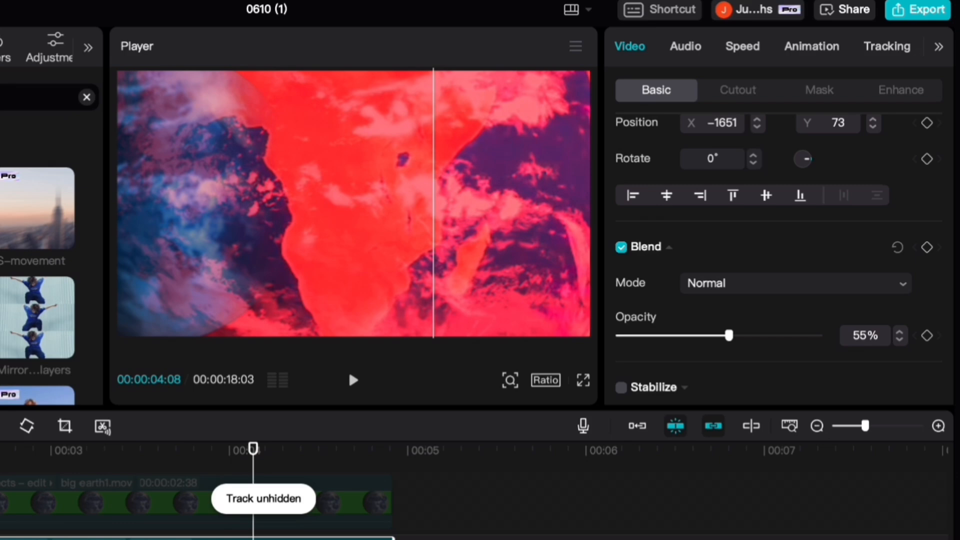
left_click(300, 539)
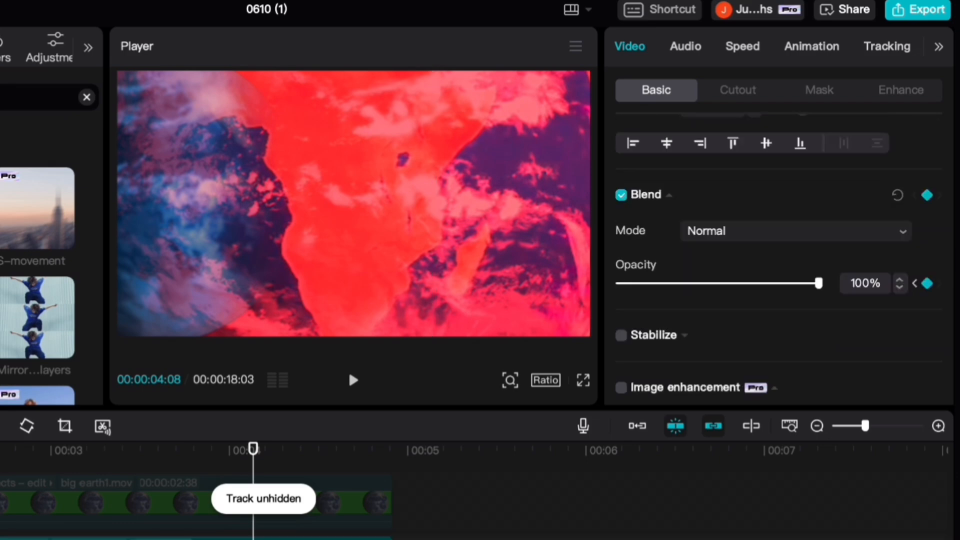
left_click(915, 284)
left_click(166, 539)
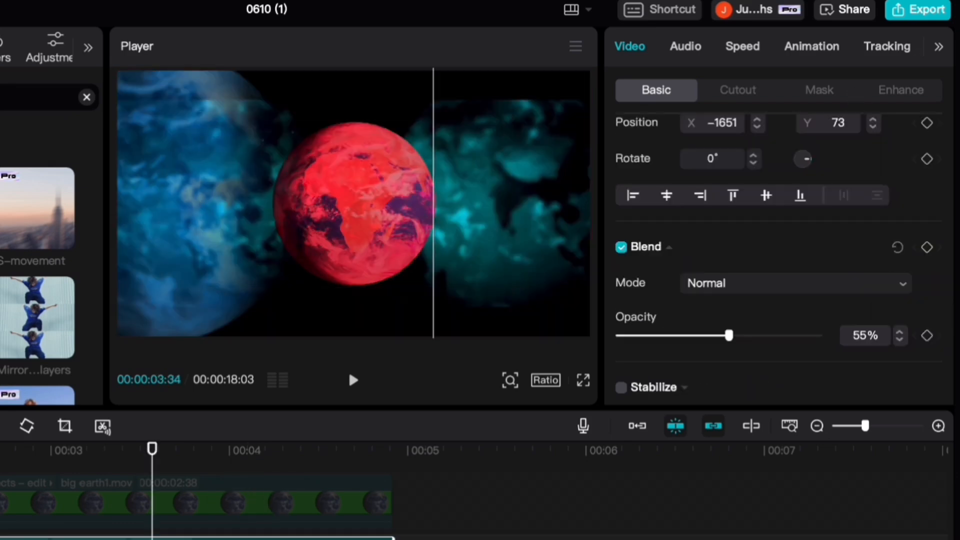
- Add scale and opacity keyframes to the lower big earth1.mov clip at 00:00:03:34
scroll(862, 207, "up", 3)
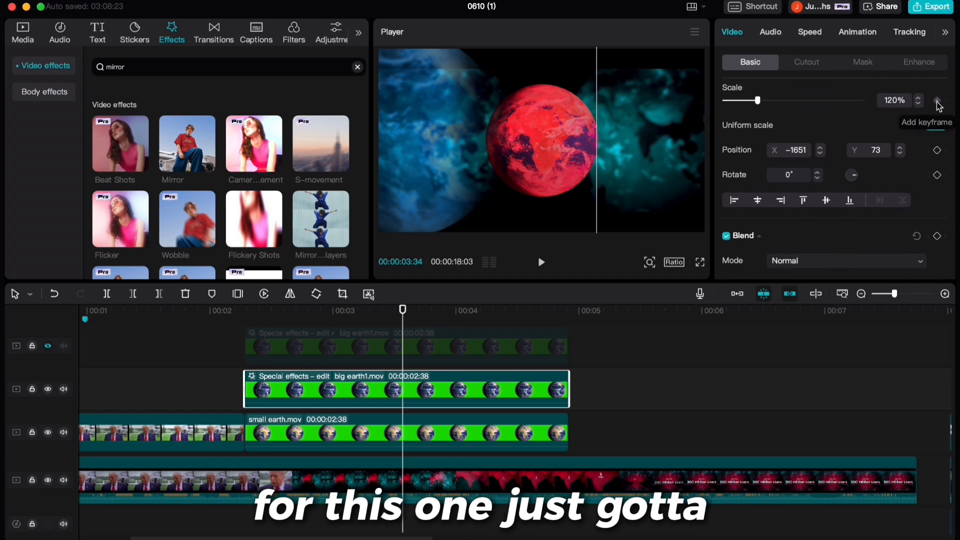
left_click(938, 101)
scroll(930, 125, "down", 5)
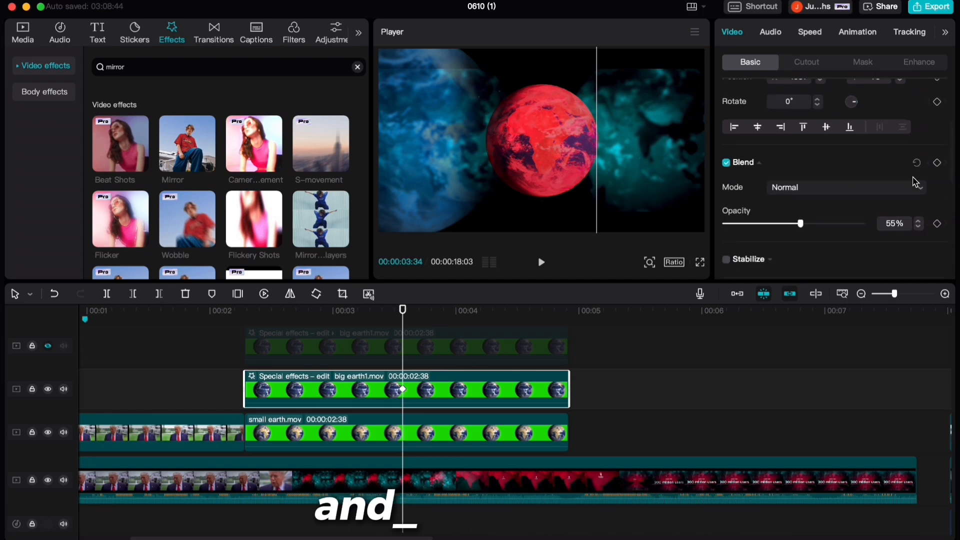
scroll(923, 231, "up", 7)
- At small earth.mov's second keyframe, 00:00:04:08, change the lower big earth1.mov's scale and set its opacity to 0%
left_click(483, 426)
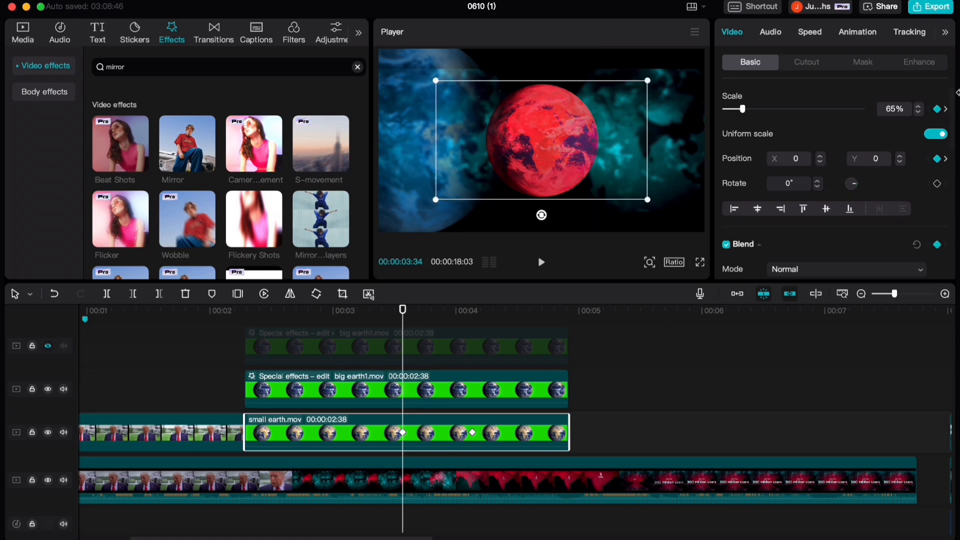
left_click(946, 159)
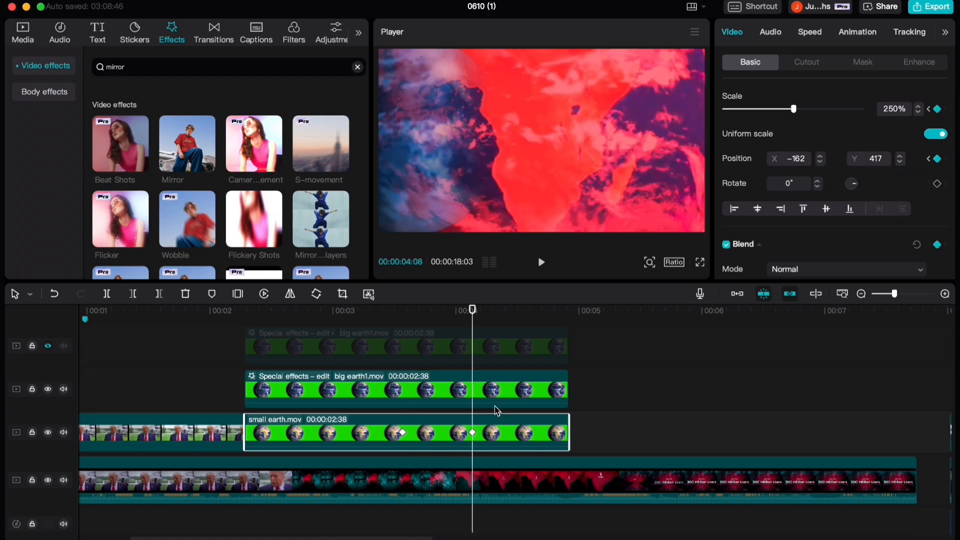
left_click(410, 380)
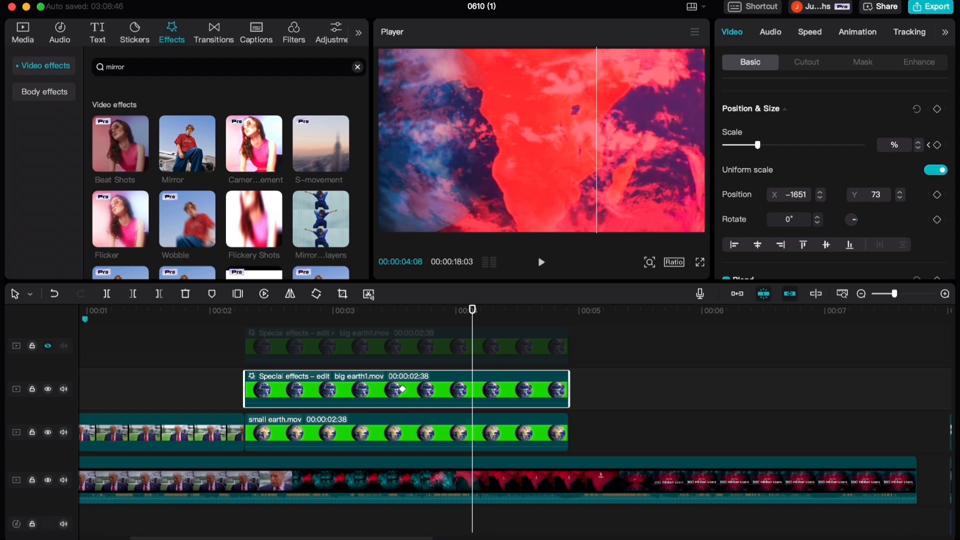
scroll(750, 201, "down", 5)
left_click_drag(750, 204, 723, 206)
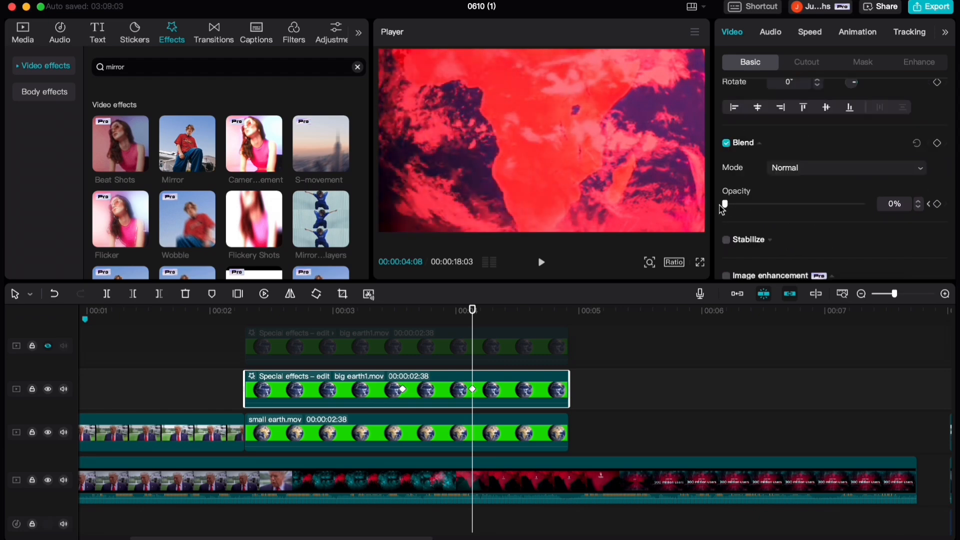
scroll(368, 375, "up", 1)
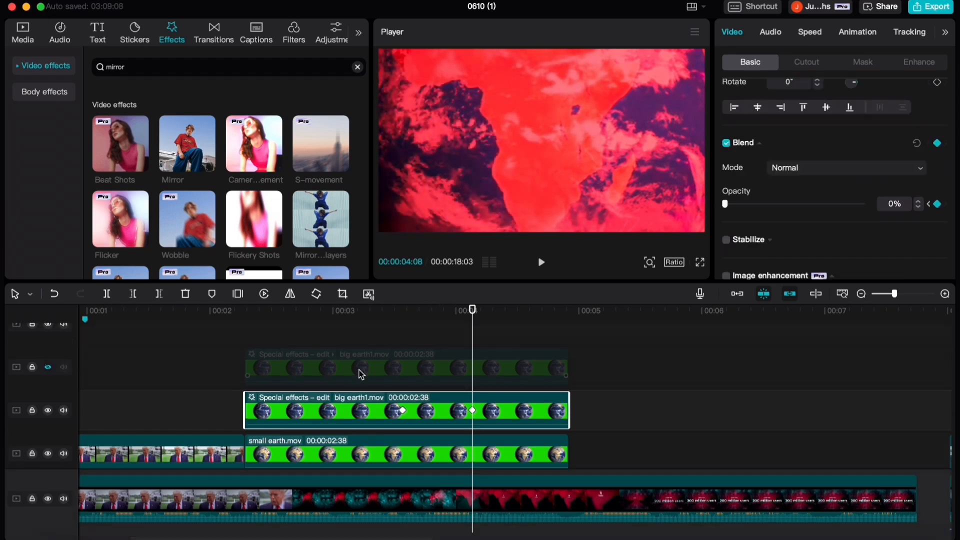
- Unhide the upper big earth1.mov track and add scale and opacity keyframes to its clip at 00:00:03:34
left_click(408, 366)
left_click(937, 204)
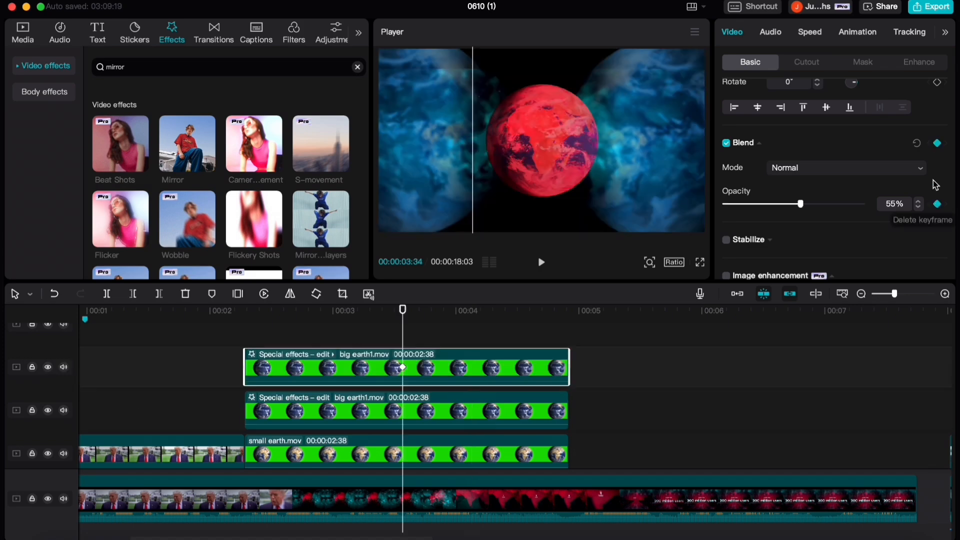
scroll(937, 186, "up", 5)
- At 00:00:04:08, set the upper big earth1.mov's opacity to 0% and its scale to 300%
left_click(422, 401)
left_click(945, 169)
scroll(894, 215, "down", 5)
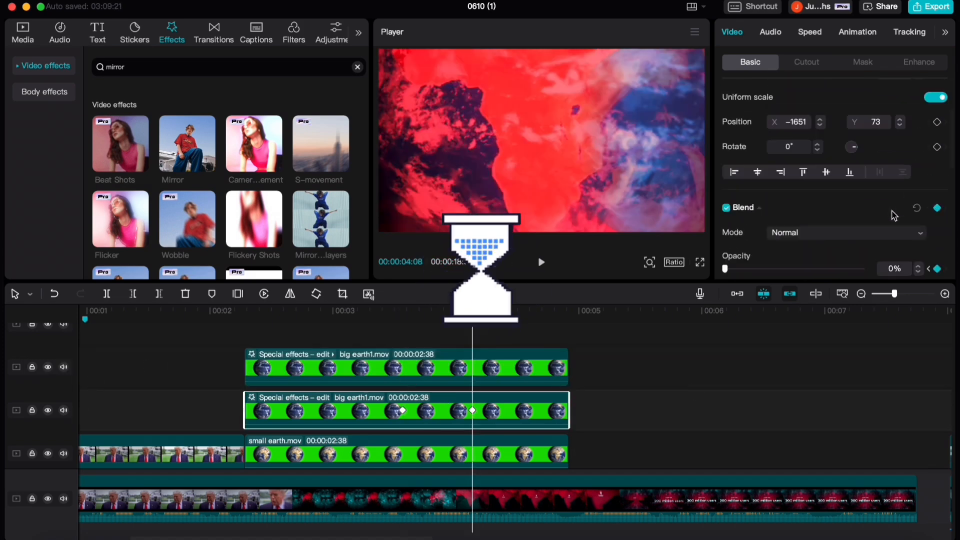
left_click(545, 364)
left_click_drag(864, 182, 722, 182)
scroll(884, 182, "up", 5)
left_click(895, 169)
type("300")
key("Return")
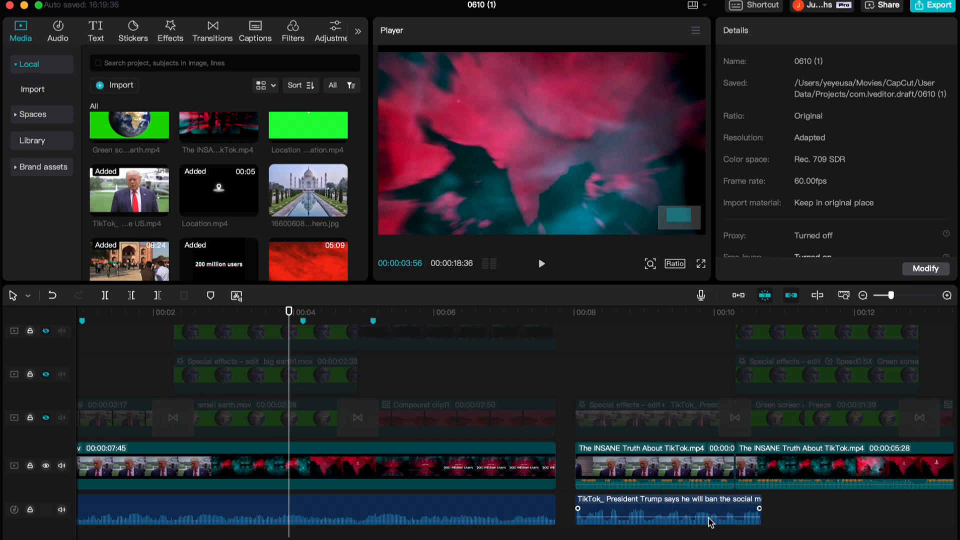
- Play the reference to the marker at 00:00:04:08 and add a default text there reading "India"
key("space")
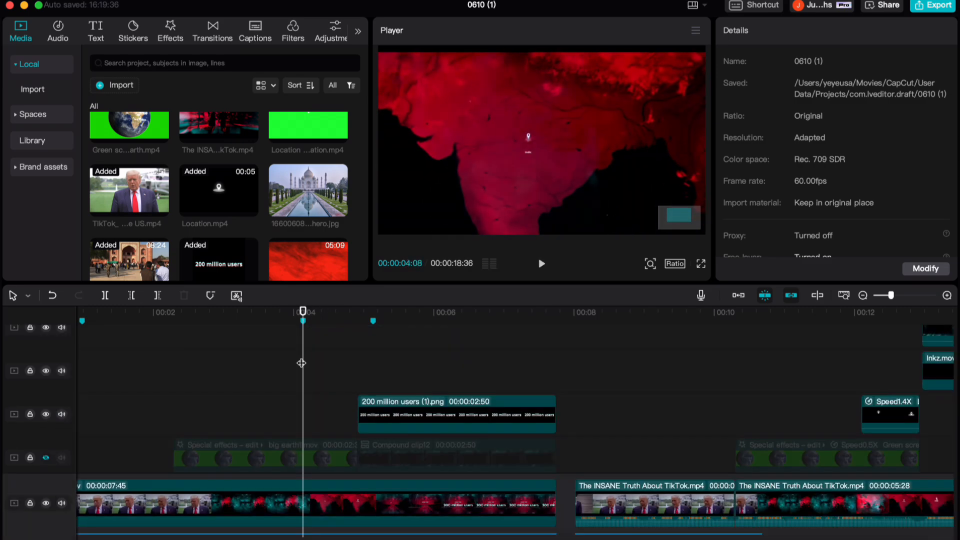
left_click(95, 31)
left_click_drag(117, 96, 303, 361)
key("super+a")
type("India")
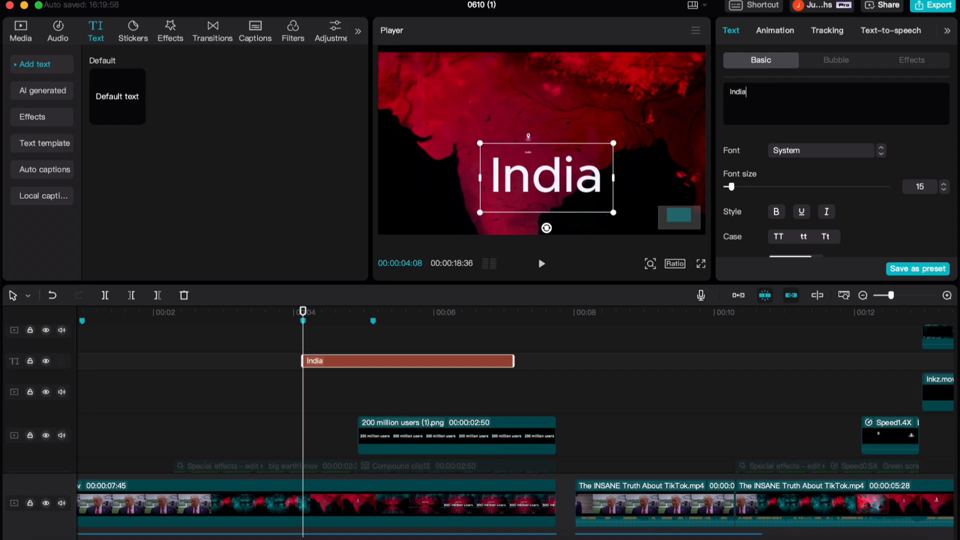
- Set the India text's font to Montserrat and its font size to 5
left_click(821, 150)
scroll(791, 150, "up", 3)
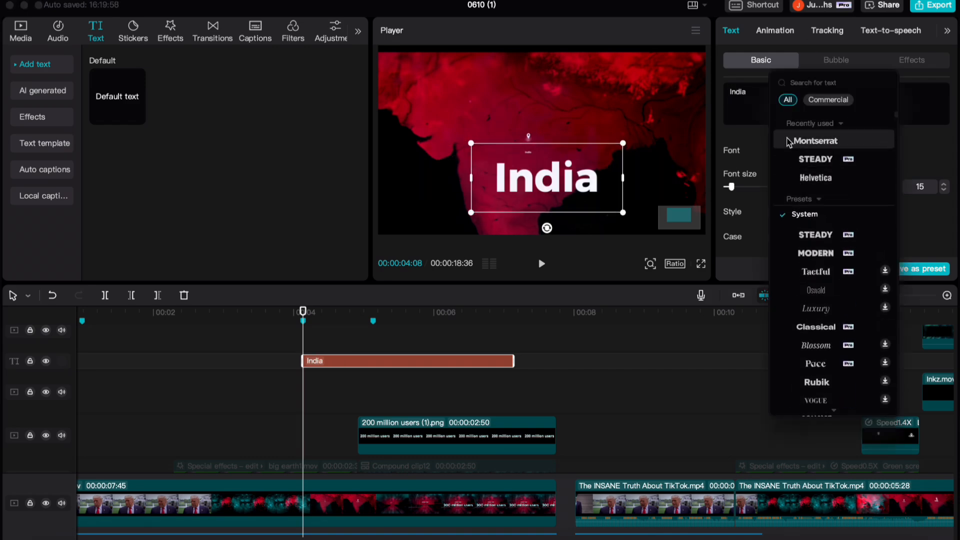
left_click(789, 142)
left_click(945, 190)
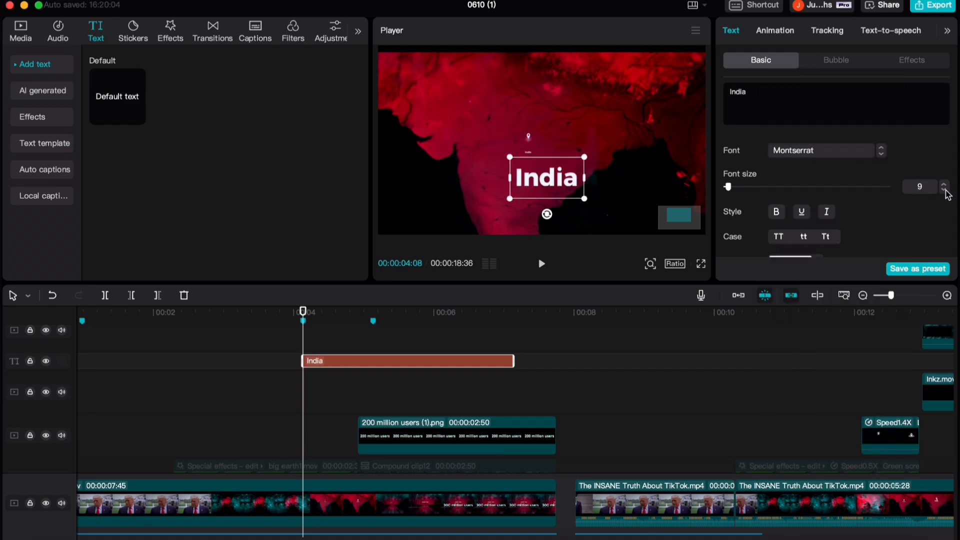
left_click(944, 191)
left_click(944, 190)
left_click(944, 190)
left_click(944, 190)
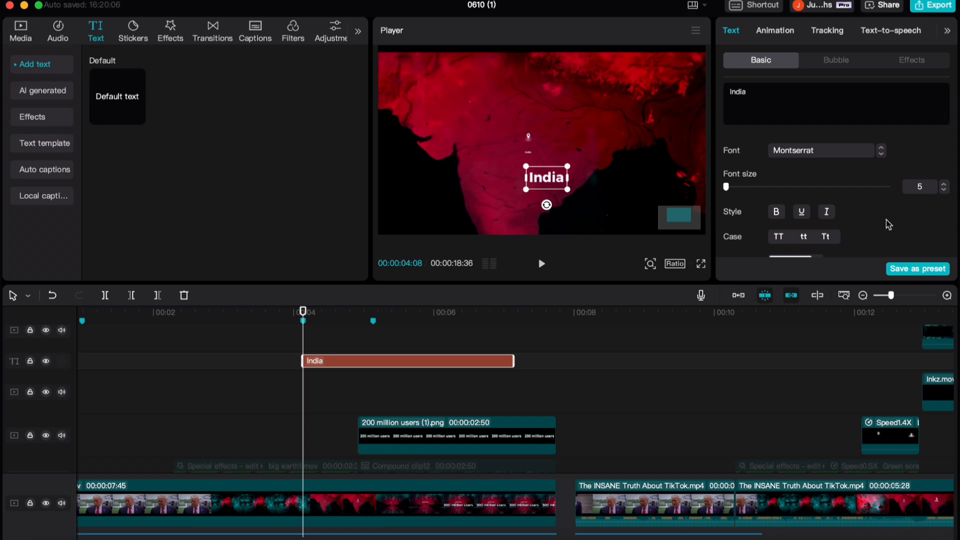
- Enable a shadow on the India text and set the shadow opacity to 41%
scroll(788, 172, "down", 5)
left_click(728, 200)
scroll(870, 241, "down", 1)
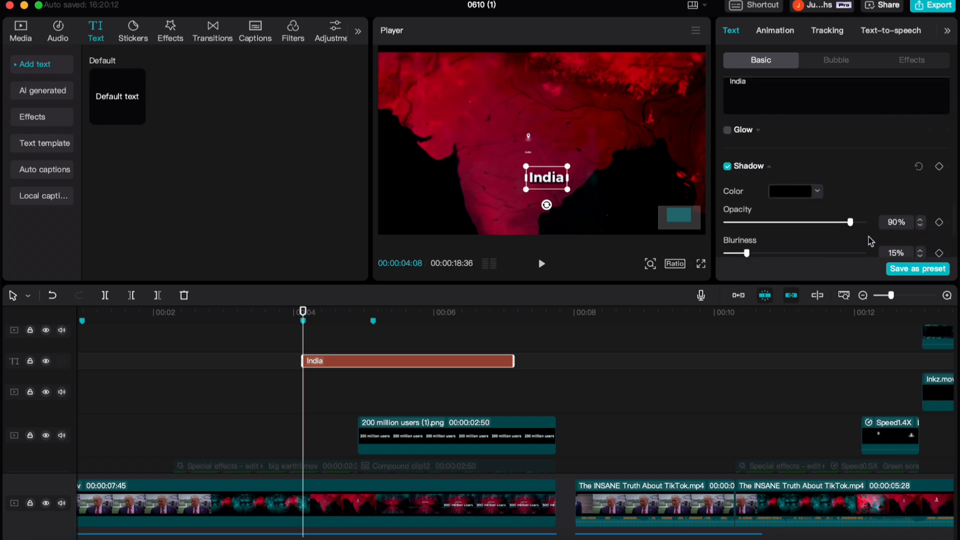
left_click_drag(850, 222, 784, 224)
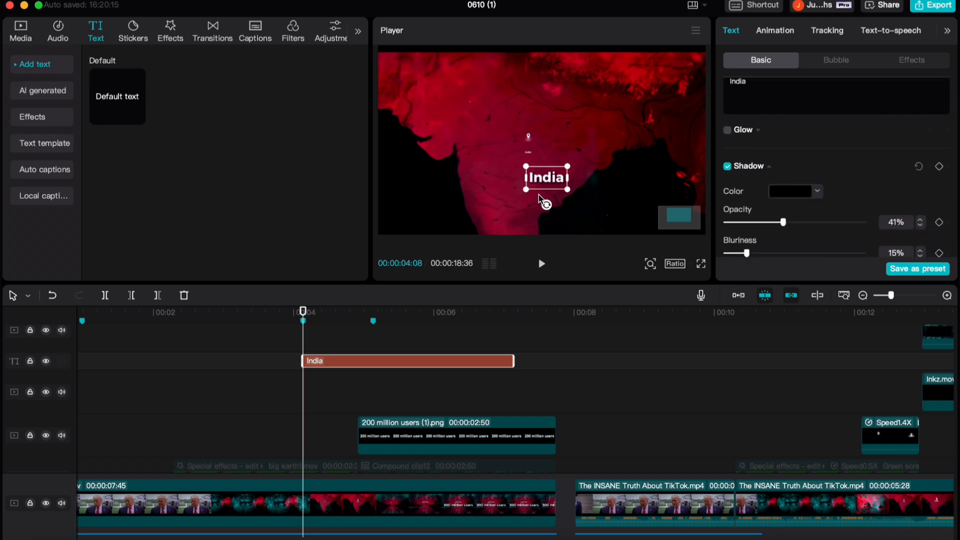
- Align the India text beneath the reference's location pin and apply the Bounce In entrance animation
scroll(539, 195, "up", 2)
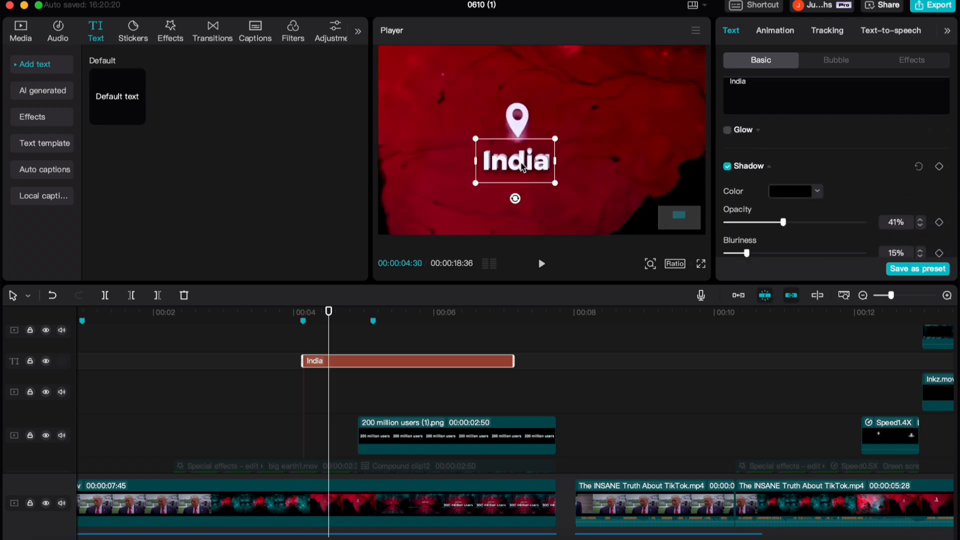
left_click_drag(521, 163, 521, 161)
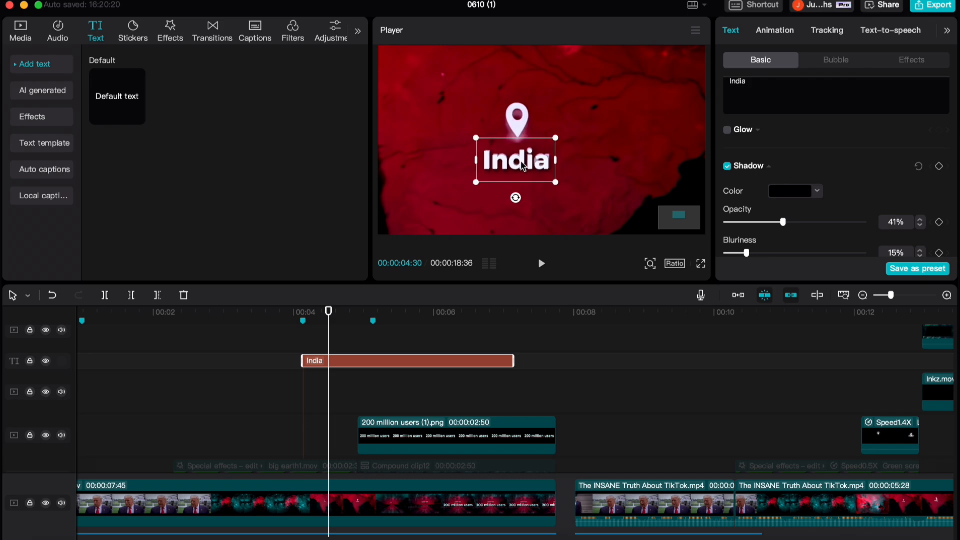
left_click(776, 30)
scroll(740, 188, "down", 1)
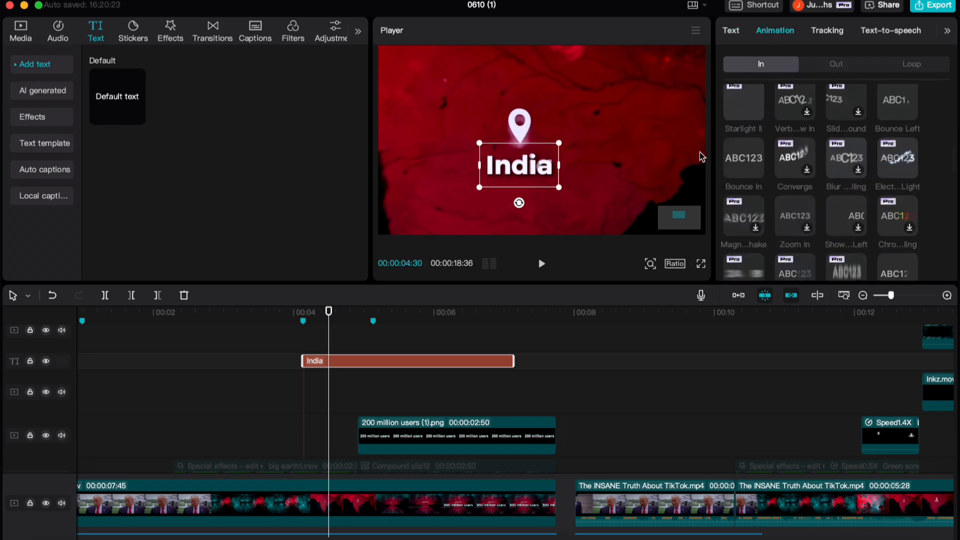
left_click(744, 158)
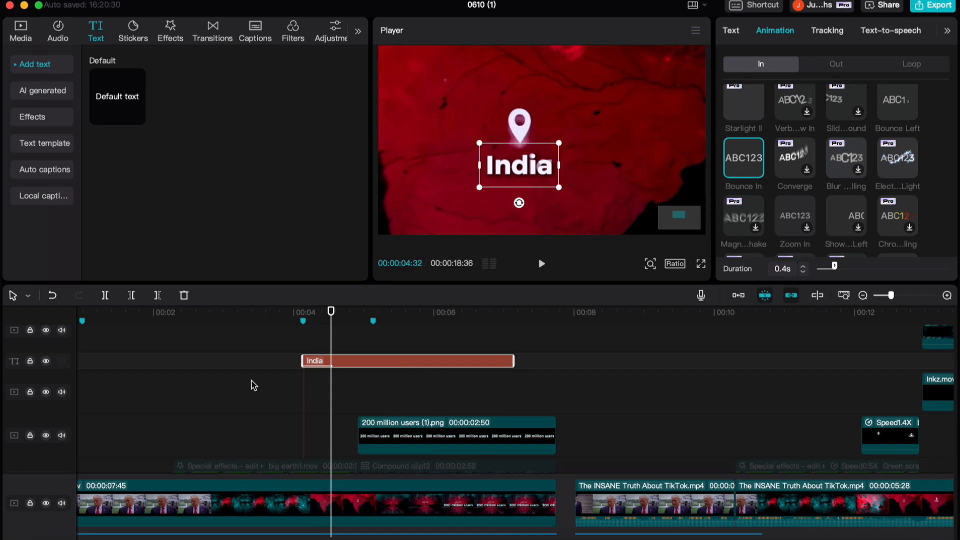
- Preview the India text and trim its clip to end where 200 million users (1).png starts
left_click(254, 363)
key("space")
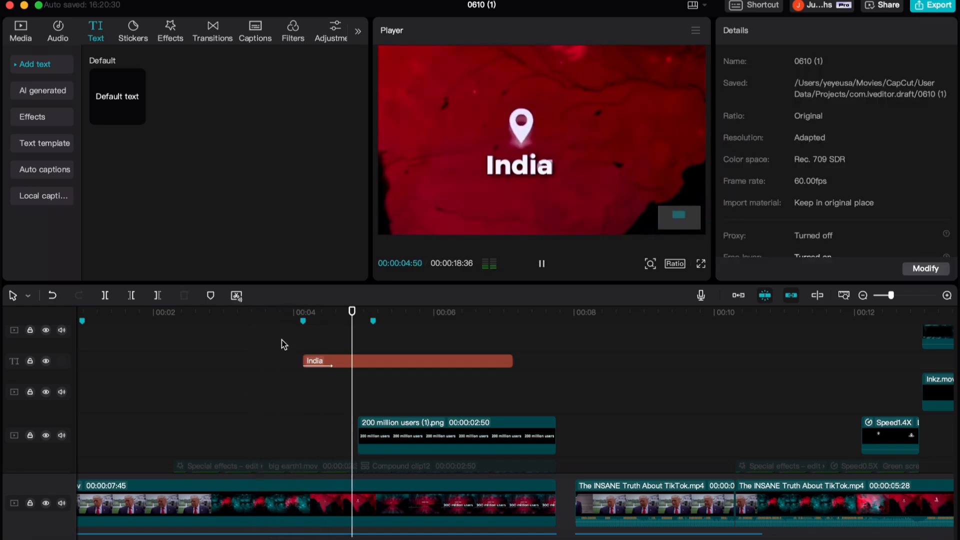
left_click(292, 341)
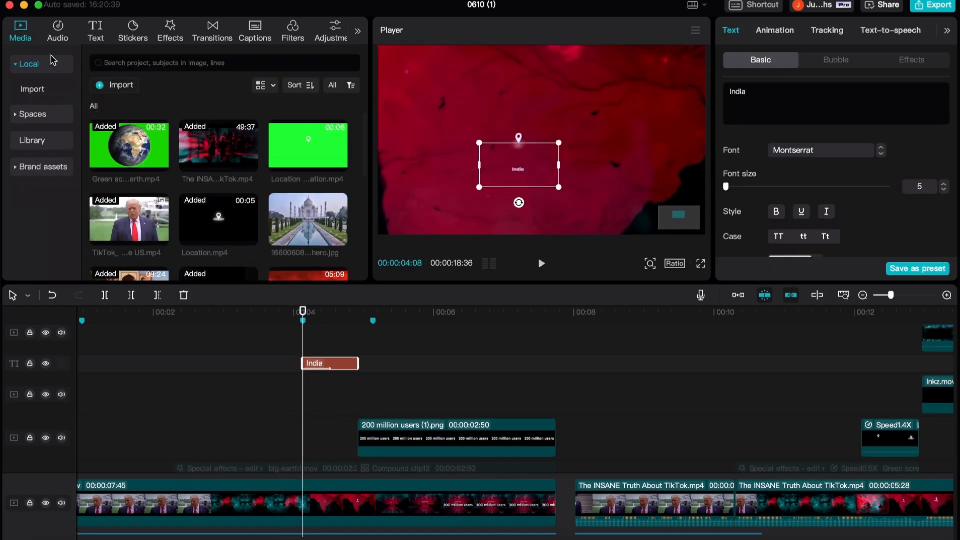
- Add Location.mp4 on a track above the India text at 00:00:04:08, matched to the text clip's length
scroll(209, 152, "down", 2)
left_click_drag(213, 150, 302, 392)
left_click_drag(345, 390, 346, 337)
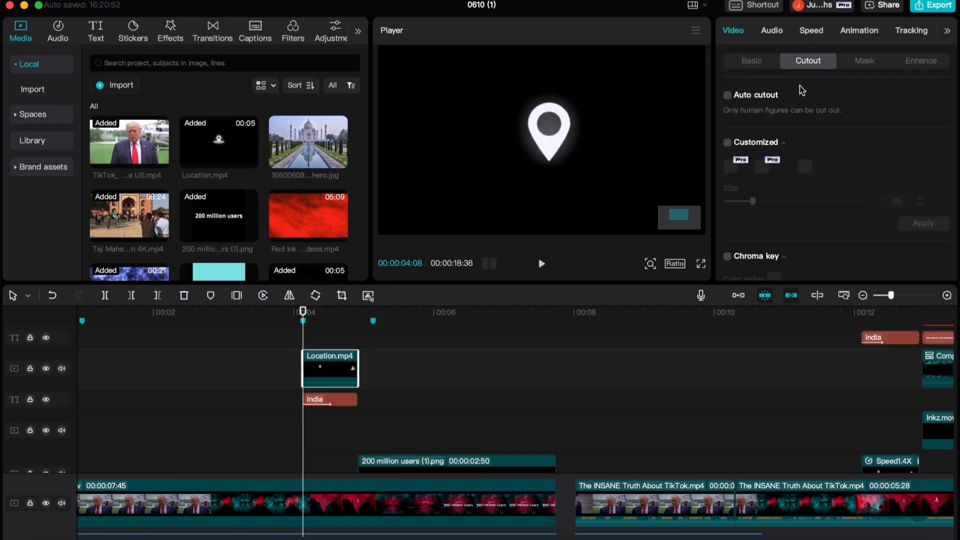
- Set the blend mode of Location.mp4 to Screen
left_click(760, 61)
scroll(826, 198, "down", 4)
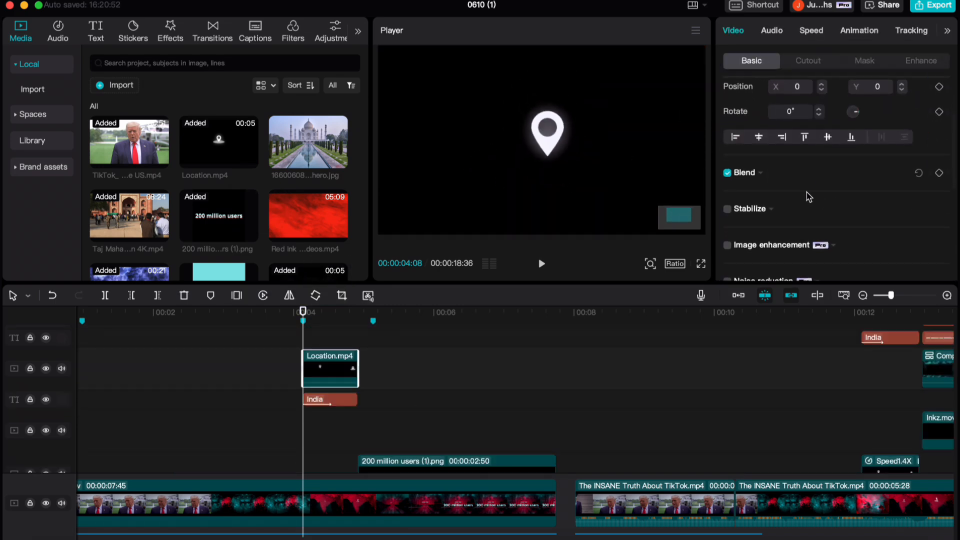
left_click(761, 163)
left_click(823, 190)
left_click(803, 425)
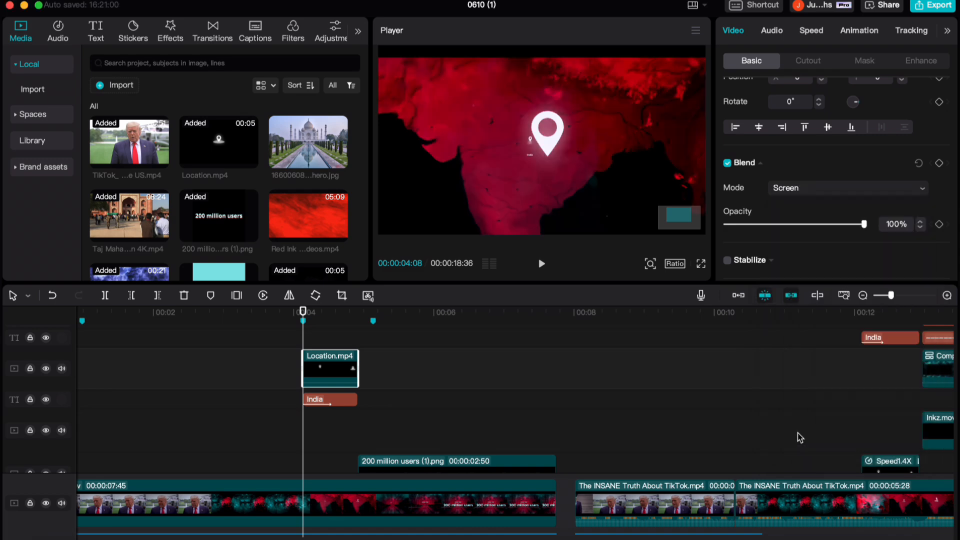
- Scale Location.mp4 to 38%, move it to X -157, Y 309 above the India text, and play back the result
left_click_drag(535, 159, 531, 144)
left_click_drag(531, 144, 526, 132)
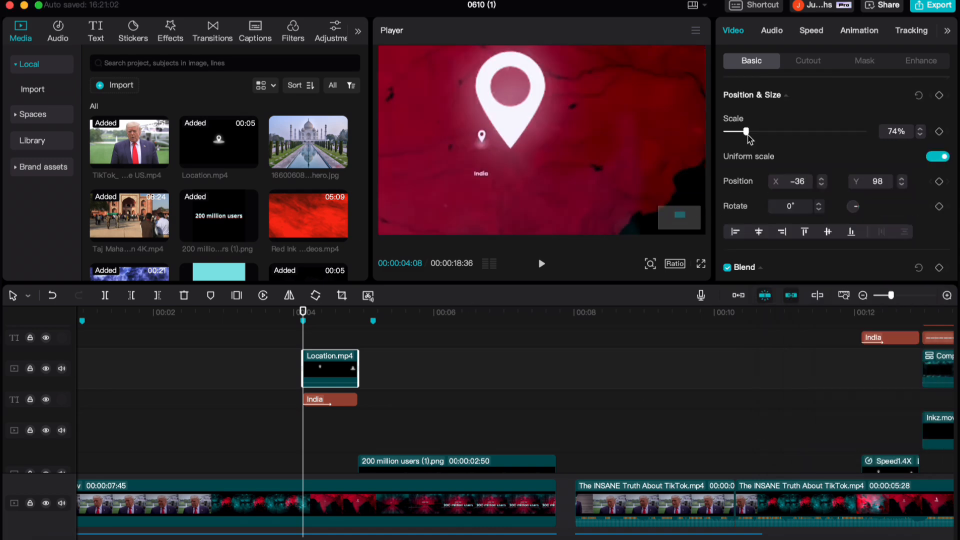
left_click_drag(749, 133, 737, 139)
left_click(560, 174)
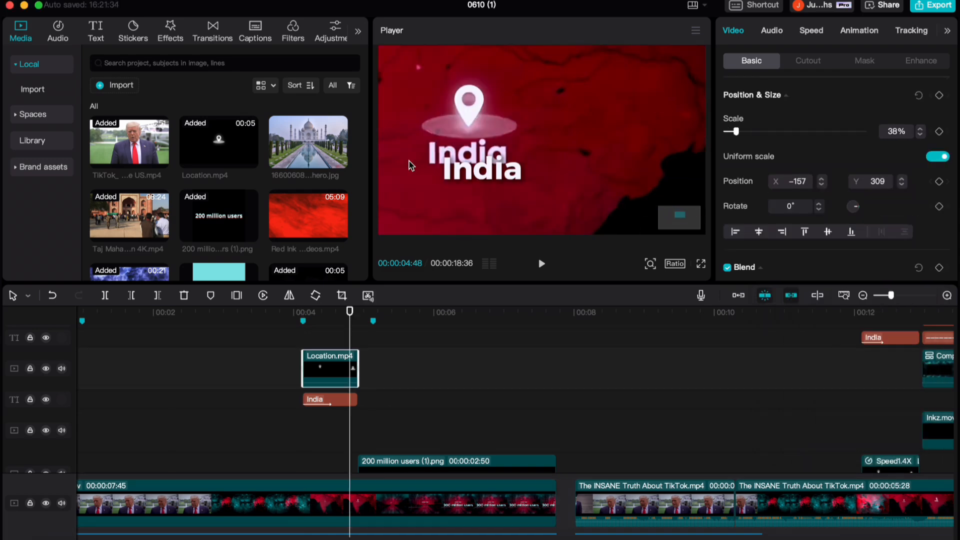
left_click(287, 367)
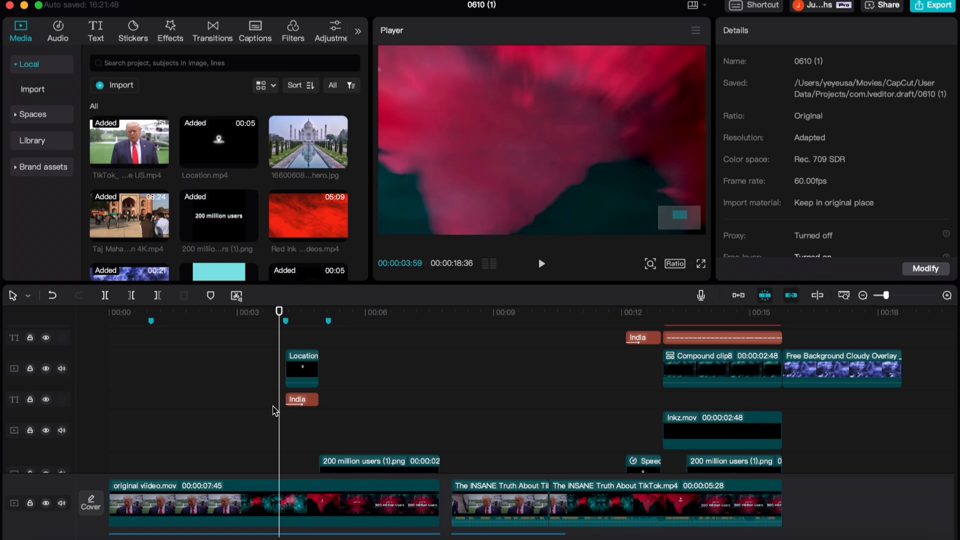
key("space")
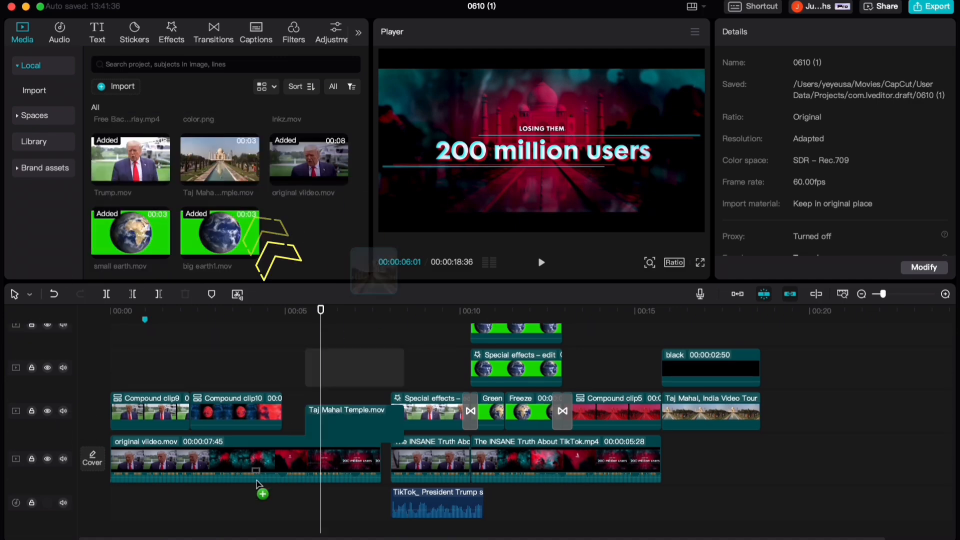
- Place Taj Mahal Temple.mov on the track above original viideo.mov, directly after Compound clip10
left_click_drag(258, 483, 278, 408)
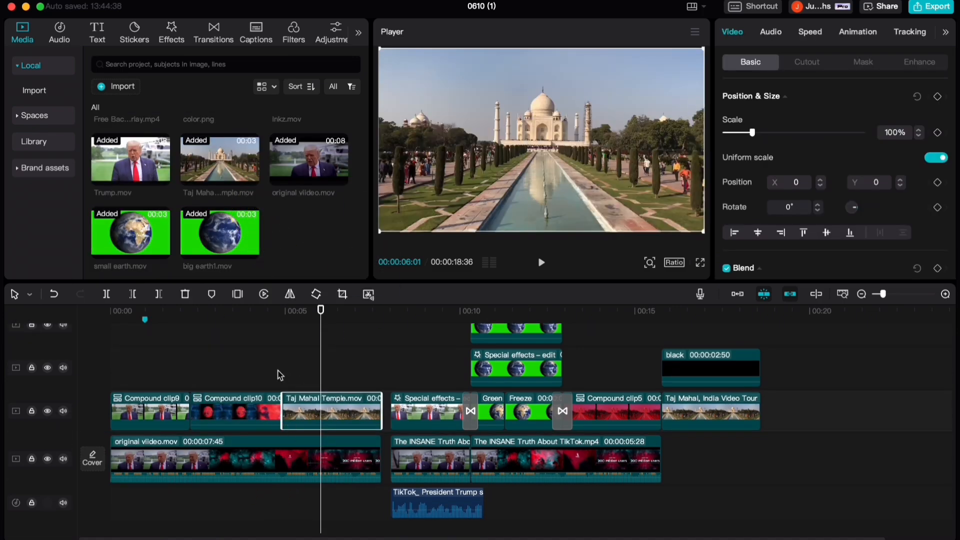
left_click(266, 362)
- In the HSL adjustment of Taj Mahal Temple.mov, set the orange hue to -100
left_click(296, 410)
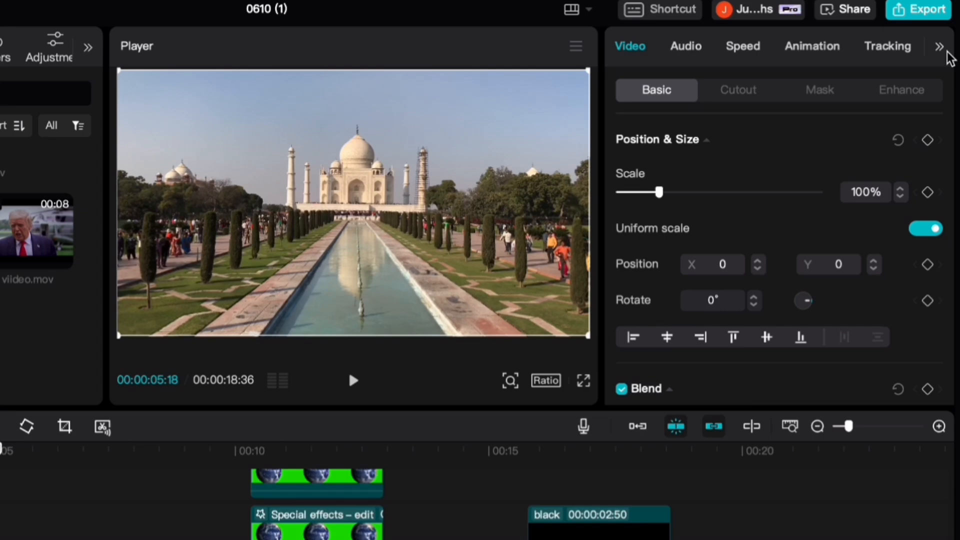
left_click(946, 33)
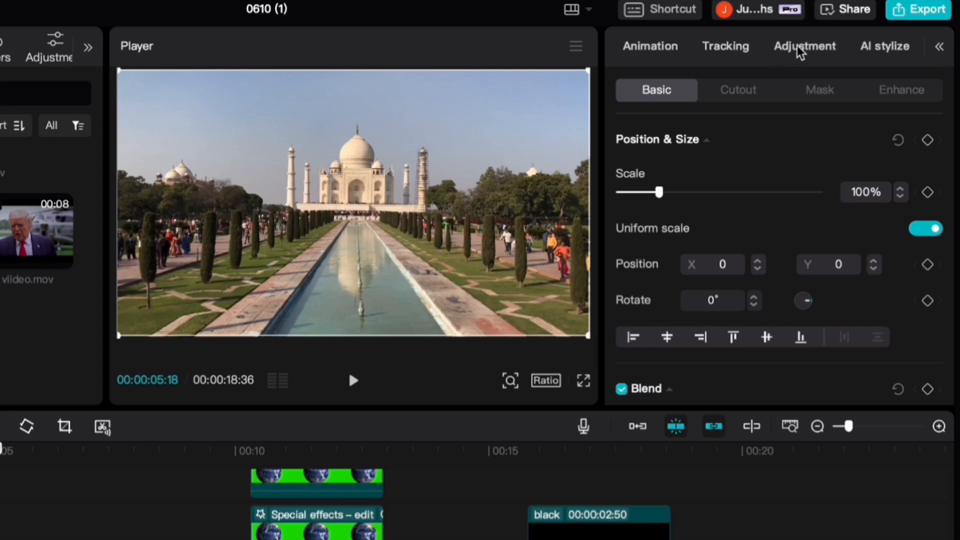
left_click(800, 50)
left_click(733, 93)
left_click(671, 176)
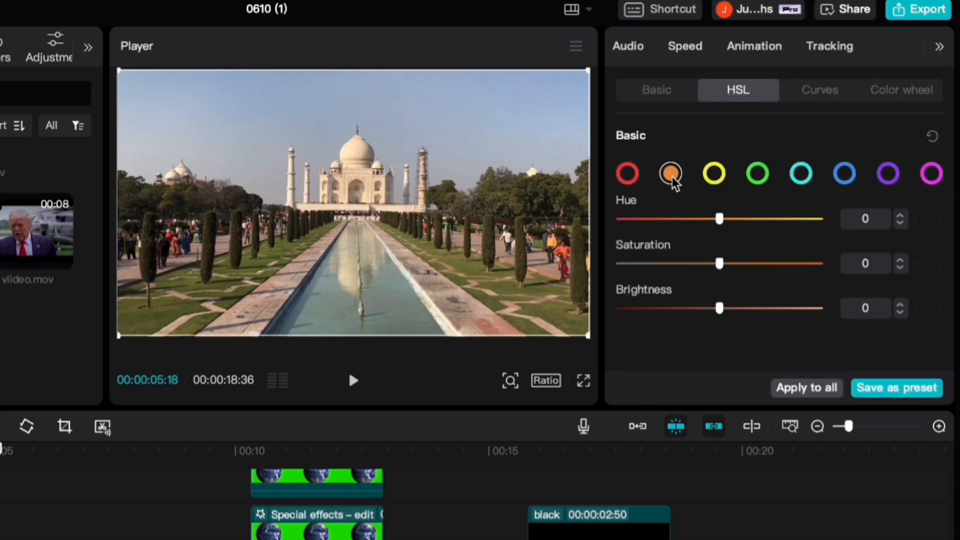
left_click_drag(686, 221, 583, 221)
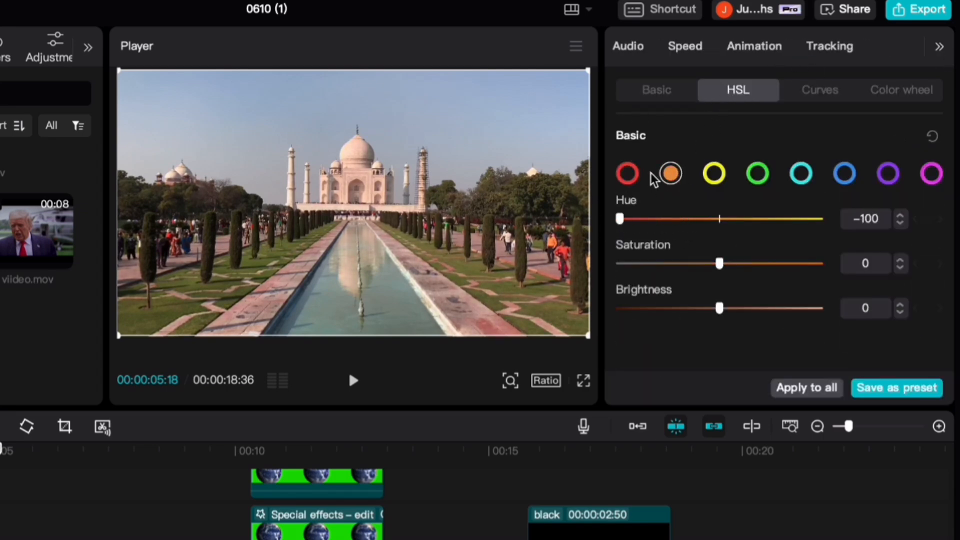
- In the HSL adjustment of Taj Mahal Temple.mov, set the red saturation to 6 and the red brightness to about -91
left_click(629, 175)
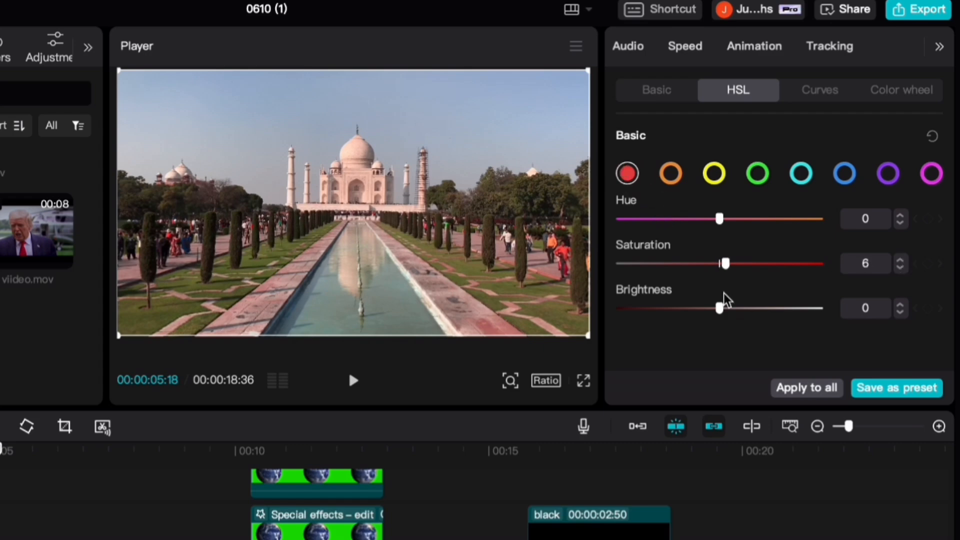
left_click_drag(727, 310, 665, 308)
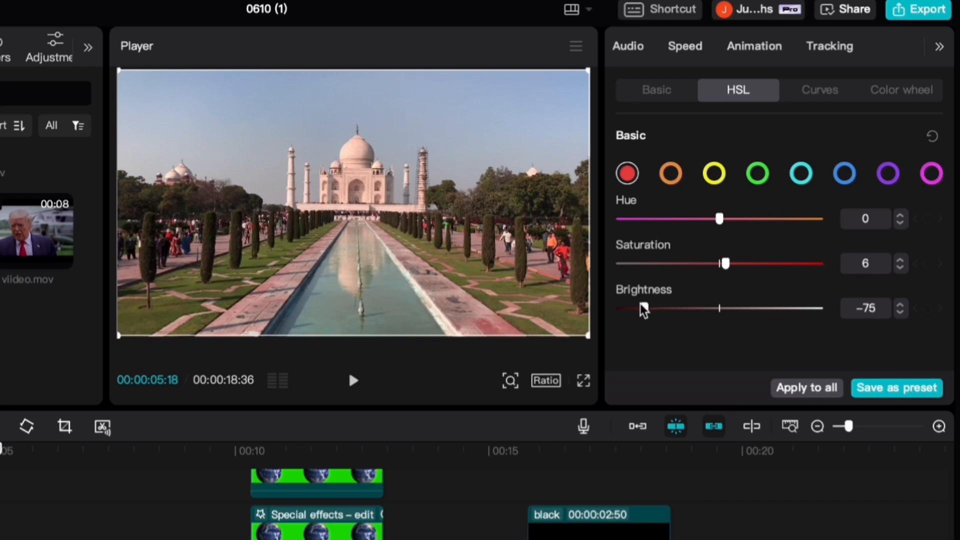
left_click(900, 305)
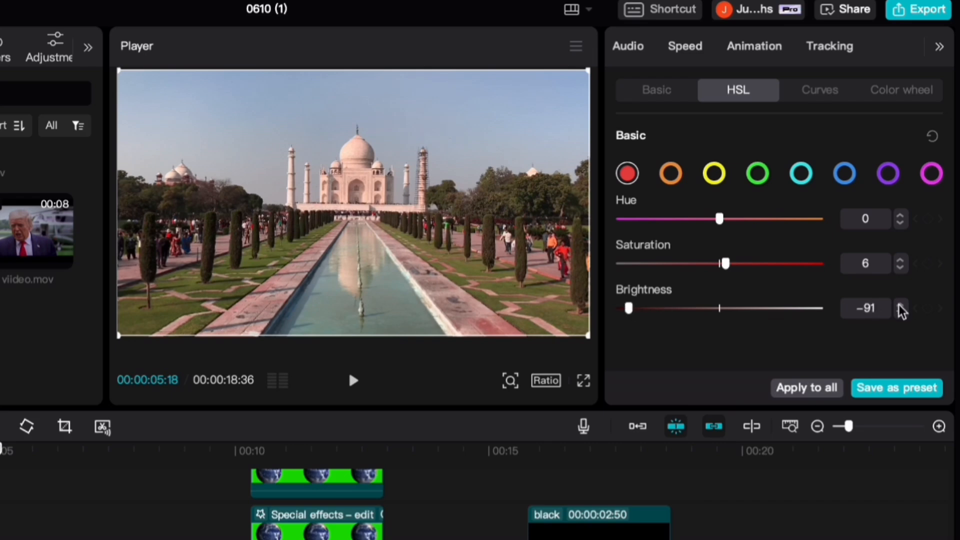
- Tint Taj Mahal Temple.mov with the color wheel, setting Tint red to 0.58, green to -0.17 and blue to a negative value
left_click(895, 97)
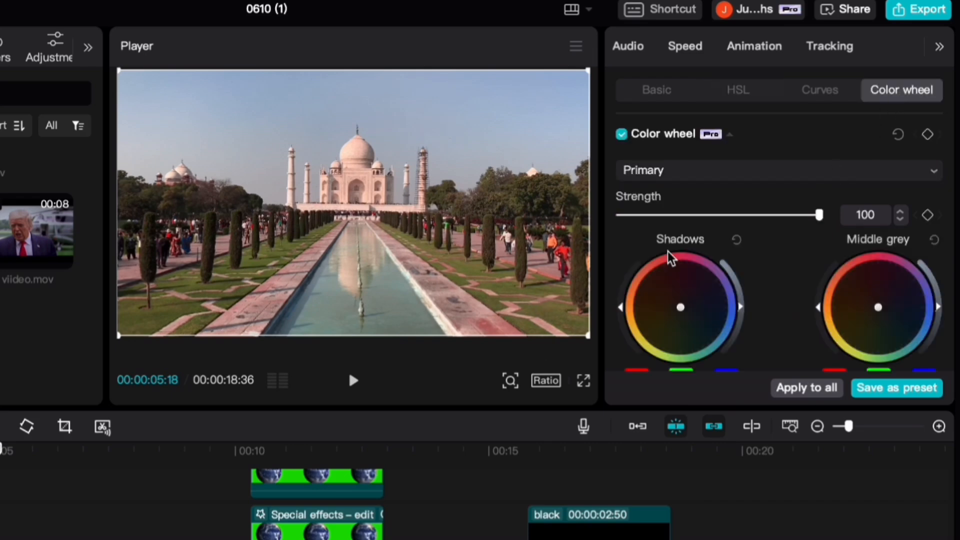
scroll(700, 275, "down", 5)
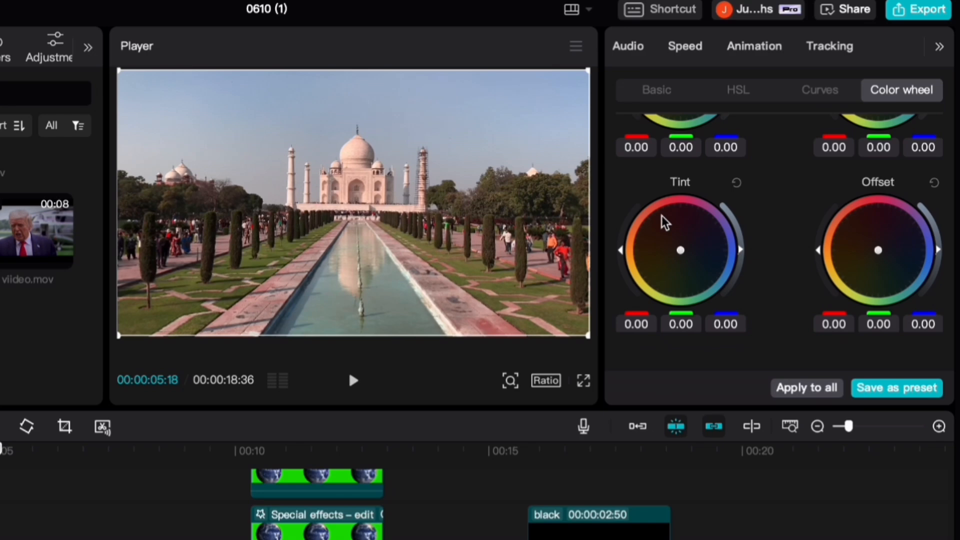
scroll(686, 261, "up", 2)
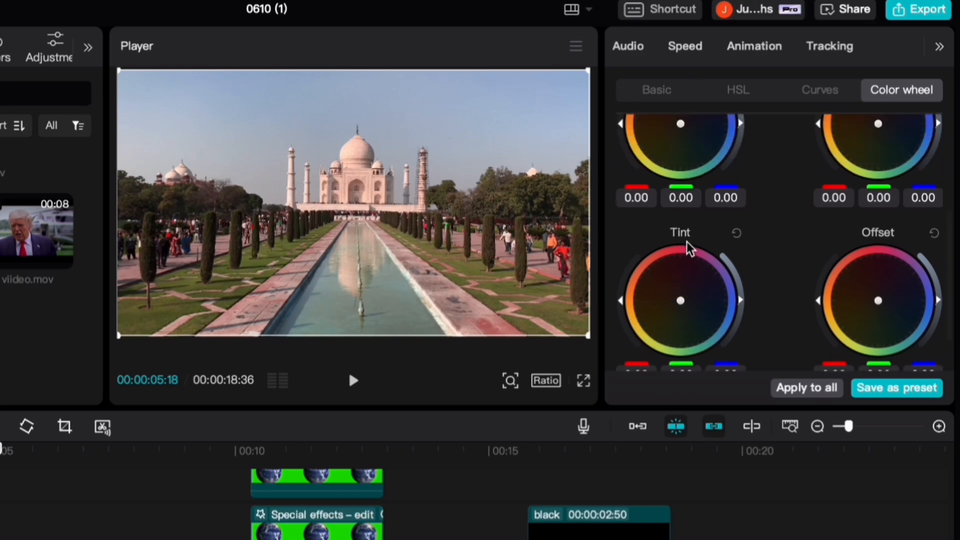
scroll(687, 274, "down", 2)
left_click_drag(638, 317, 674, 319)
key("Return")
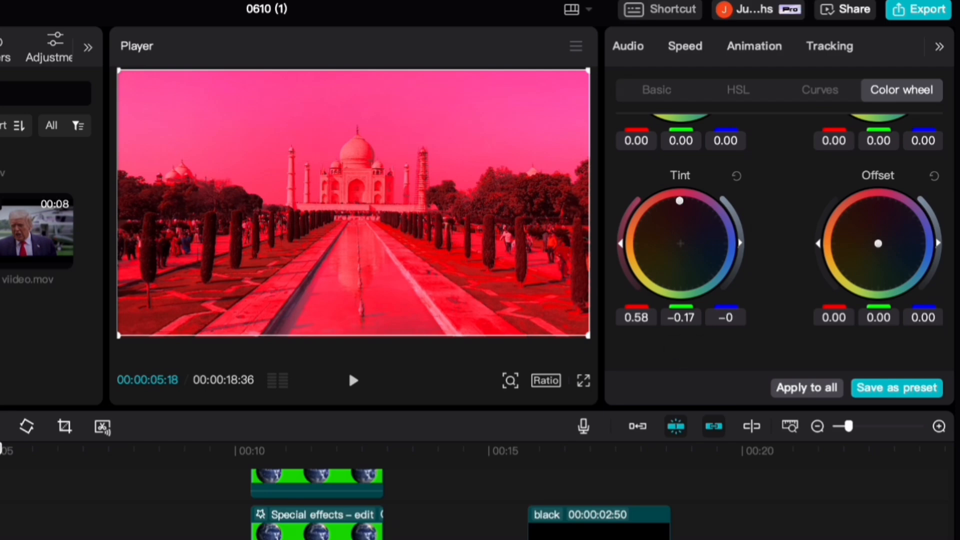
scroll(761, 294, "up", 5)
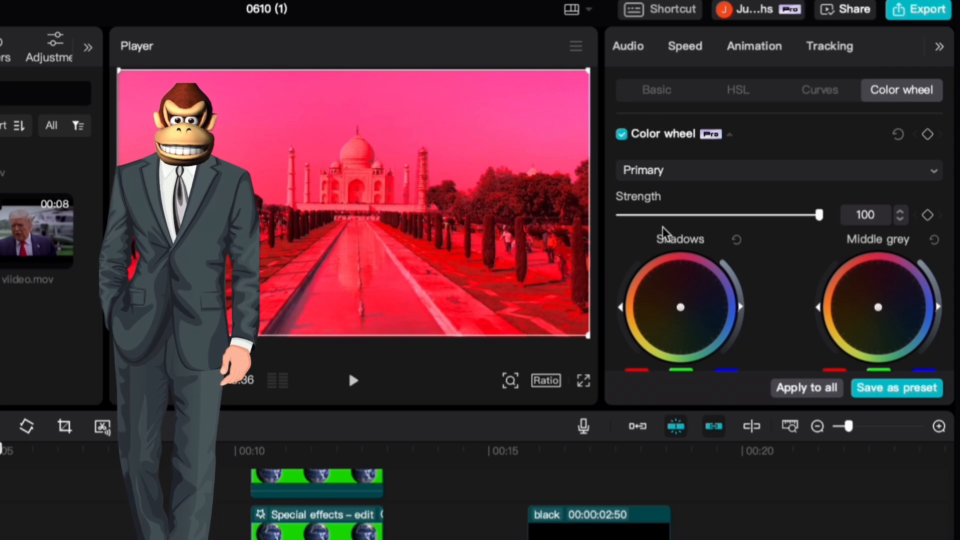
scroll(664, 232, "down", 3)
scroll(842, 242, "down", 2)
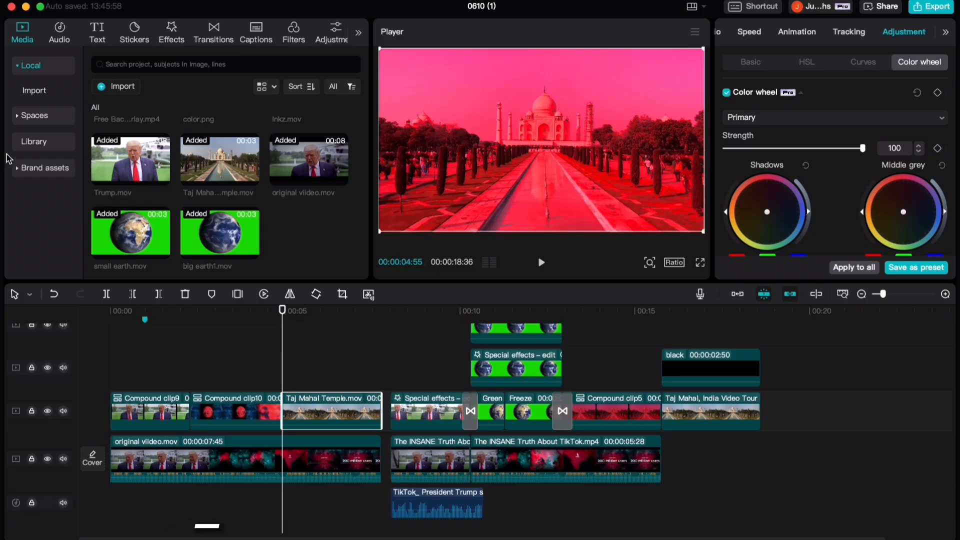
- Place the library's black clip on the track above Taj Mahal Temple.mov at 00:00:04:55, trimmed to 00:00:02:50 to match that clip
left_click(33, 118)
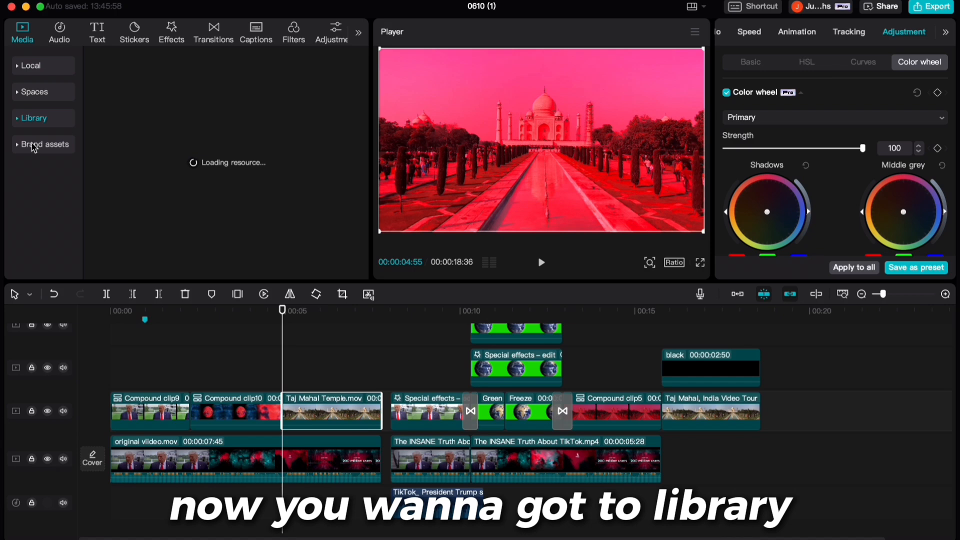
left_click_drag(293, 133, 280, 377)
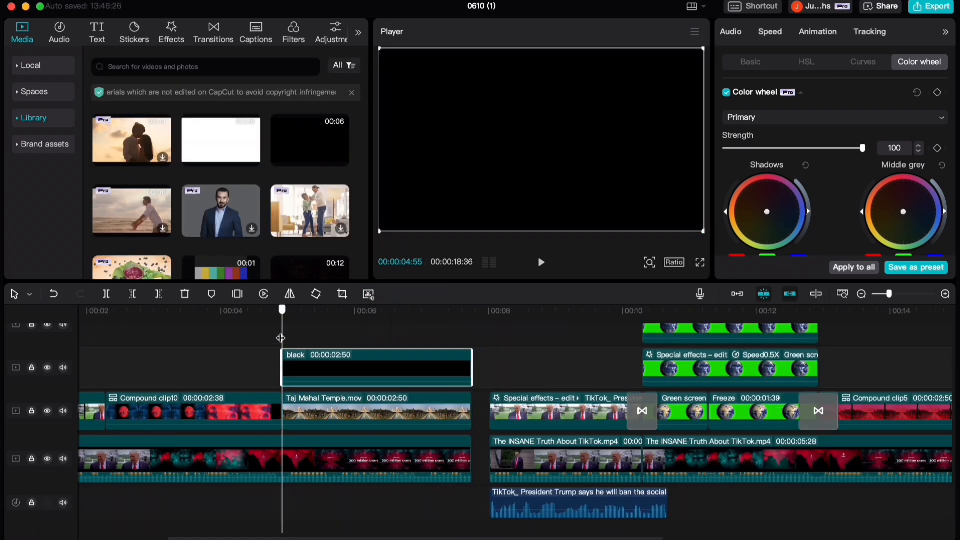
left_click_drag(282, 338, 266, 338)
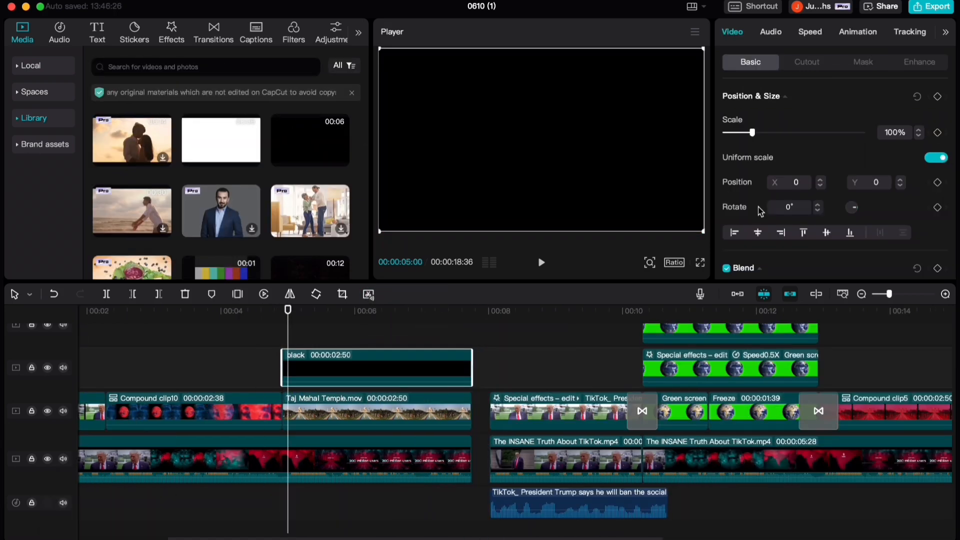
- Set the black clip's blend mode to Hard light with 29% opacity, and unhide its track
scroll(761, 211, "down", 3)
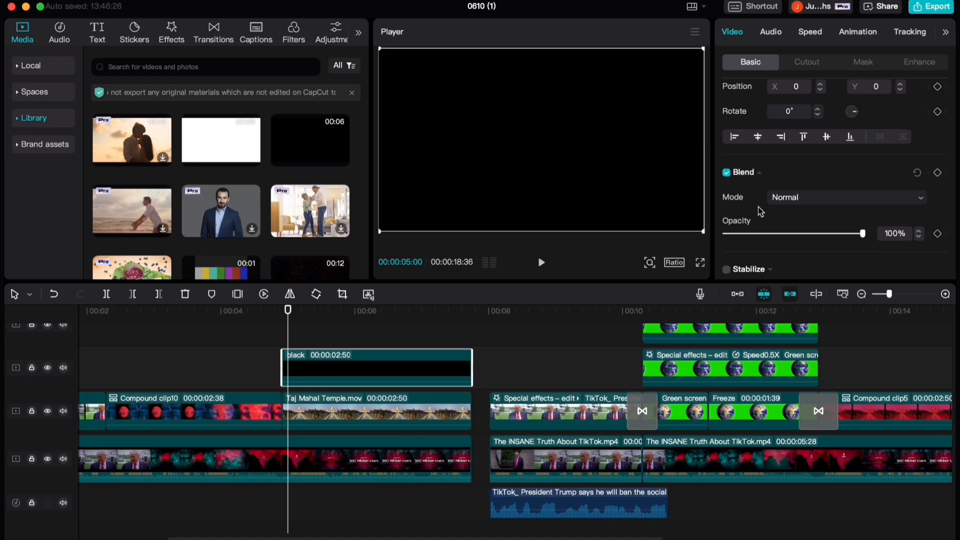
left_click(779, 196)
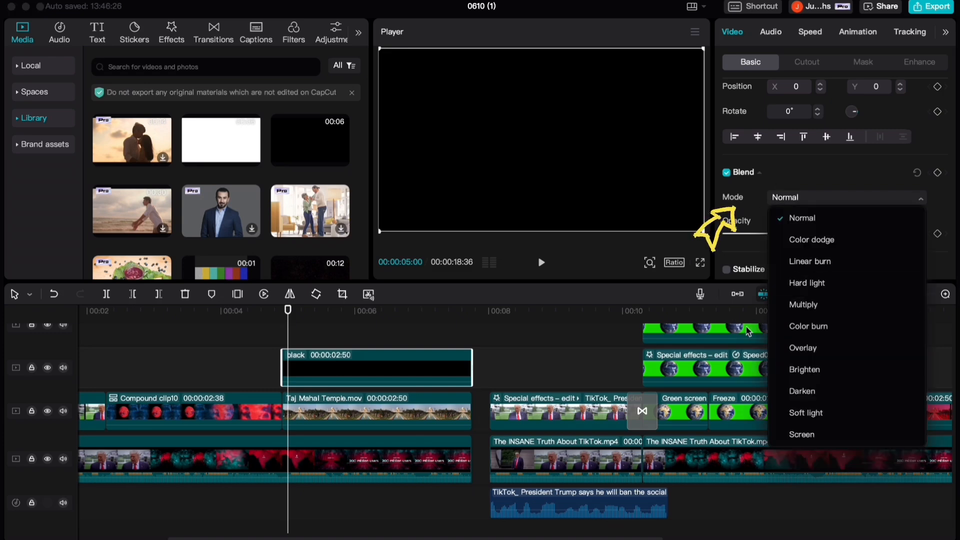
left_click(806, 284)
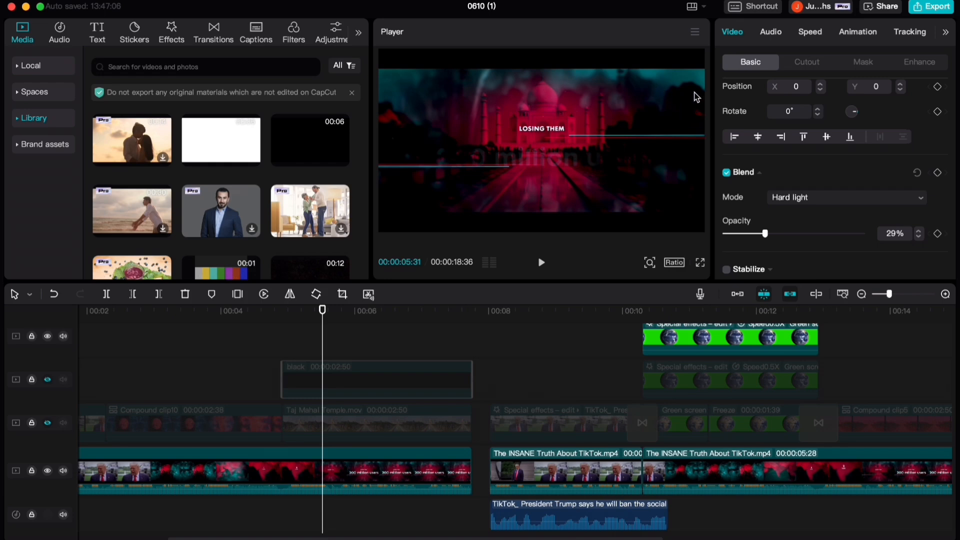
left_click(48, 380)
- Place the Free Background Cloudy Overlay video above the black clip and cut off the part beyond the black clip's end
left_click(30, 66)
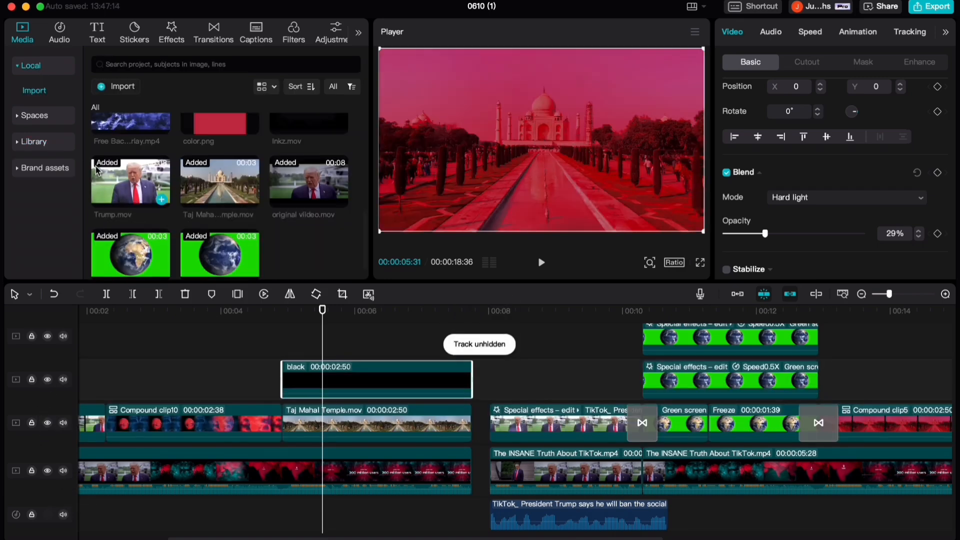
scroll(97, 170, "up", 3)
left_click_drag(145, 188, 281, 350)
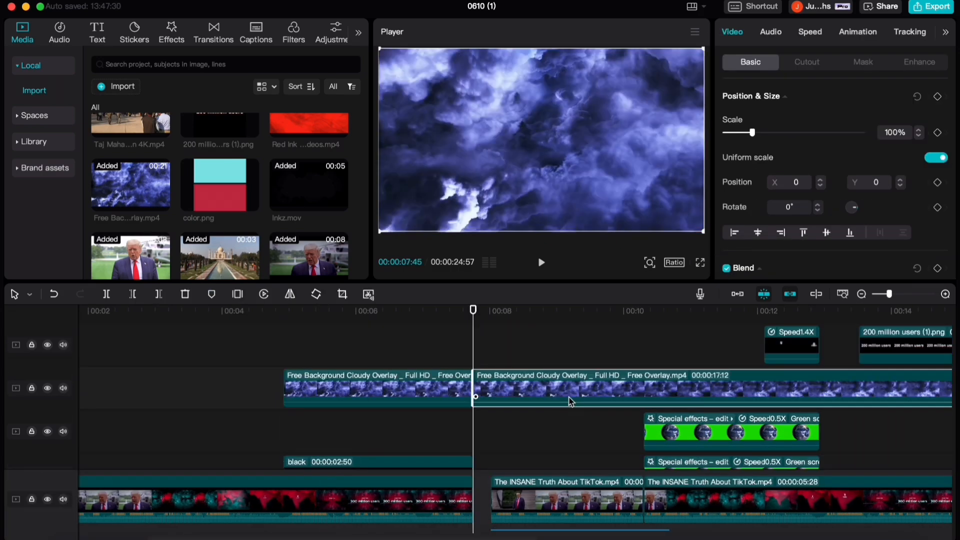
key("Delete")
- Set the opacity of the cloudy overlay clip to 76%
scroll(850, 237, "down", 3)
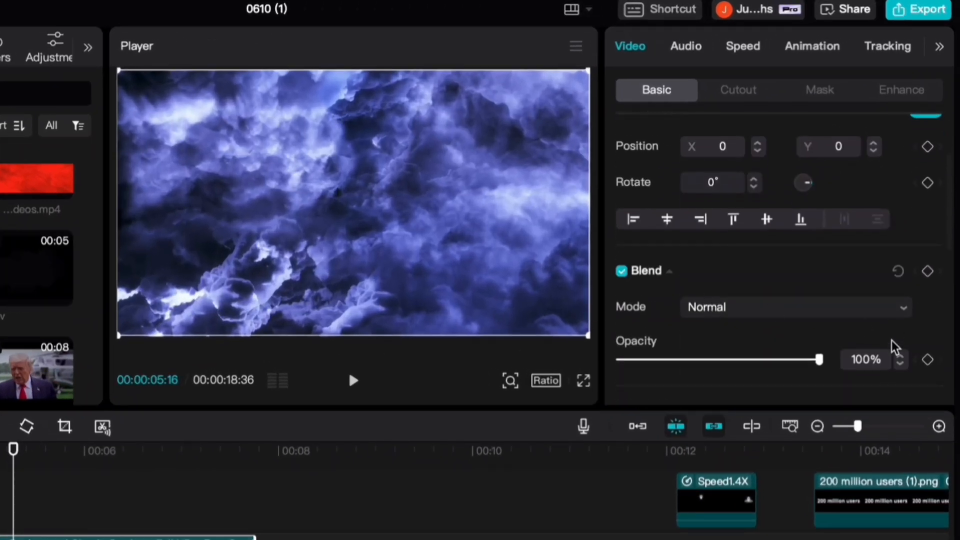
left_click(861, 350)
type("76")
key("Return")
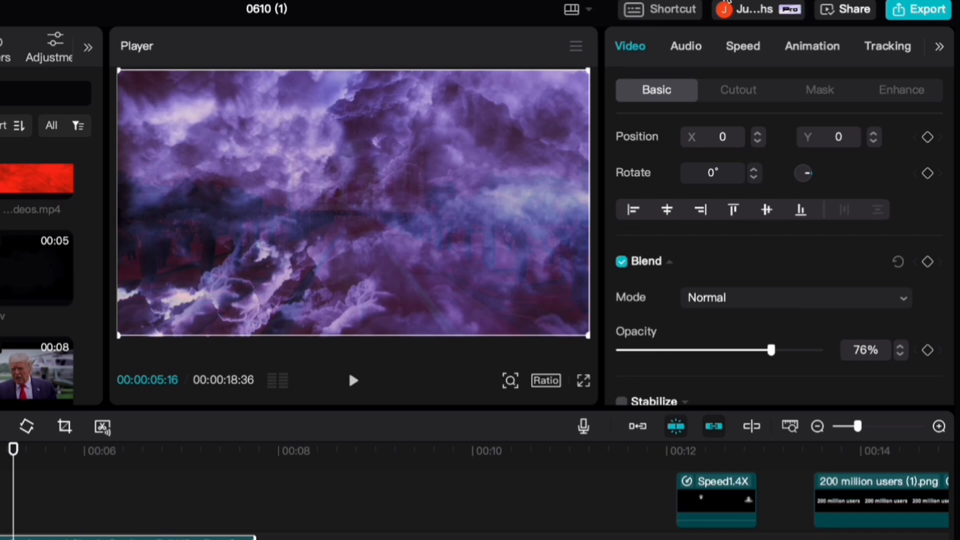
- Add a Rectangle mask to the cloudy overlay clip and set the mask's Y position to -19
left_click(821, 89)
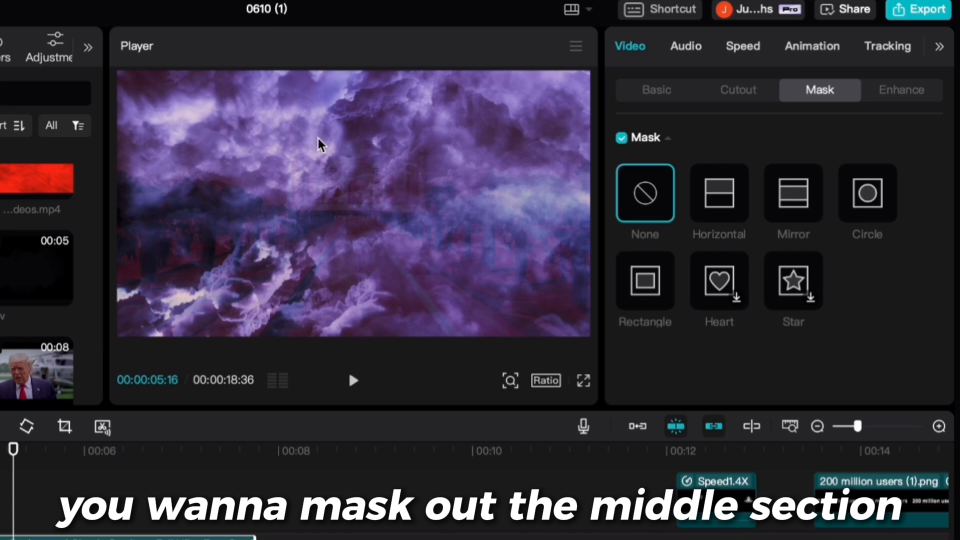
left_click(645, 280)
scroll(763, 253, "down", 4)
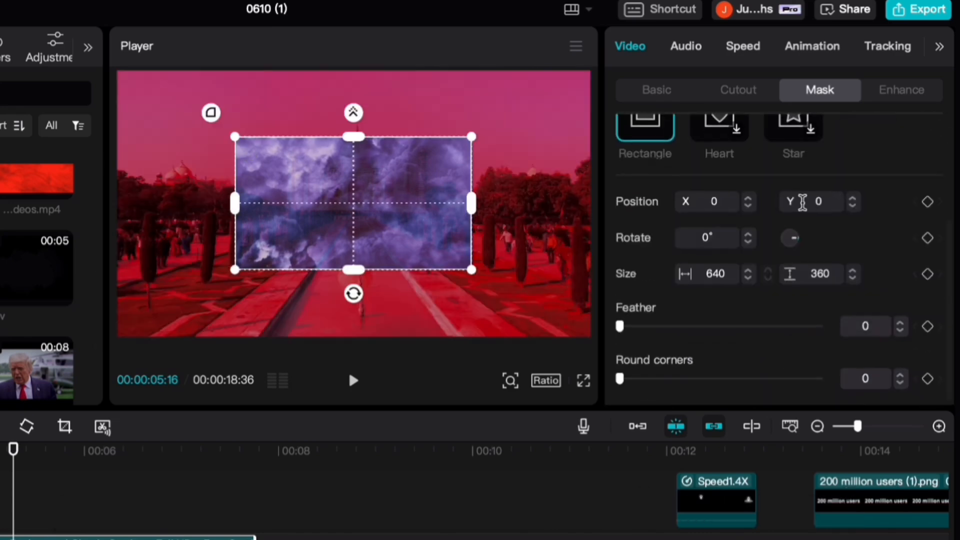
left_click(822, 202)
type("-19")
key("Return")
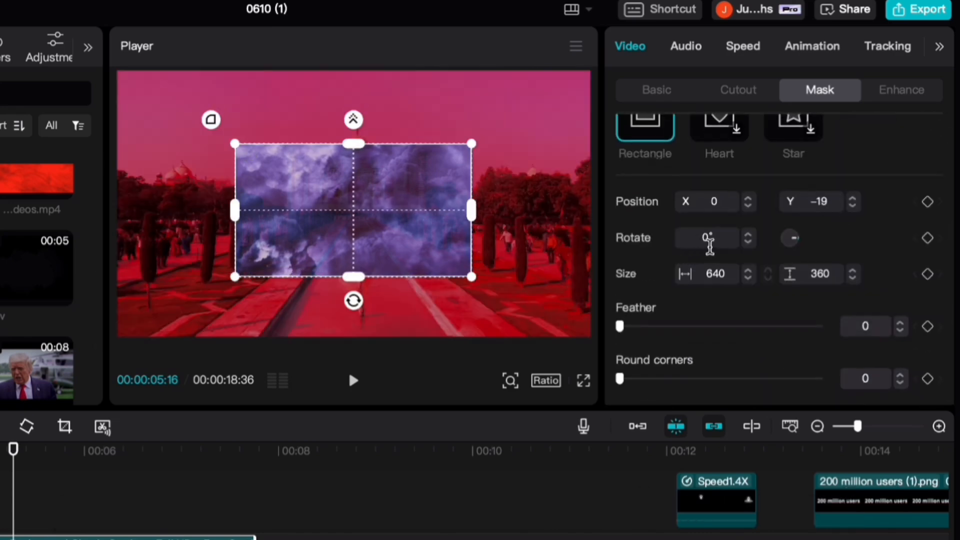
- Resize the cloudy overlay's rectangle mask to a width of 1280 and a height of 449
left_click(715, 274)
type("6")
type("280")
key("Return")
left_click(821, 274)
key("BackSpace")
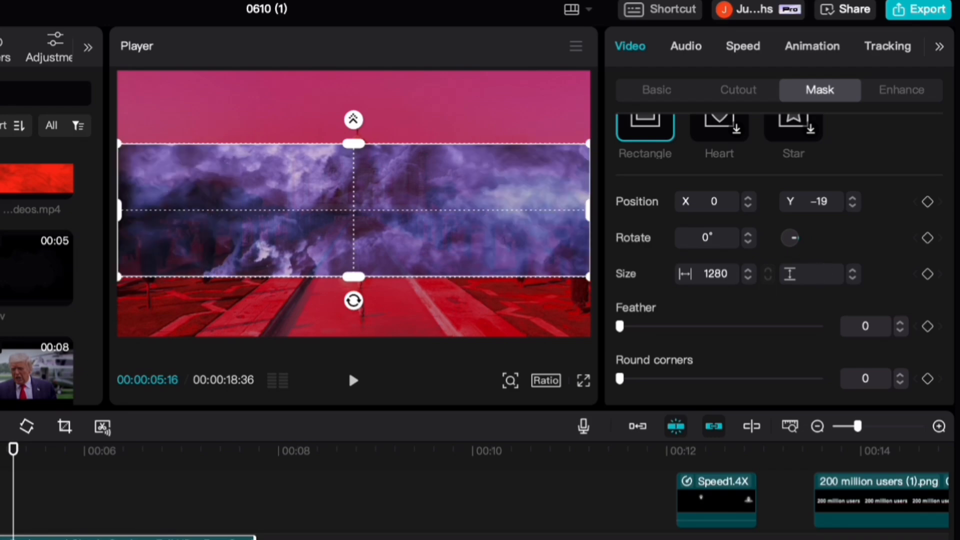
type("449")
key("Return")
- Soften the rectangle mask with feather 5 and round corners 49, and invert it so the clouds cover only the outer area
left_click(900, 322)
left_click(900, 323)
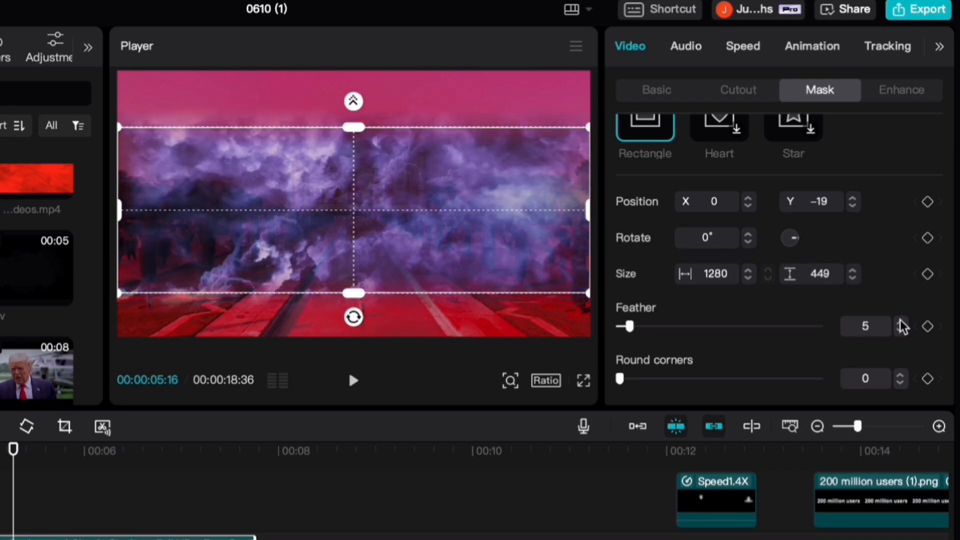
left_click_drag(642, 380, 648, 380)
double_click(842, 379)
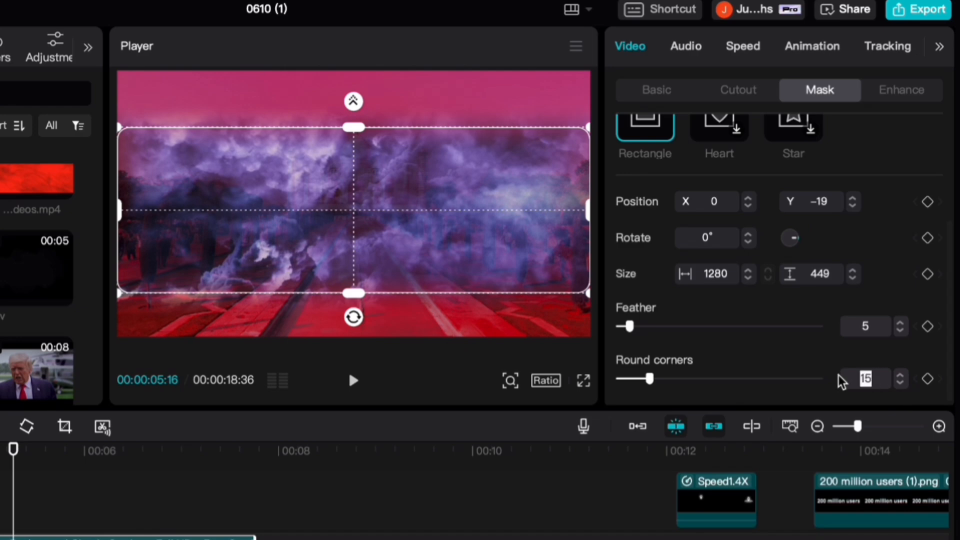
type("49")
key("Return")
scroll(748, 365, "up", 5)
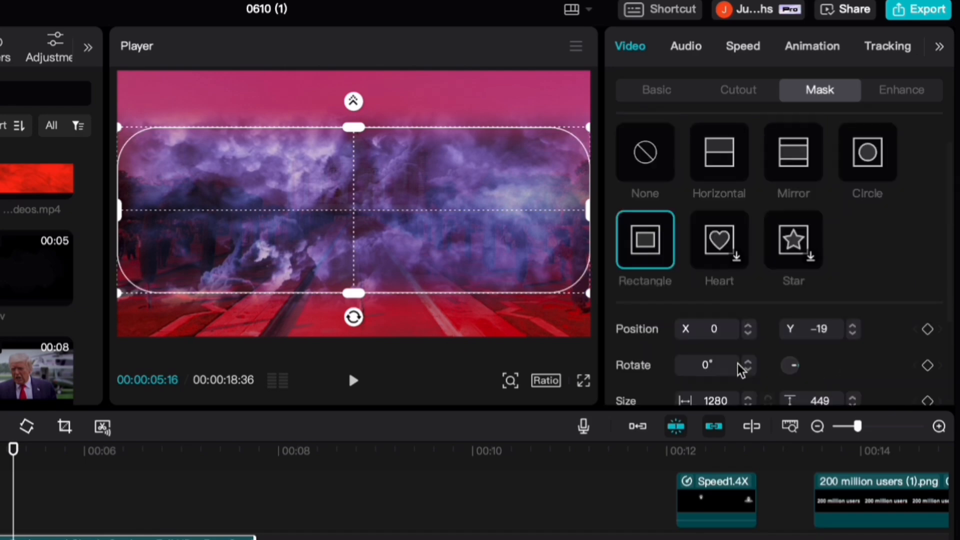
left_click(874, 136)
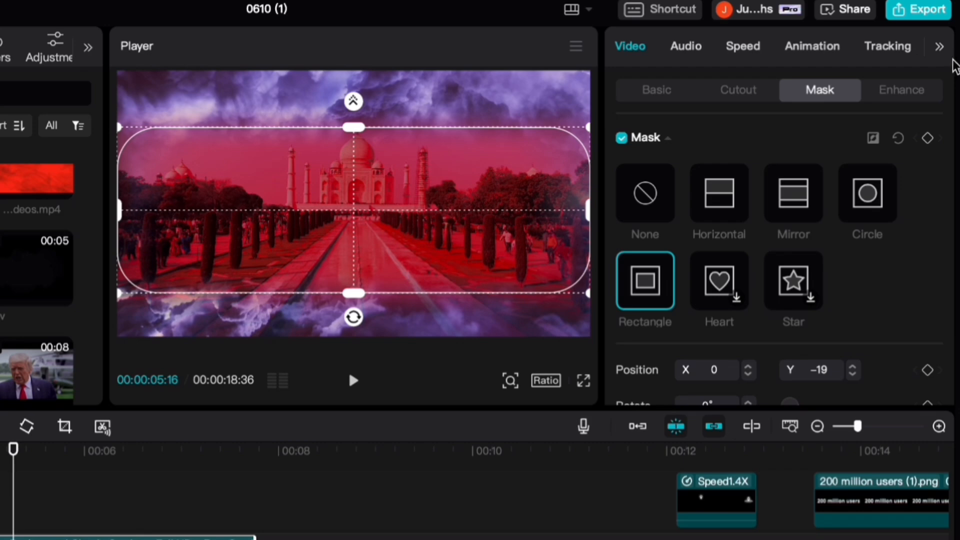
- In the cloudy overlay's basic color adjustment, set the temperature to -29 and shift the hue toward green
left_click(940, 46)
left_click(782, 49)
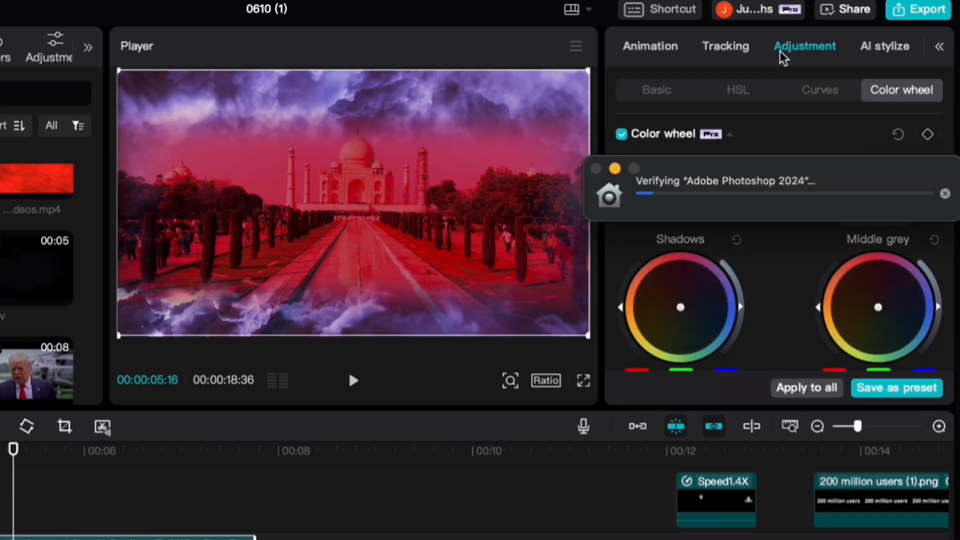
scroll(720, 247, "up", 10)
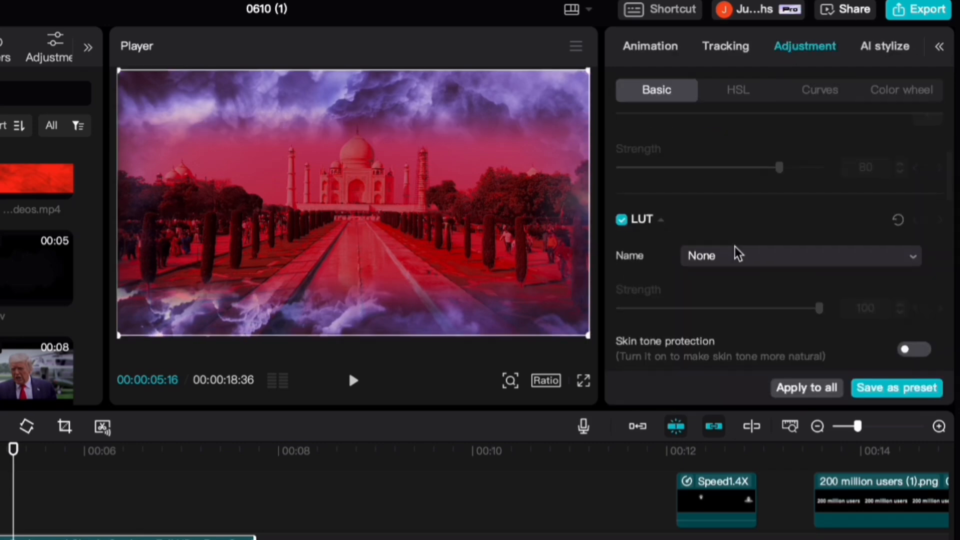
scroll(735, 253, "down", 2)
scroll(715, 249, "down", 2)
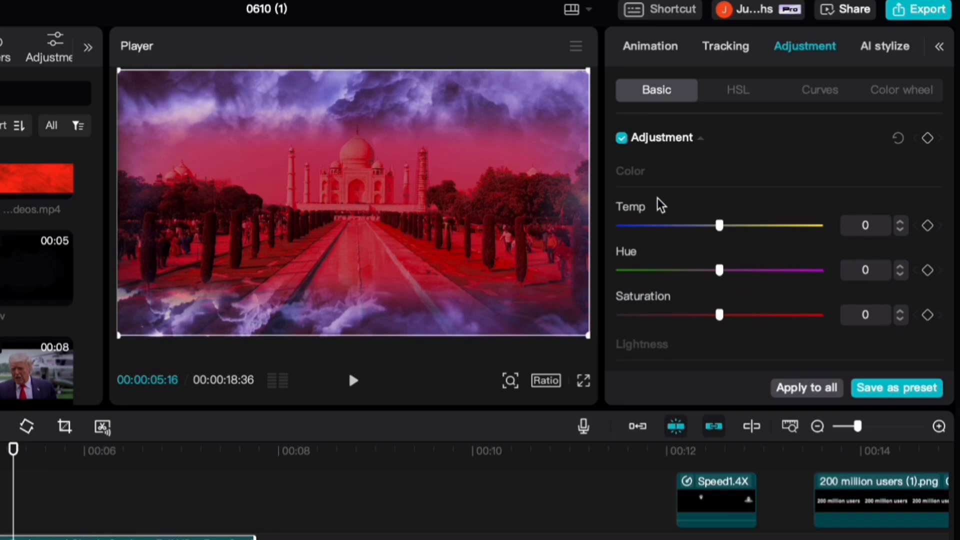
left_click_drag(719, 225, 663, 226)
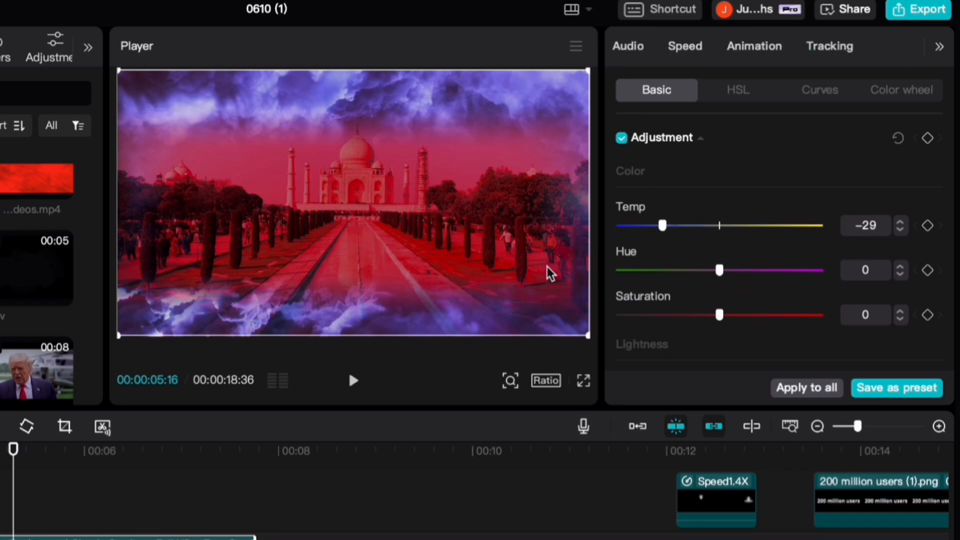
left_click_drag(715, 272, 650, 289)
- In the cloudy overlay's color wheel adjustment, set the Tint wheel's red to -0.45 and green to 0.17
left_click(888, 92)
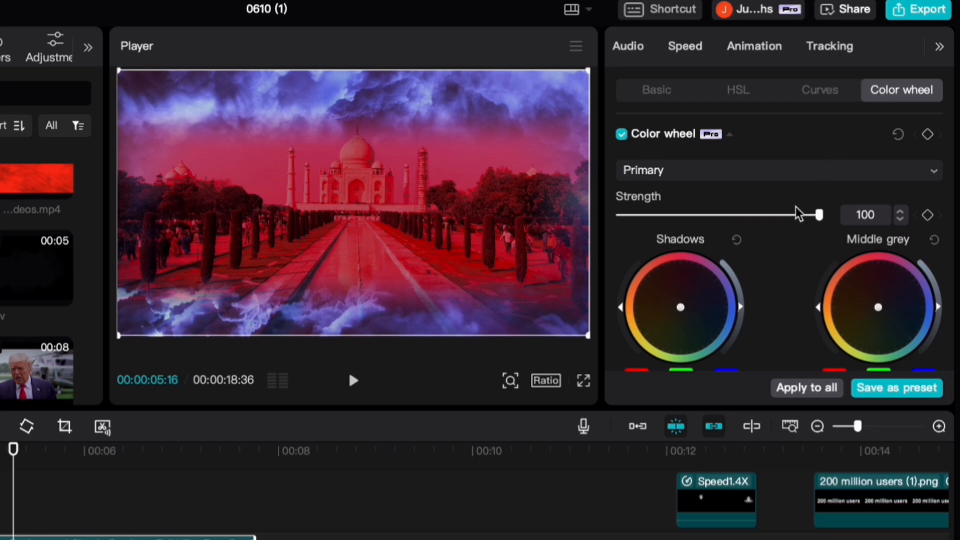
scroll(715, 250, "down", 5)
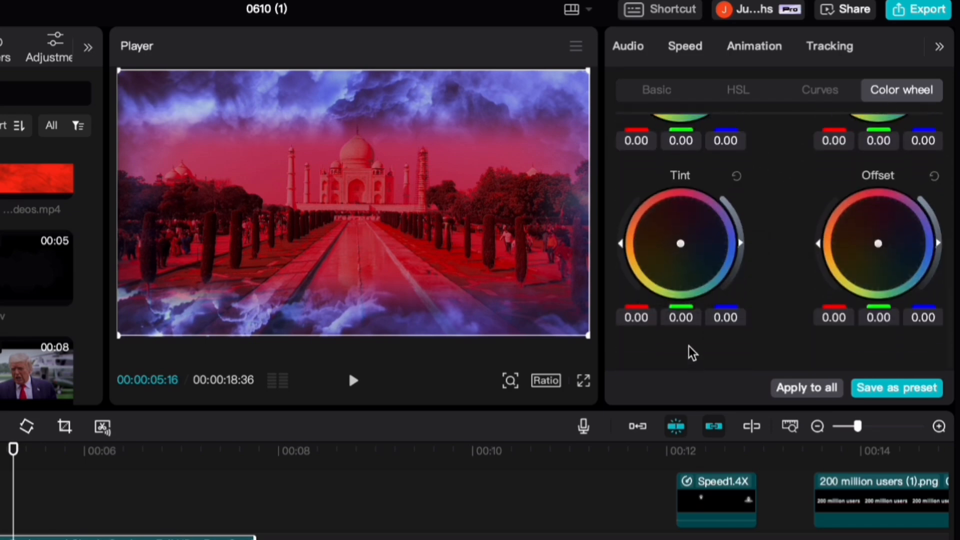
left_click(642, 319)
key("BackSpace")
type("-0.45")
key("Tab")
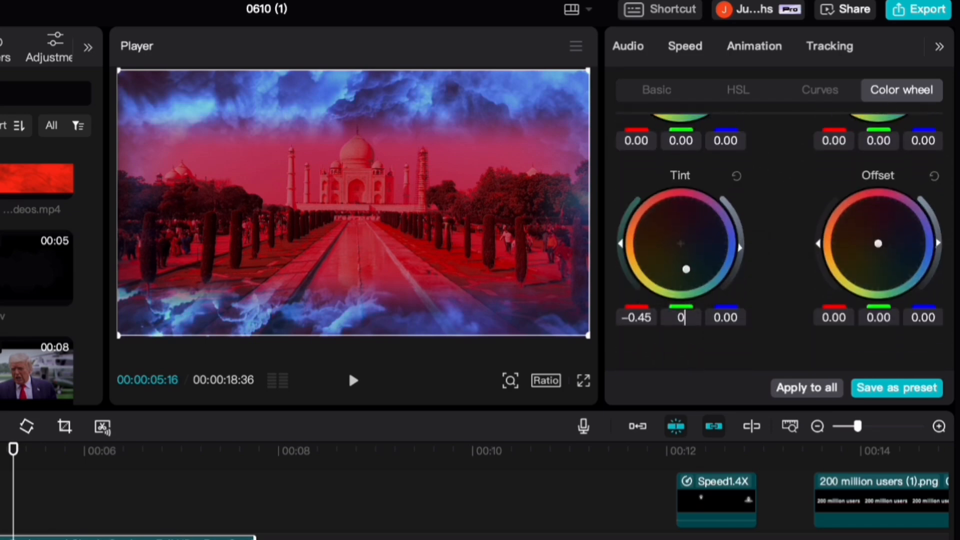
type("0.17")
key("Return")
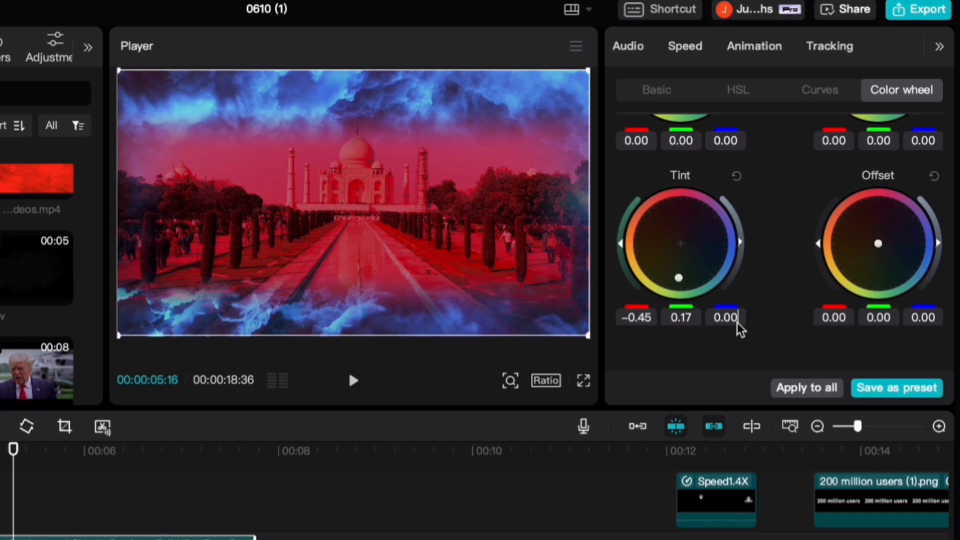
- Lower the Tint wheel's blue to a negative value to shift the clouds from blue to teal
key("BackSpace")
key("BackSpace")
key("BackSpace")
key("BackSpace")
type("-0.")
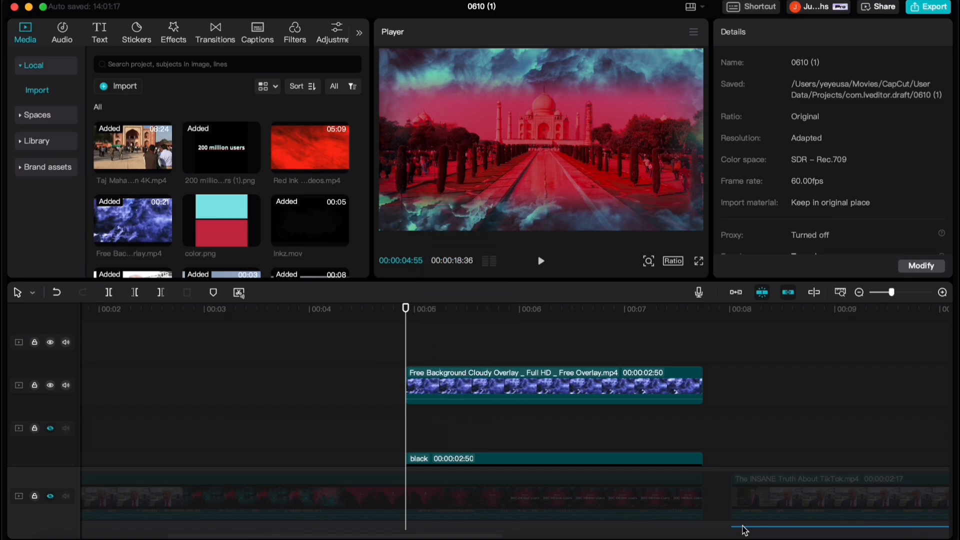
- Place Inkz.mov on a track between the cloudy overlay and the black clip, trim it to 00:00:02:50, and unhide its track
mouse_move(284, 211)
left_click_drag(284, 211, 413, 423)
left_click_drag(414, 363, 417, 368)
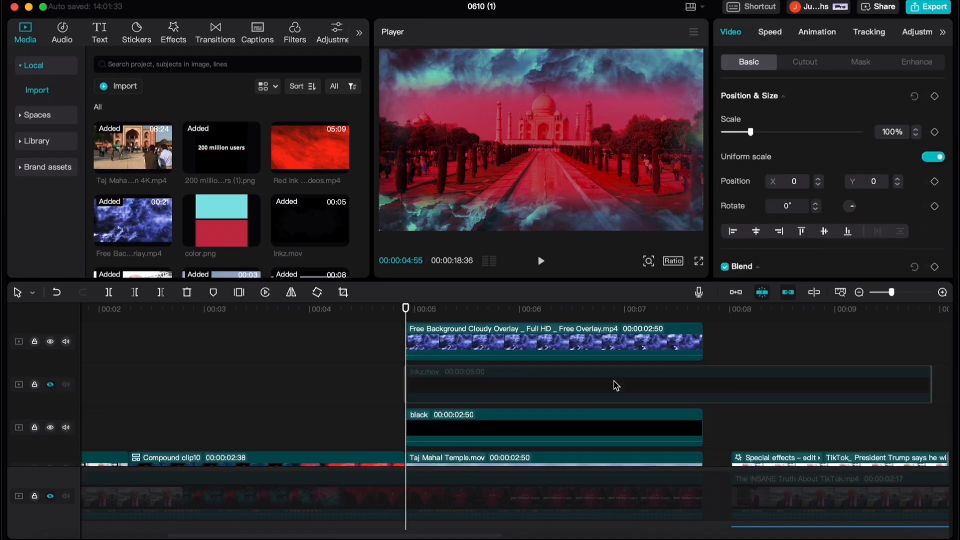
left_click(50, 386)
- Reduce the opacity of the Inkz.mov clip to 75%
scroll(842, 205, "down", 5)
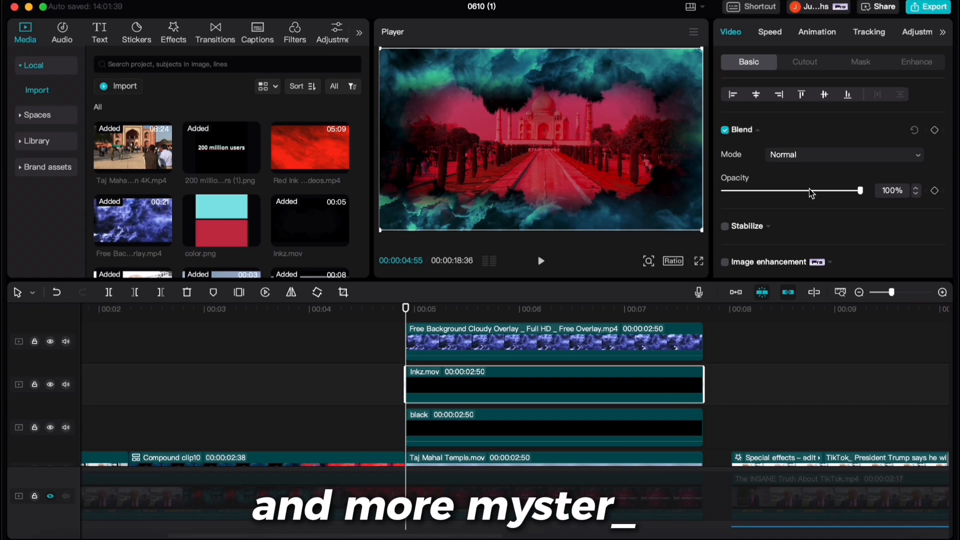
left_click(835, 191)
left_click_drag(835, 194, 829, 196)
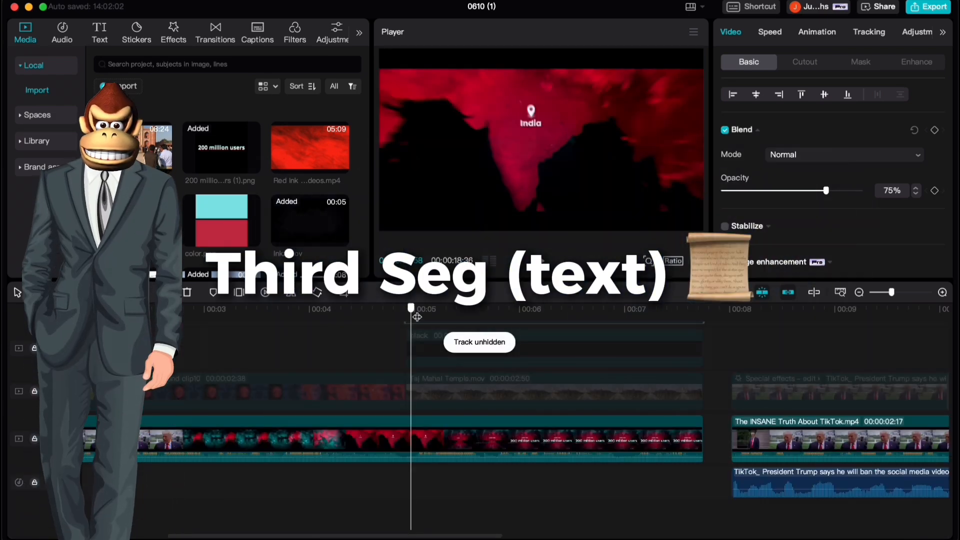
- Move the playhead to 00:00:06:13 and examine the "200 million users" title in the reference video
left_click_drag(415, 311, 543, 315)
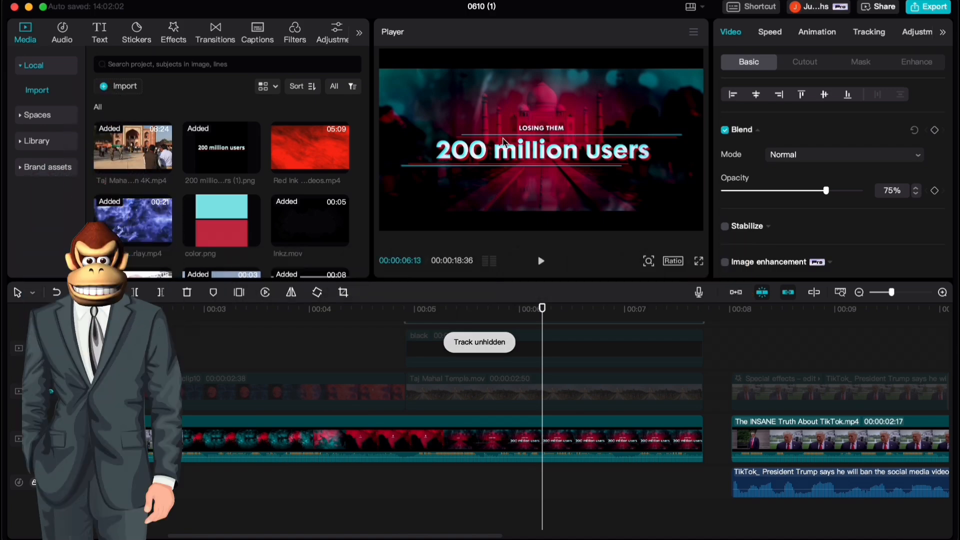
scroll(523, 362, "up", 2)
scroll(526, 364, "up", 2)
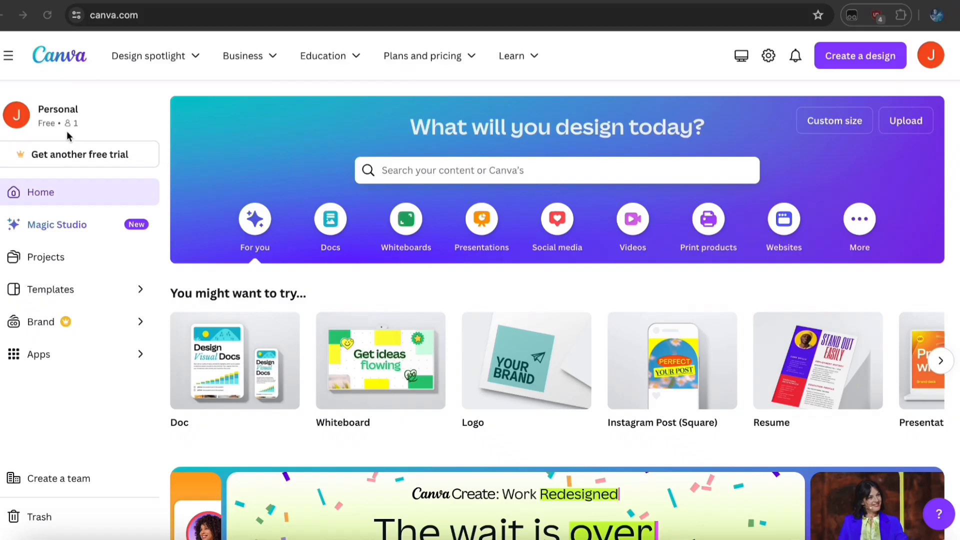
- Switch to Canva, create a new Logo design, and set the page background to black
left_click(839, 63)
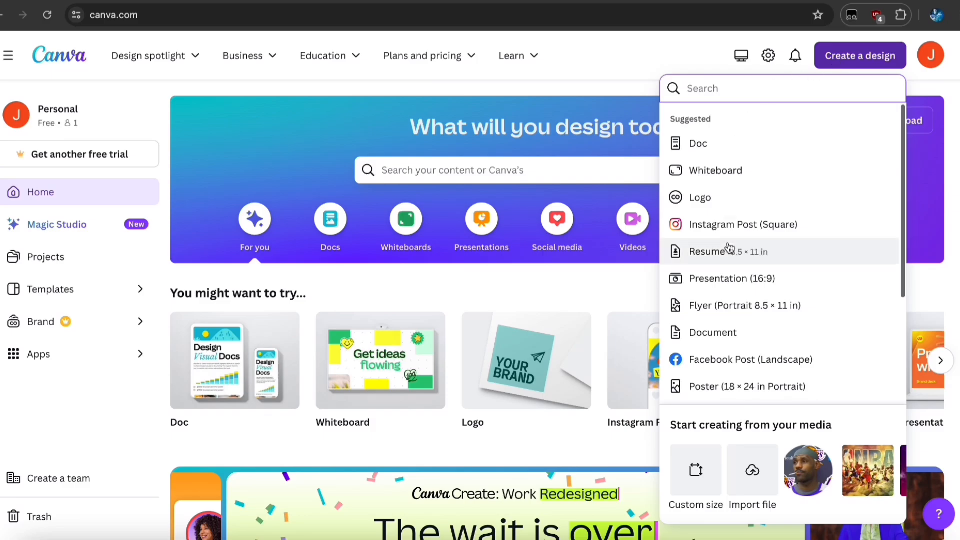
left_click(725, 202)
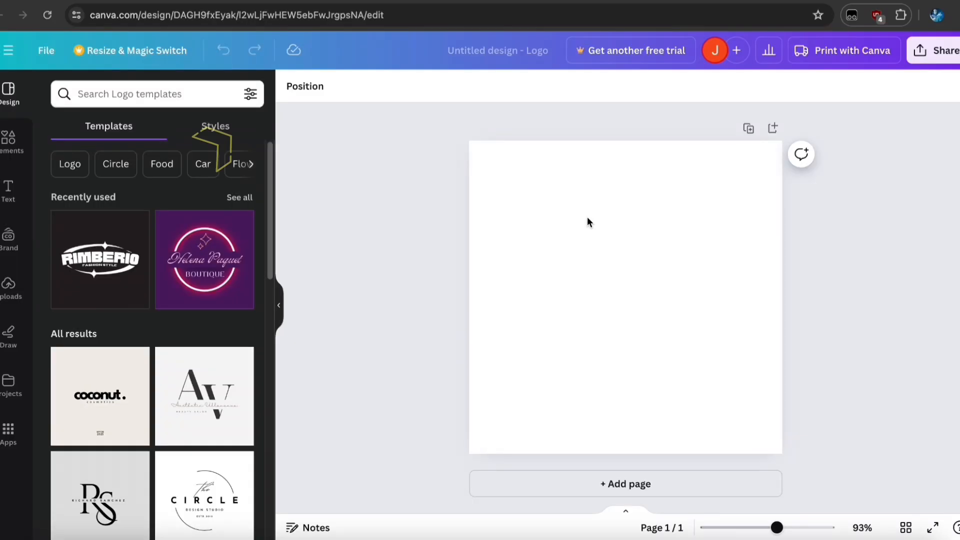
left_click(587, 217)
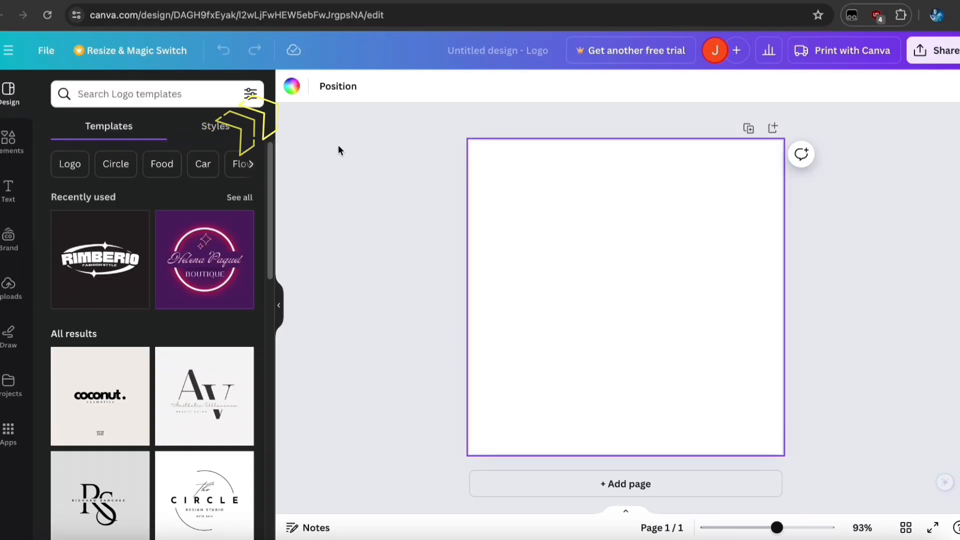
left_click(291, 86)
left_click(58, 373)
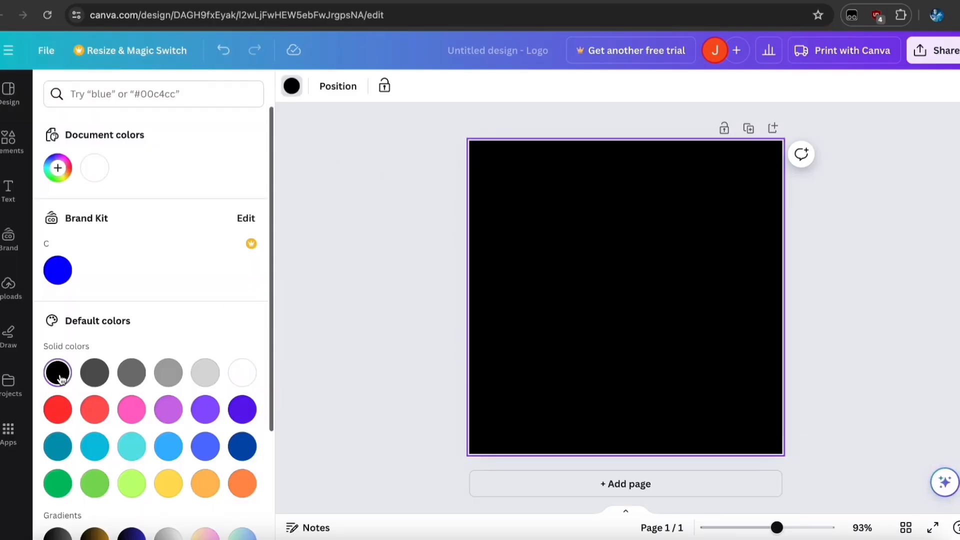
left_click(327, 319)
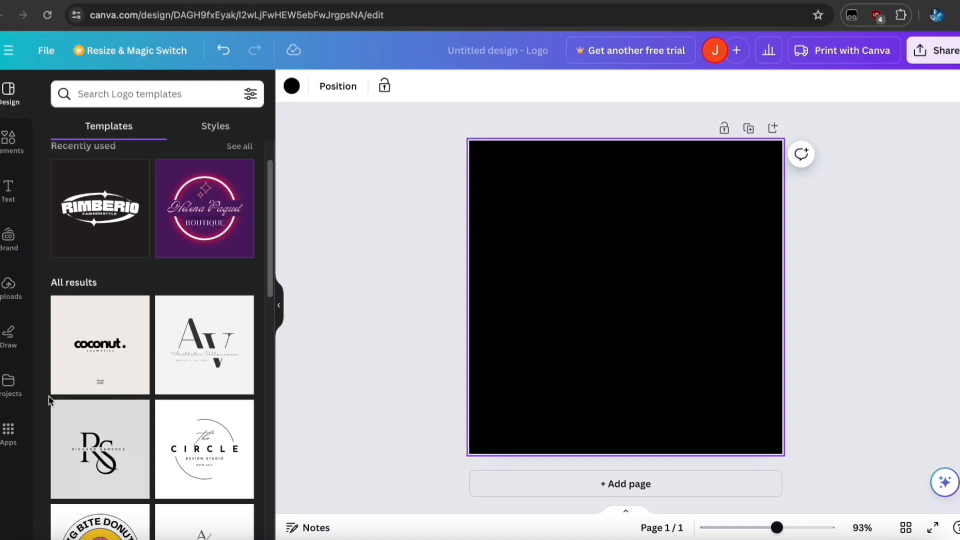
- Add a heading to the black page reading "200 million users"
left_click(8, 189)
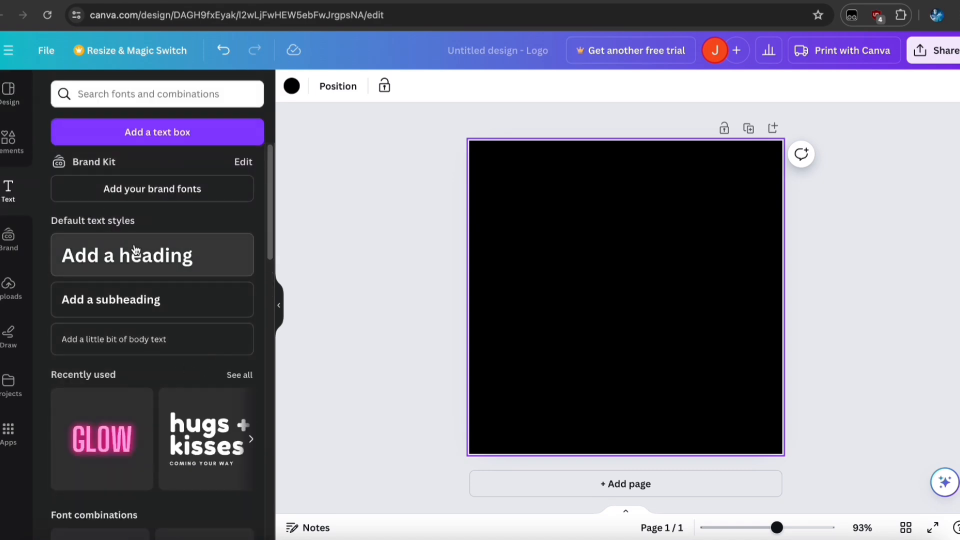
left_click(189, 255)
key("BackSpace")
type("200 m")
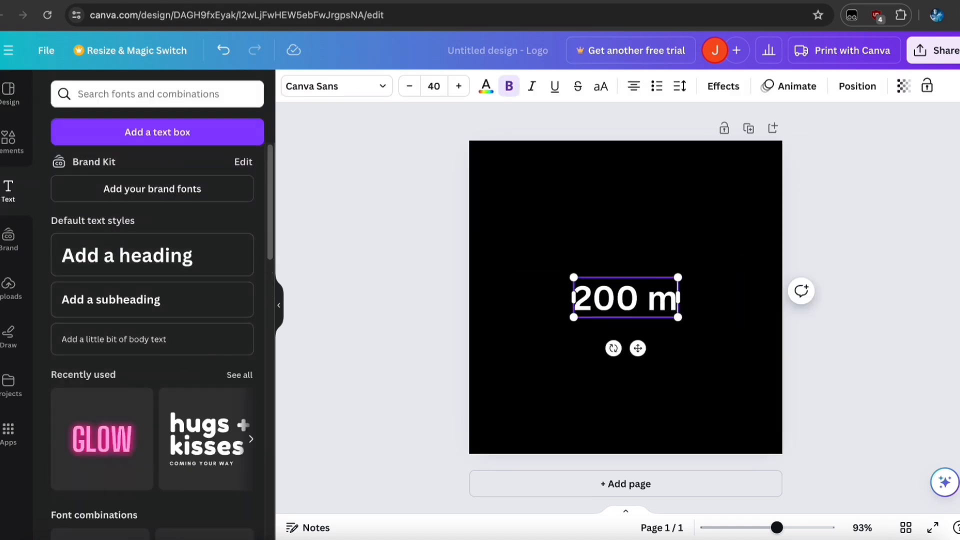
type("illion users")
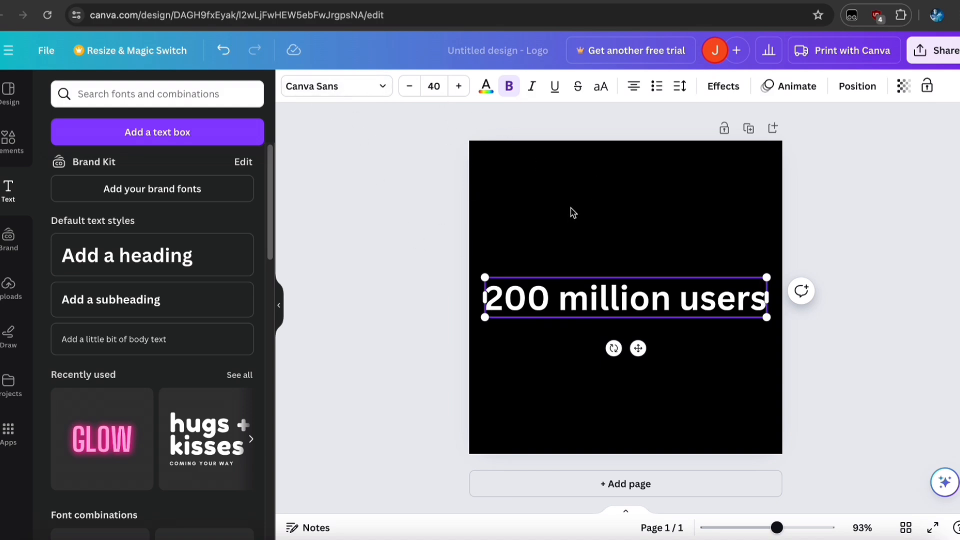
- Apply the Glitch text effect to the heading and choose its cyan and red color pair
left_click(719, 87)
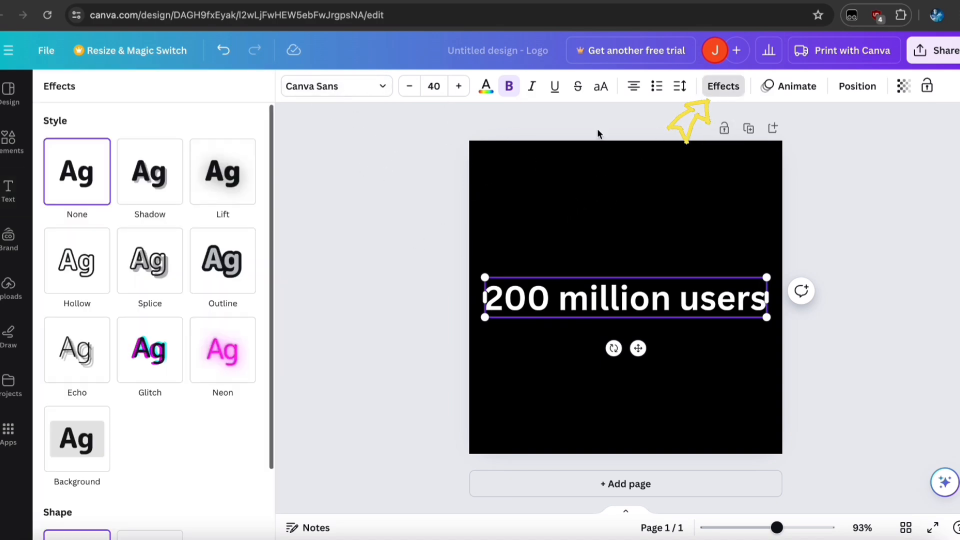
left_click(149, 350)
scroll(145, 280, "down", 4)
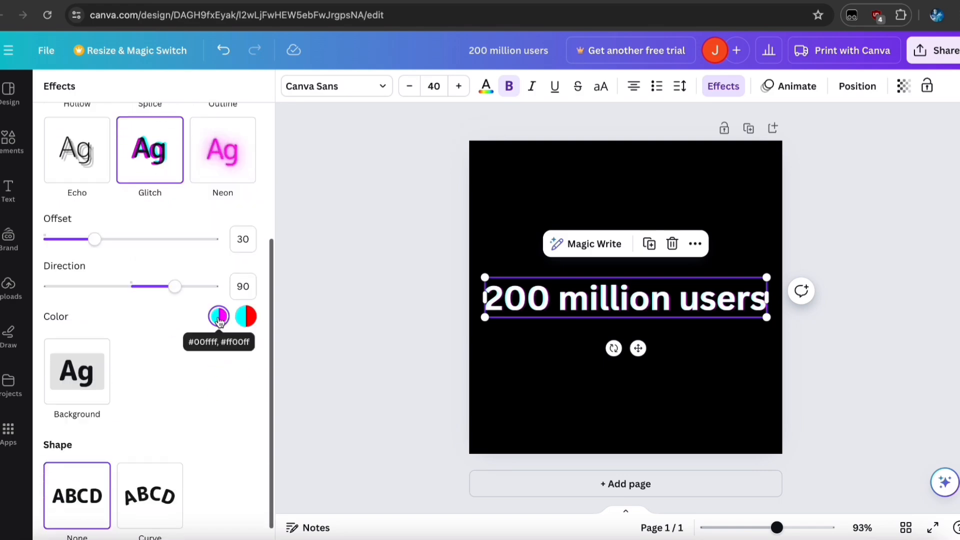
left_click(245, 323)
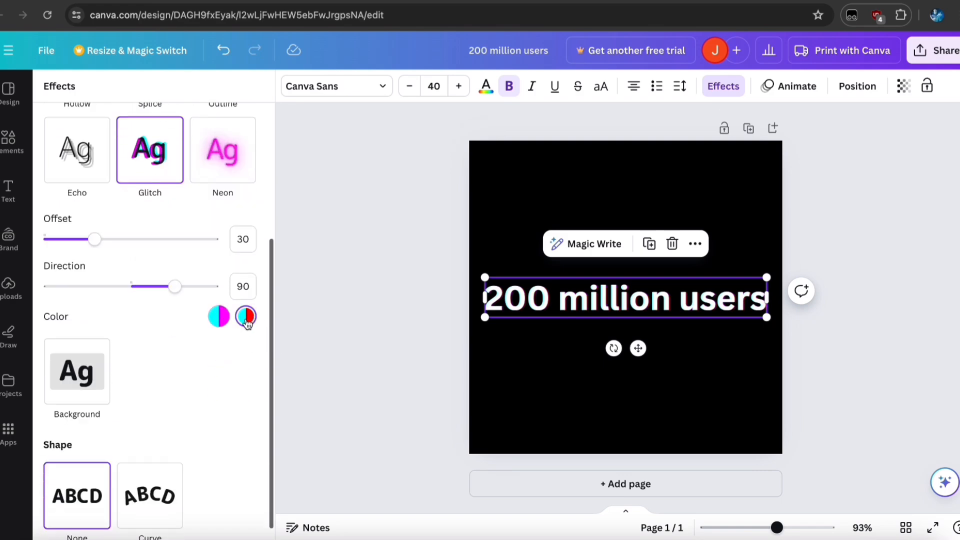
- Set the heading's glitch offset to 72 and its direction to 149
scroll(521, 354, "up", 5)
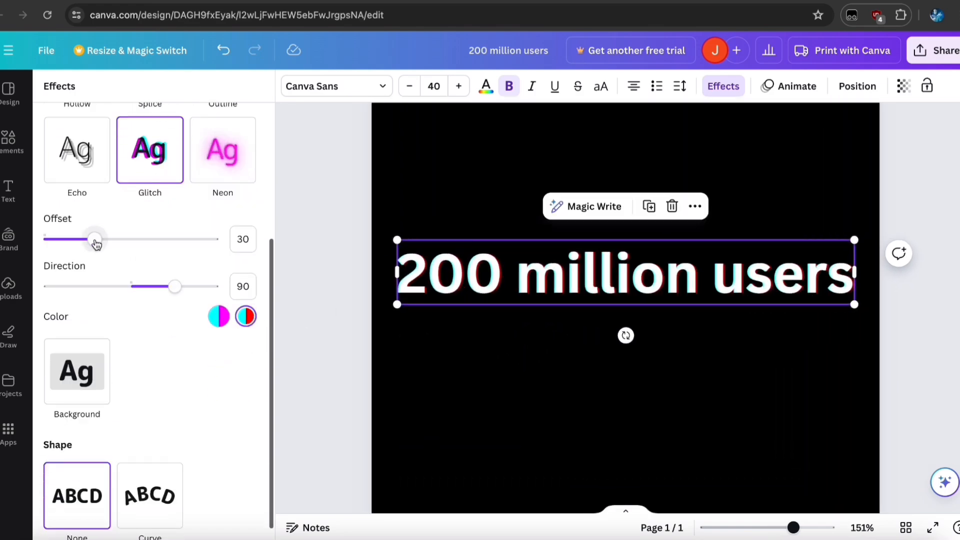
left_click_drag(95, 240, 172, 240)
left_click_drag(175, 286, 204, 287)
- Download the finished "200 million users" design as a PNG image
scroll(550, 289, "down", 6)
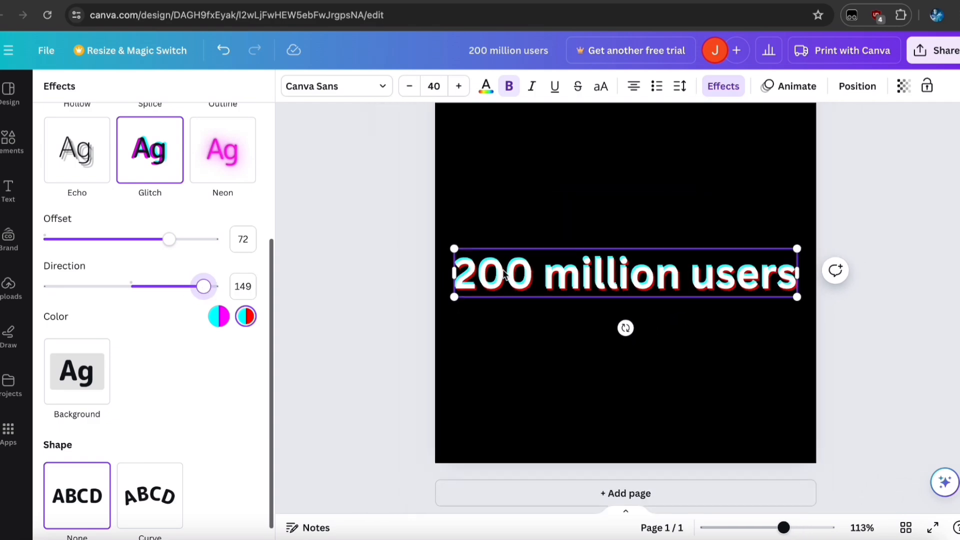
left_click(35, 52)
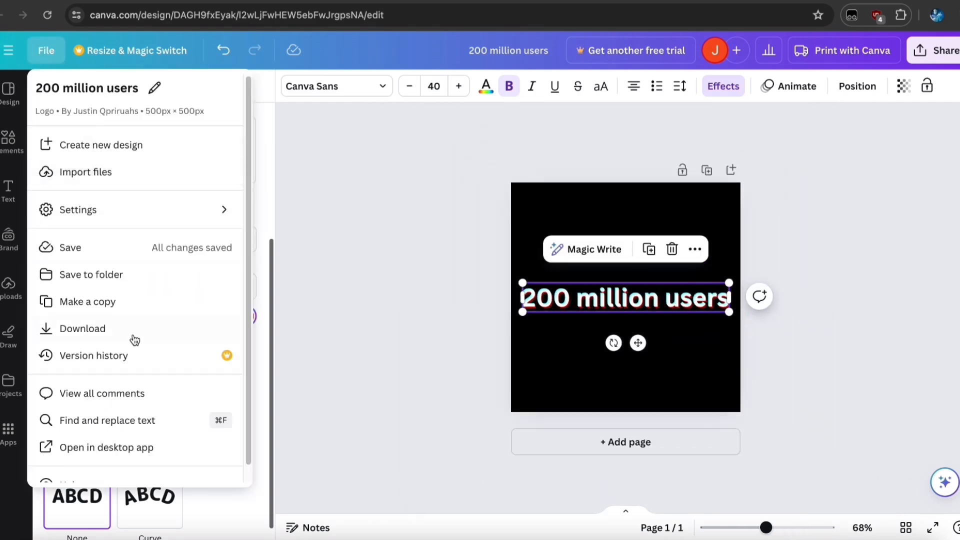
left_click(353, 329)
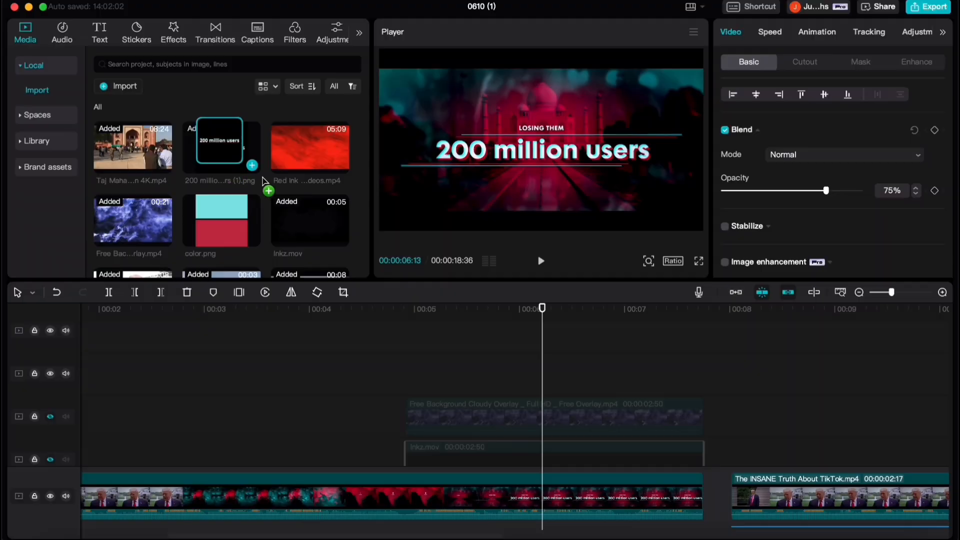
- Switch to CapCut, place 200 million users (1).png on a track above the cloudy overlay, and trim it to 00:00:02:50
left_click_drag(222, 150, 412, 362)
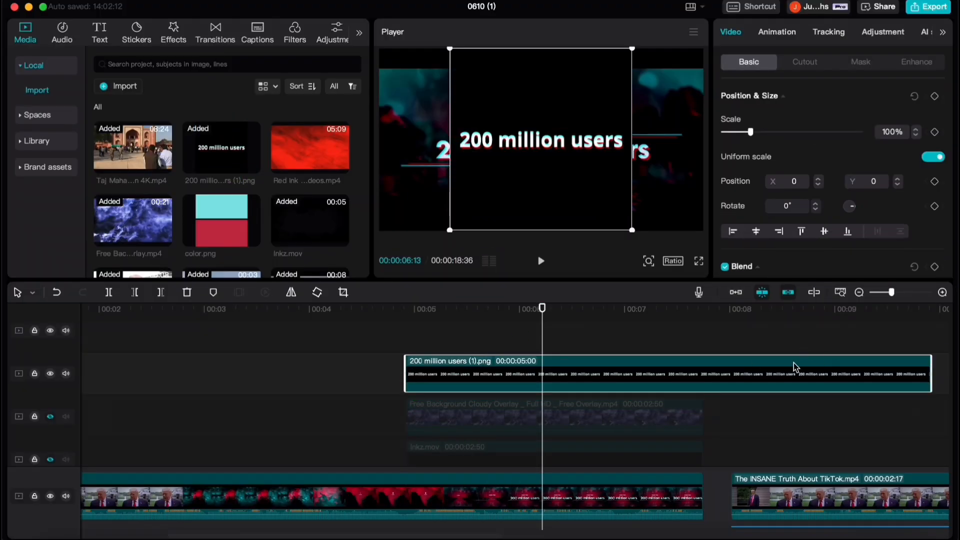
scroll(796, 368, "right", 3)
left_click_drag(795, 373, 567, 374)
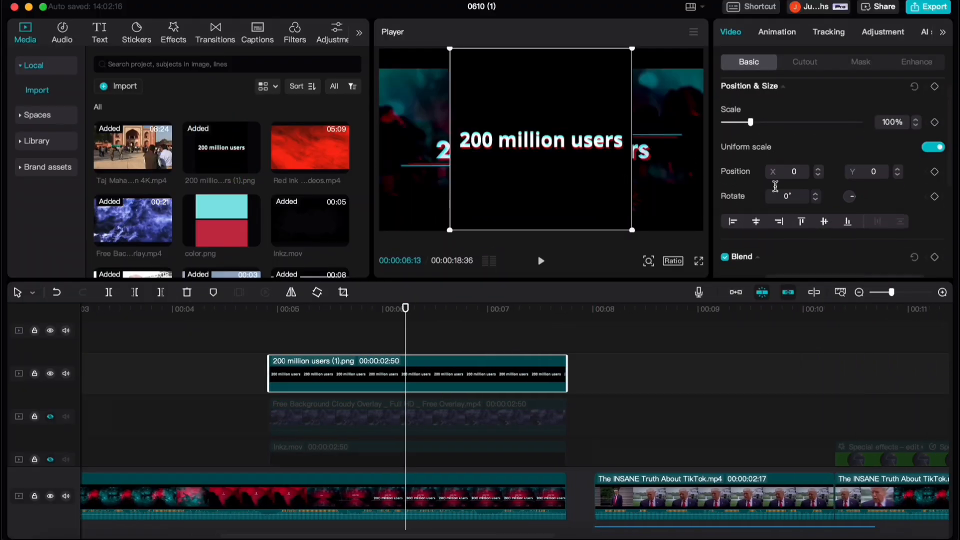
- Set the text image's blend mode to Screen and move it down to Y -104 over the reference title
left_click(806, 163)
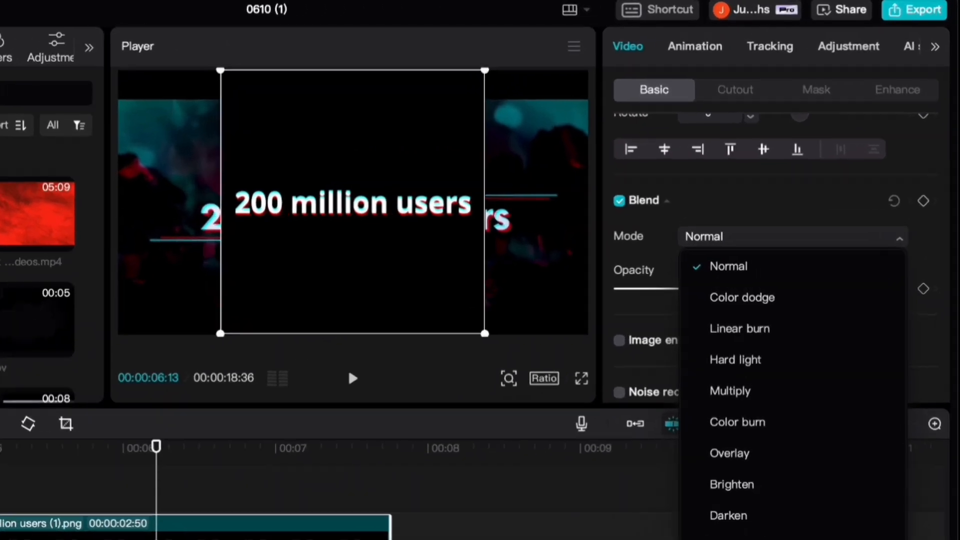
left_click(728, 539)
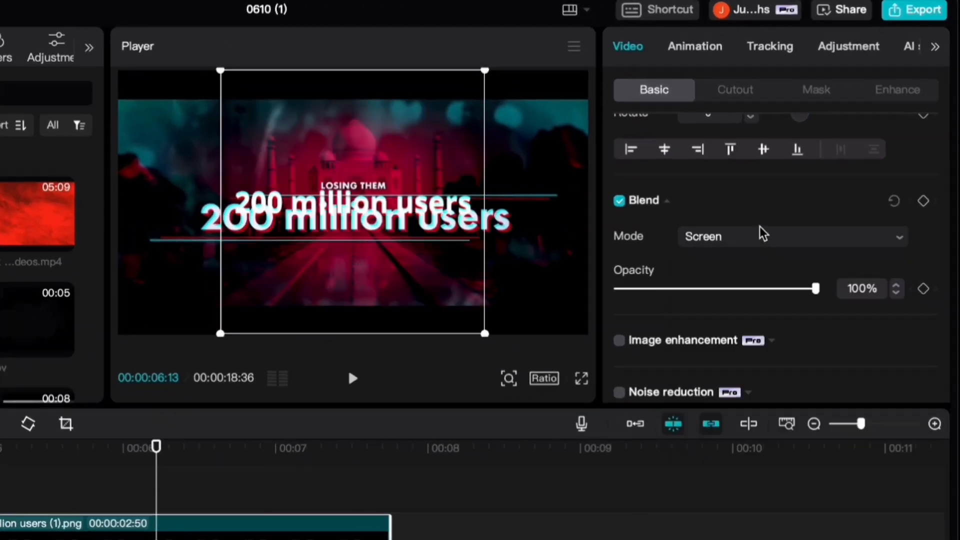
left_click_drag(319, 203, 319, 217)
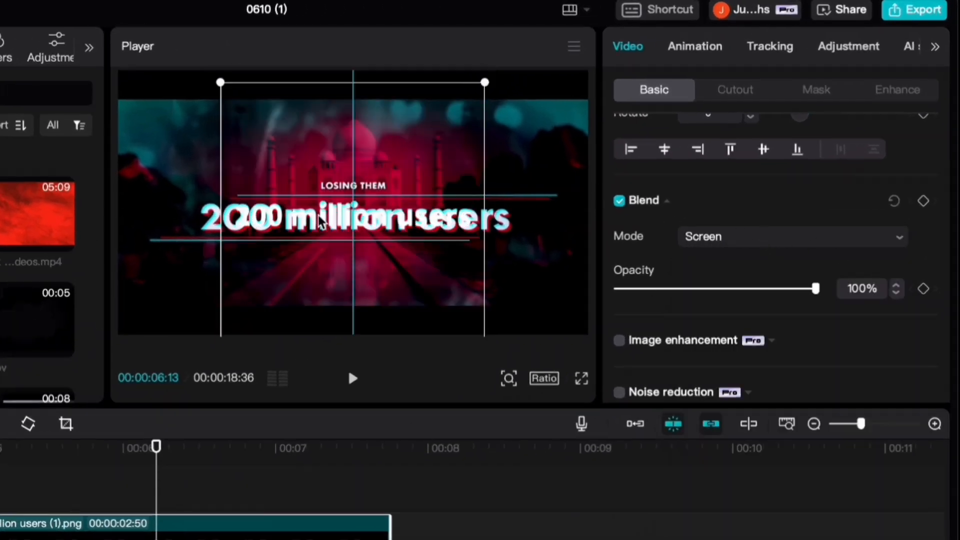
- Turn off uniform scale, stretch the text image to 141% width and 120% height, and position it at about X 40, Y -117
scroll(256, 235, "up", 2)
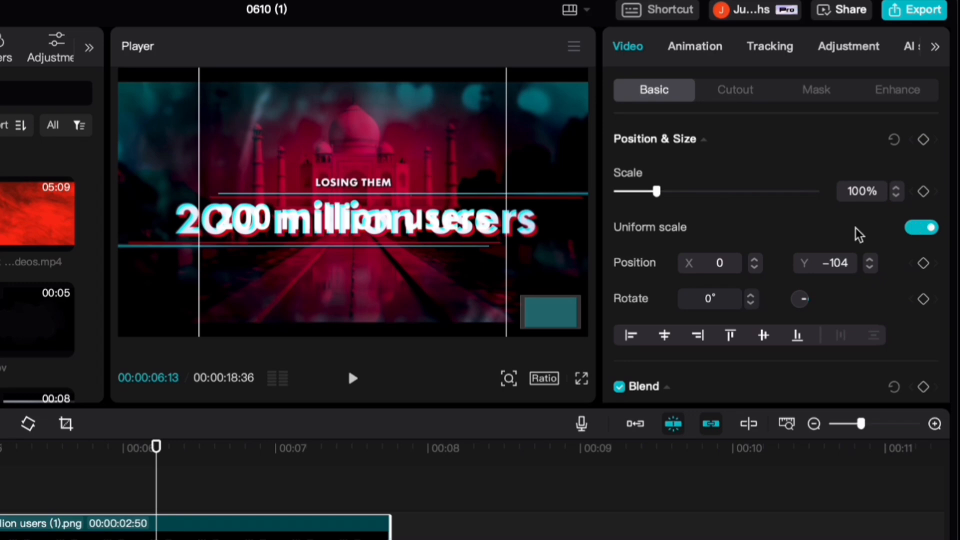
left_click(922, 228)
mouse_move(388, 234)
left_mouse_down()
mouse_move(386, 263)
mouse_move(388, 235)
mouse_move(384, 244)
left_mouse_up()
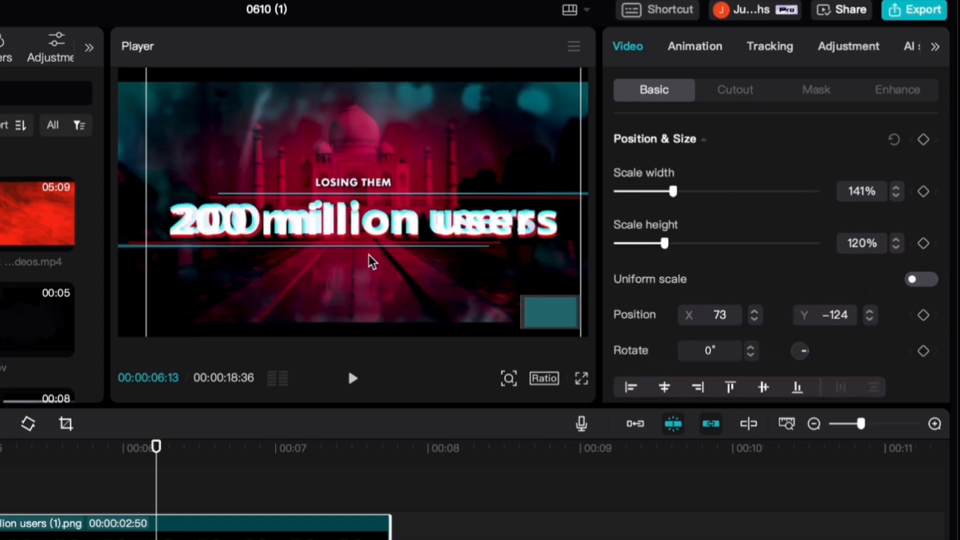
left_click_drag(369, 255, 366, 252)
scroll(345, 262, "down", 3)
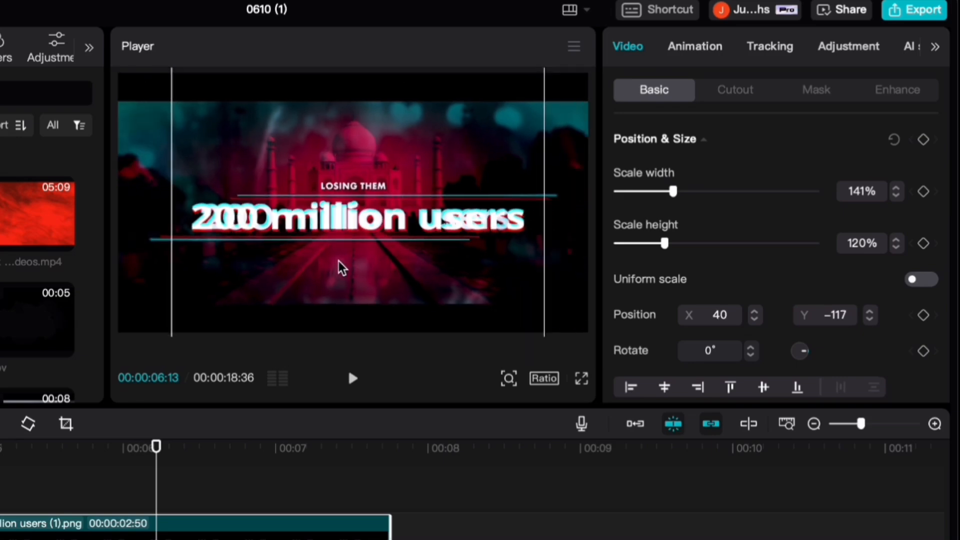
- Hide the text image's track and play the reference title's entrance to study its sliding animation
left_click(1, 525)
left_click(1, 471)
key("space")
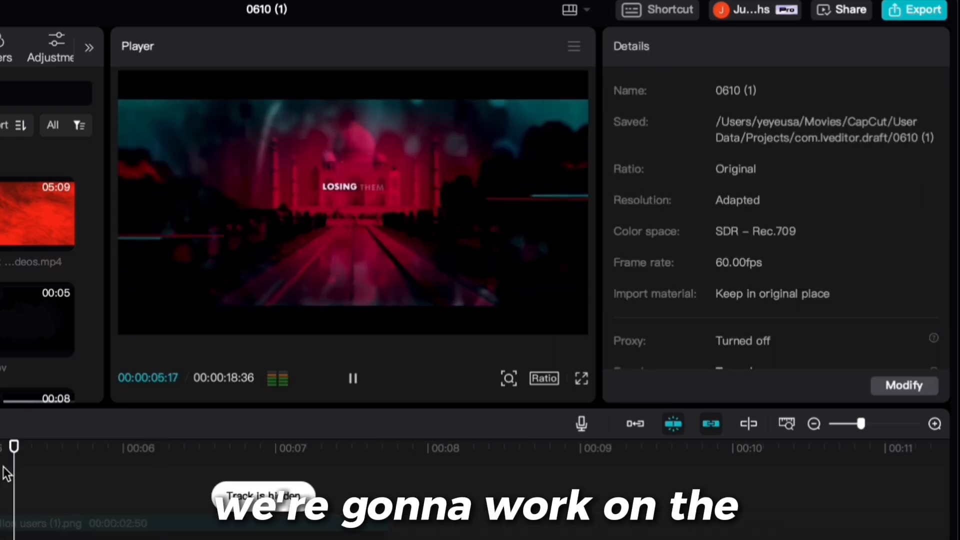
key("space")
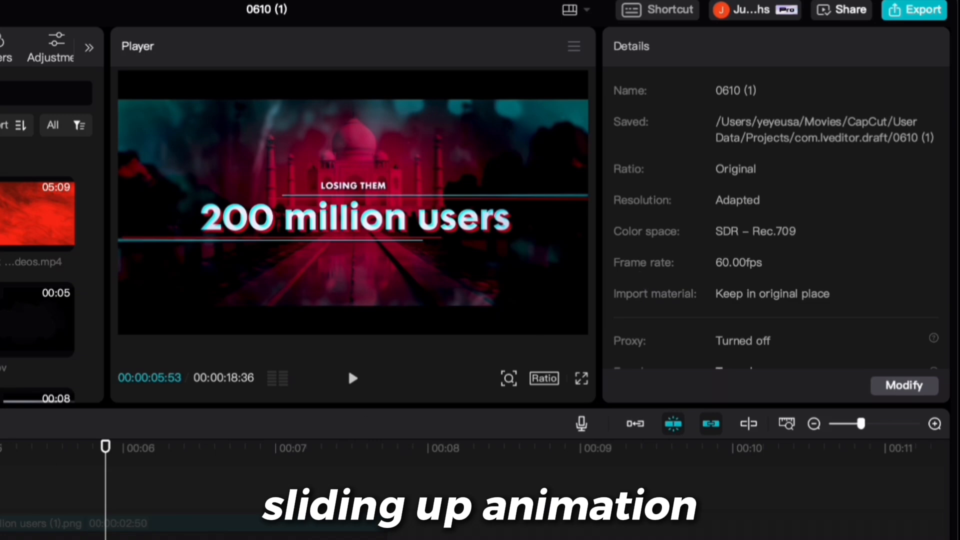
- Add position and opacity keyframes to the 200 million users text image at 00:00:05:49
key("Left")
key("Left")
key("Left")
key("Left")
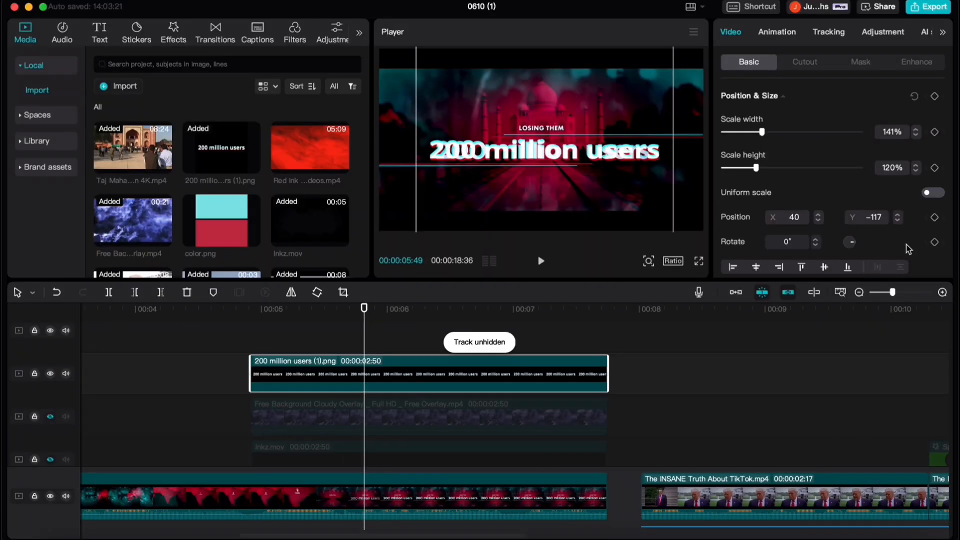
left_click(934, 217)
scroll(860, 220, "down", 4)
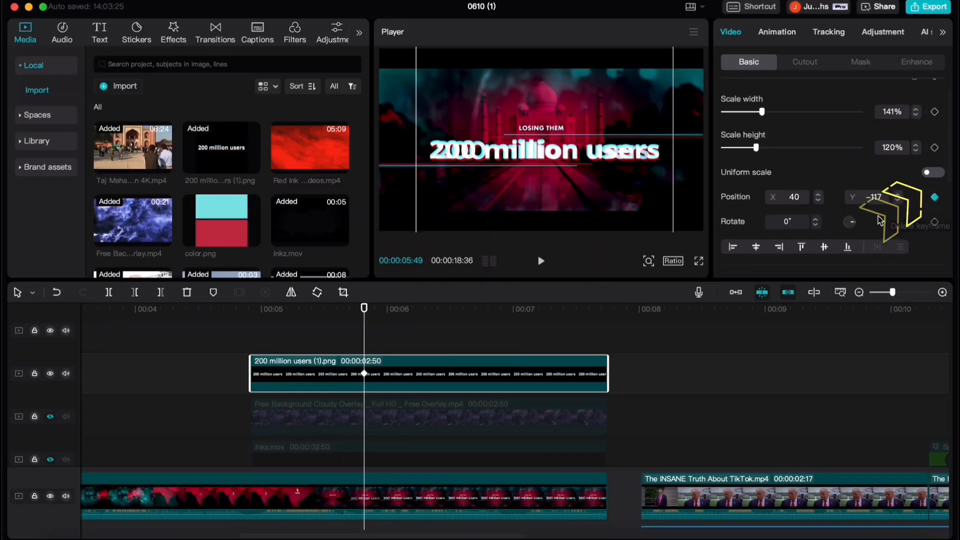
scroll(859, 121, "down", 1)
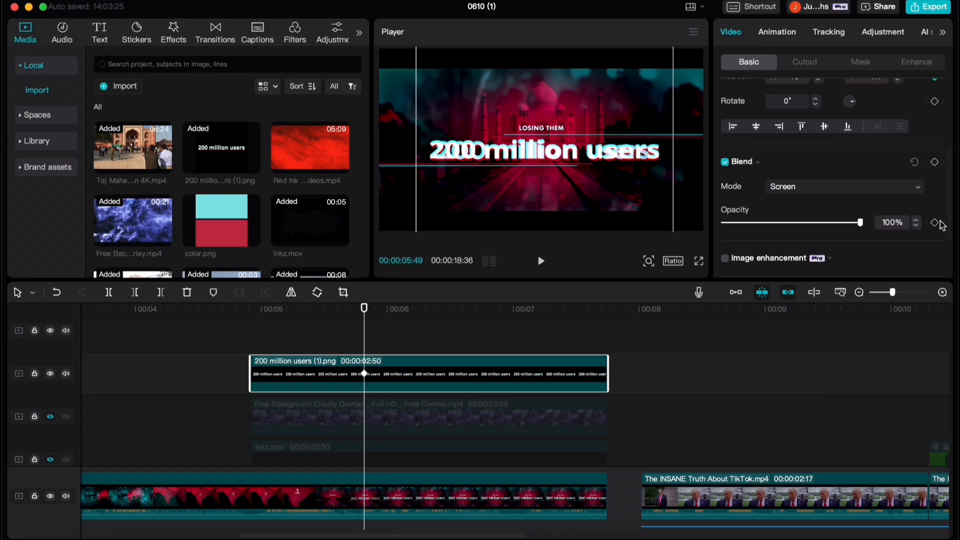
- At 00:00:05:30, move the text image lower in the frame and set its opacity to 0%, and preview the entrance
key("Down")
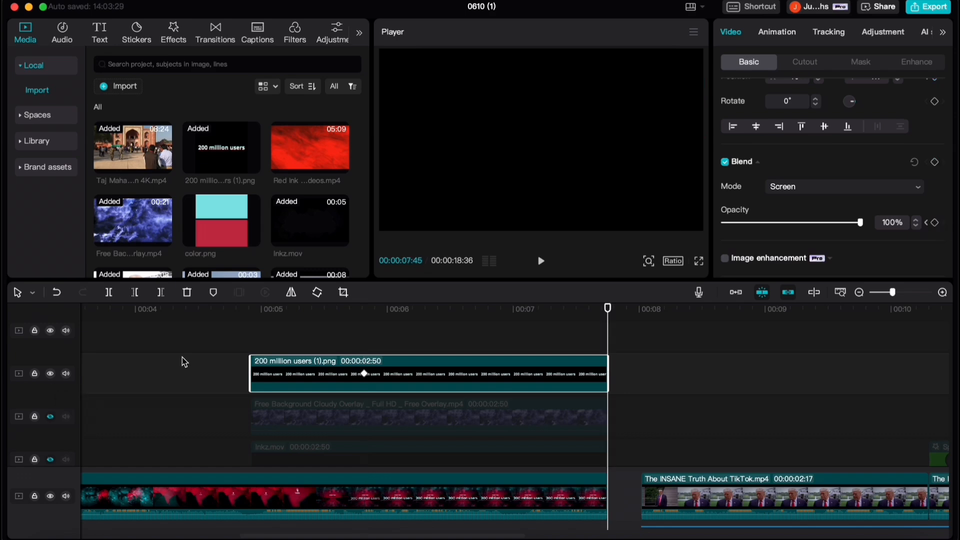
left_click(348, 343)
left_click(325, 371)
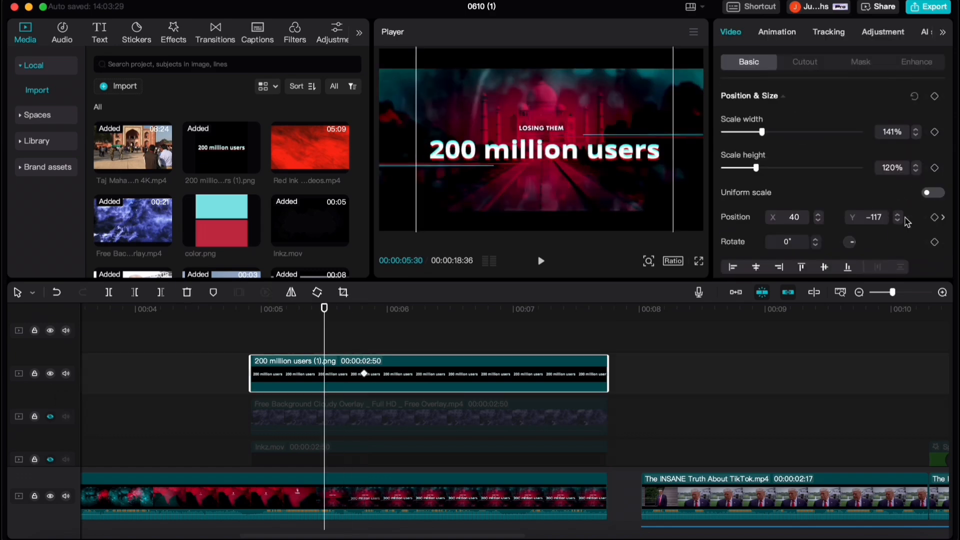
scroll(955, 248, "down", 1)
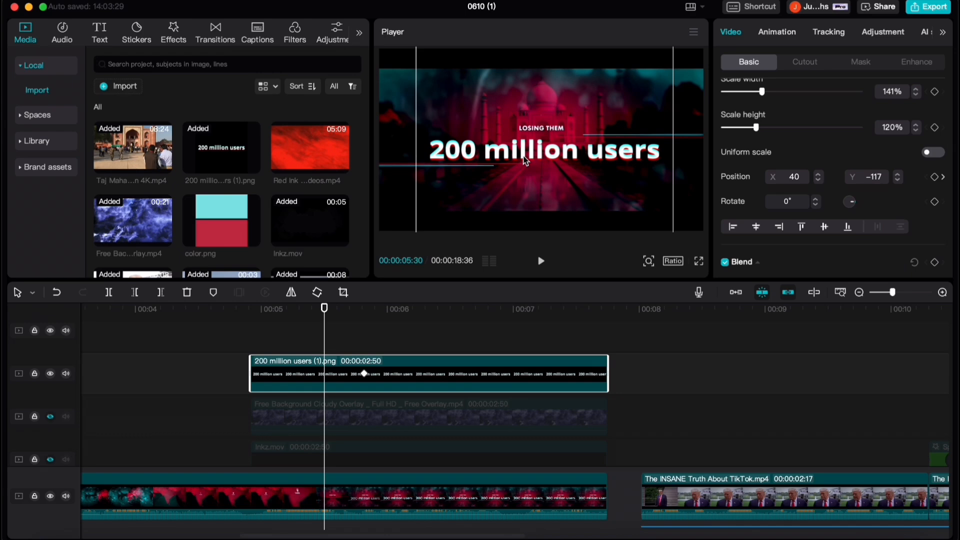
left_click_drag(526, 161, 523, 177)
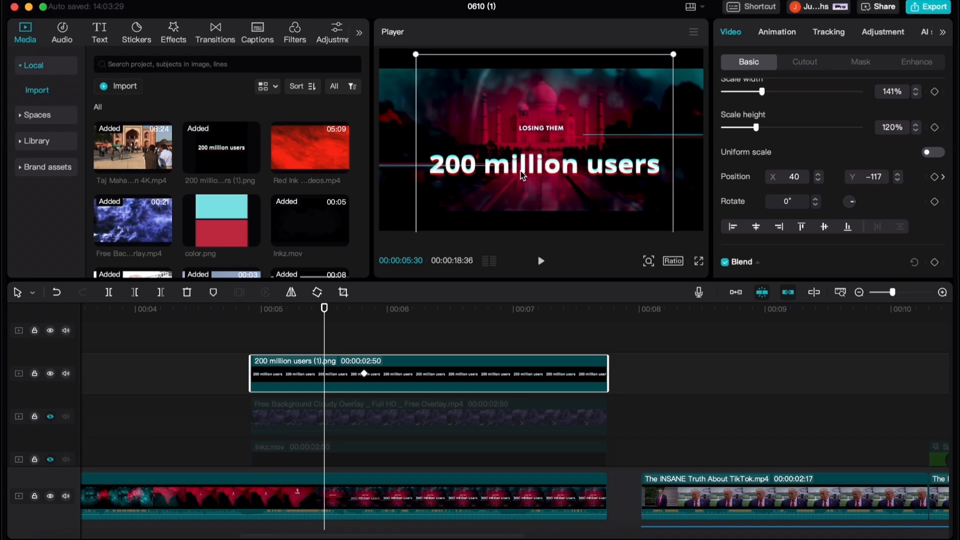
left_click_drag(860, 215, 668, 232)
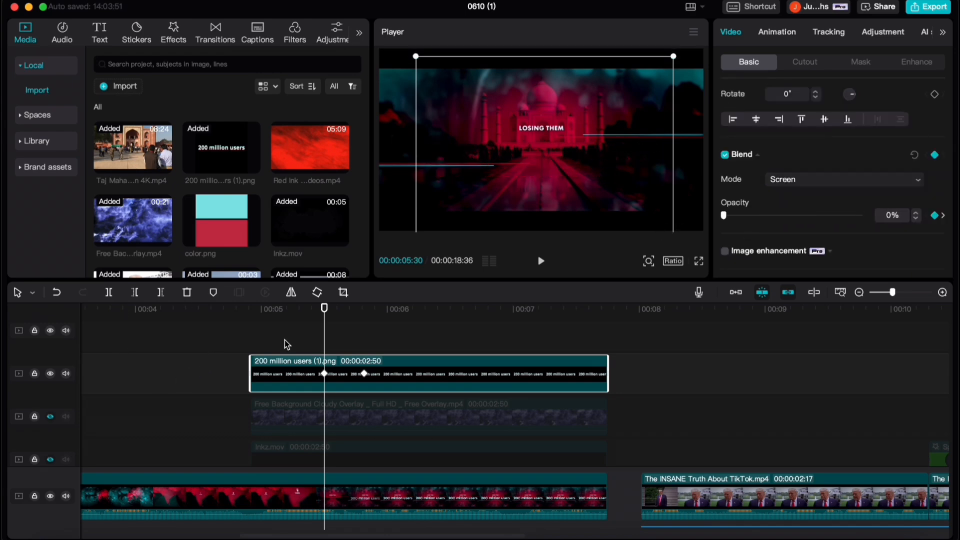
left_click(287, 344)
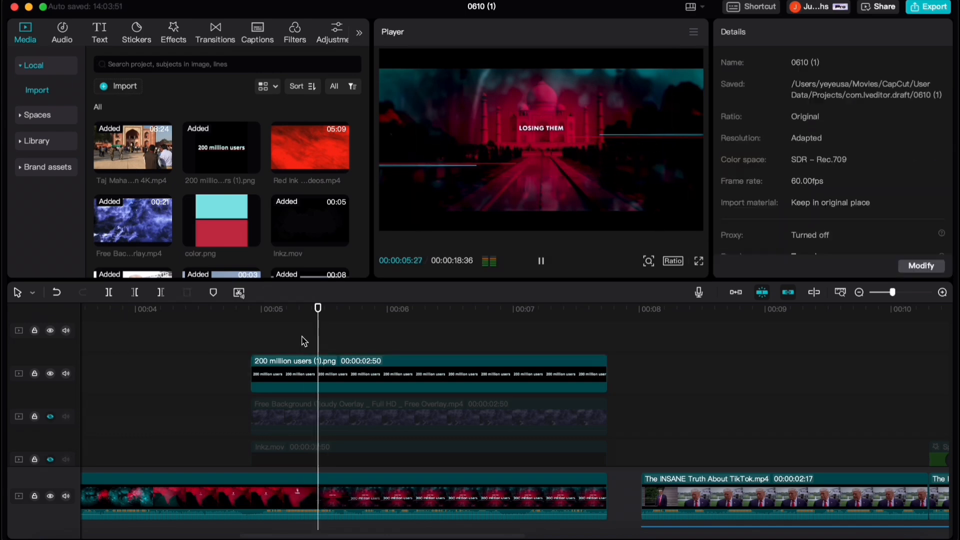
key("space")
key("space")
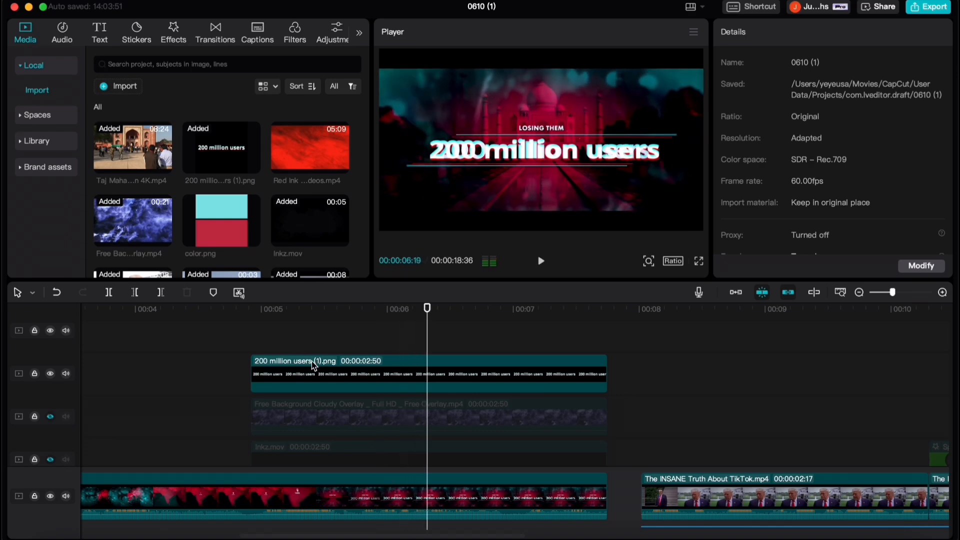
- Show the text image's keyframe animation and apply the Ease Out 2 graph to its Y position curve
left_click(325, 365)
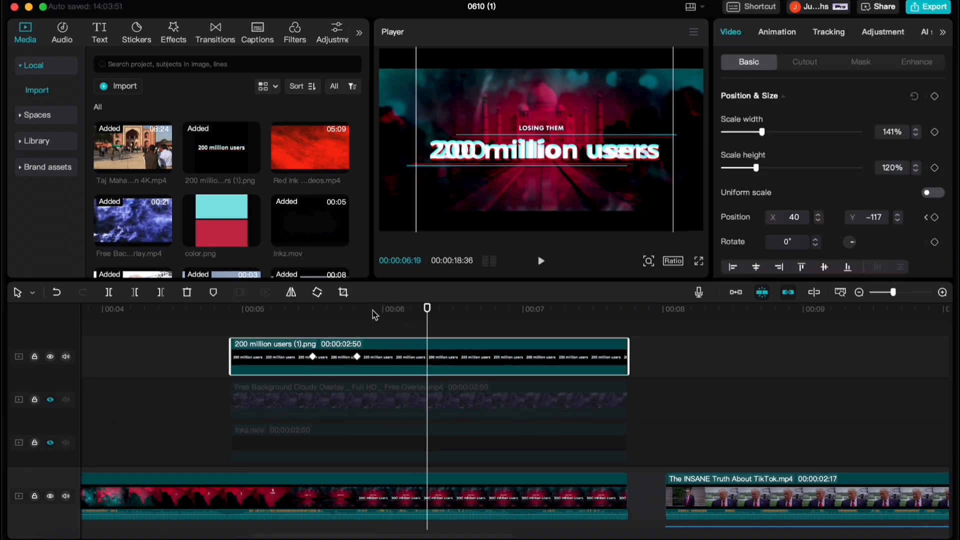
right_click(390, 358)
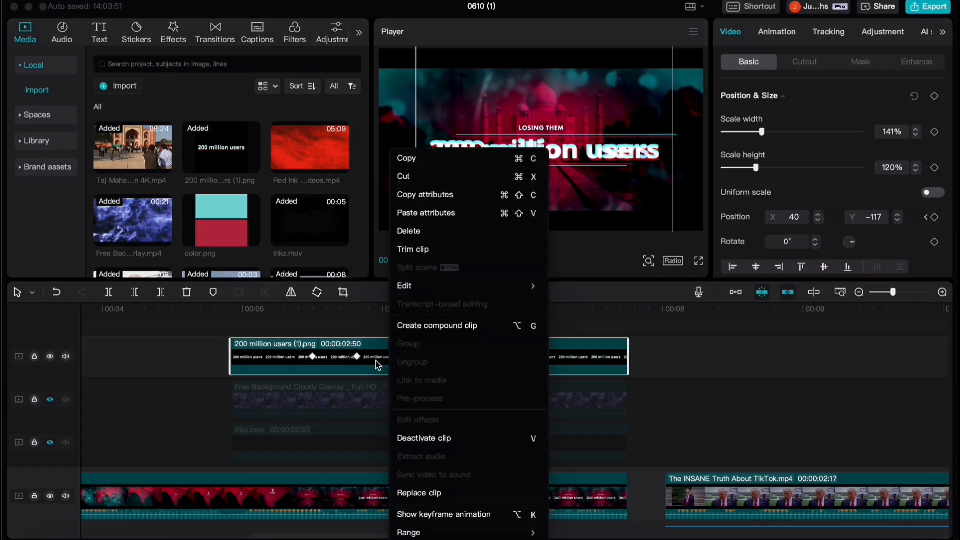
left_click(427, 518)
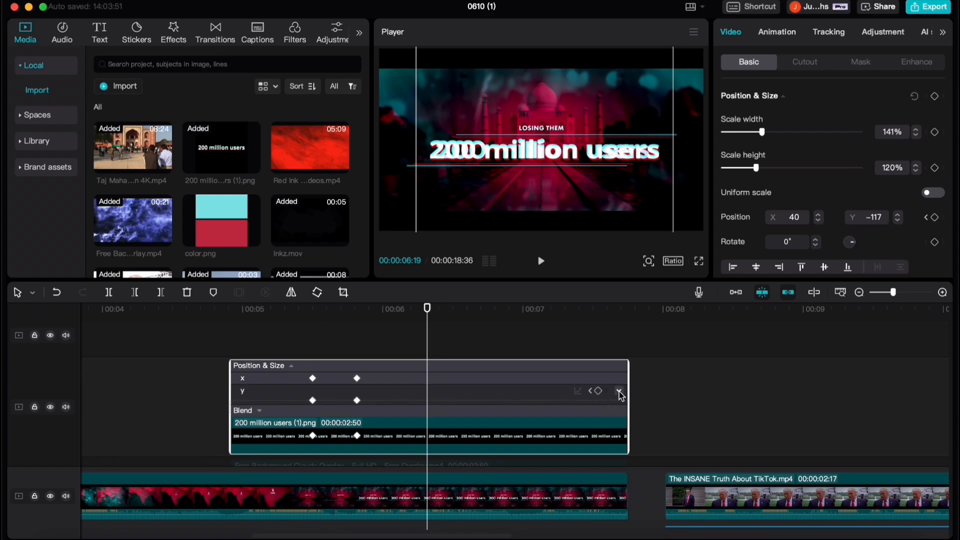
left_click(619, 393)
left_click(347, 397)
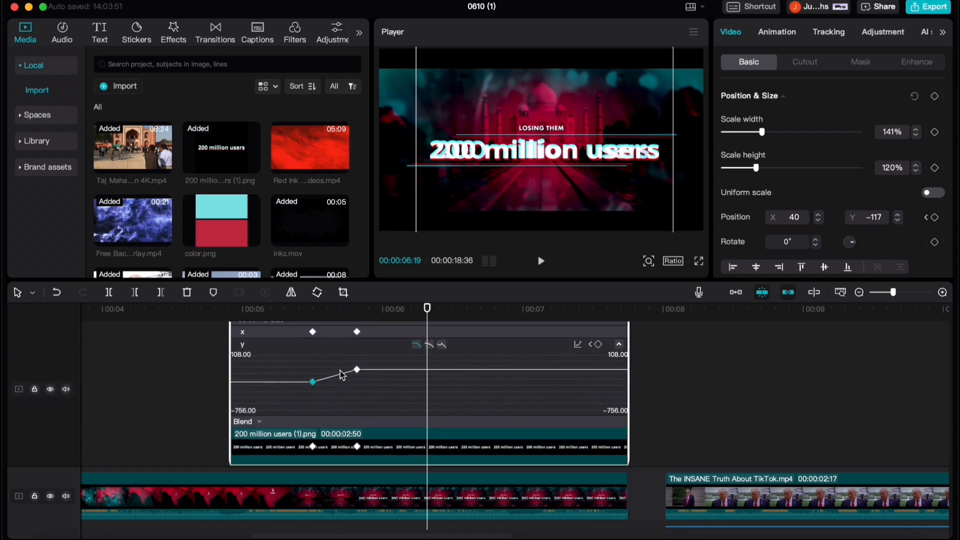
left_click(578, 344)
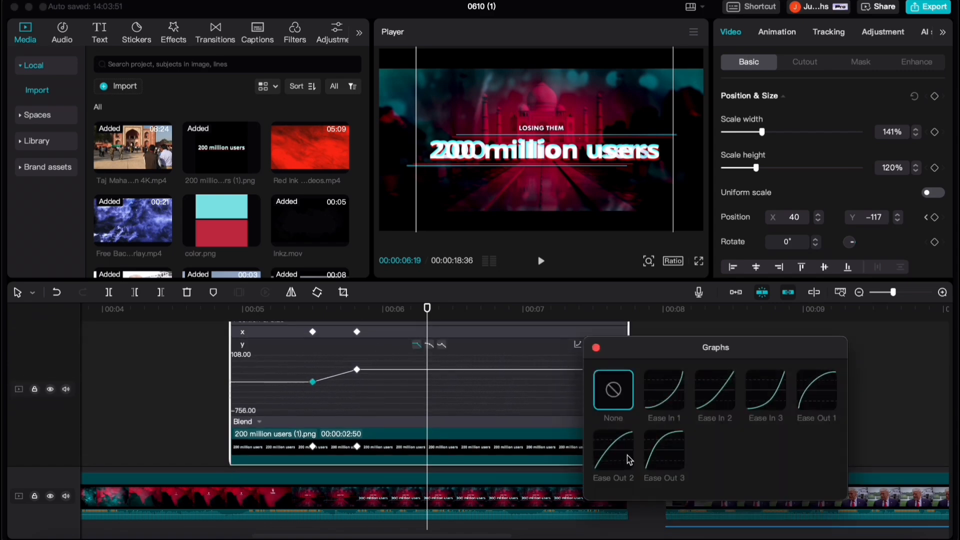
left_click(614, 450)
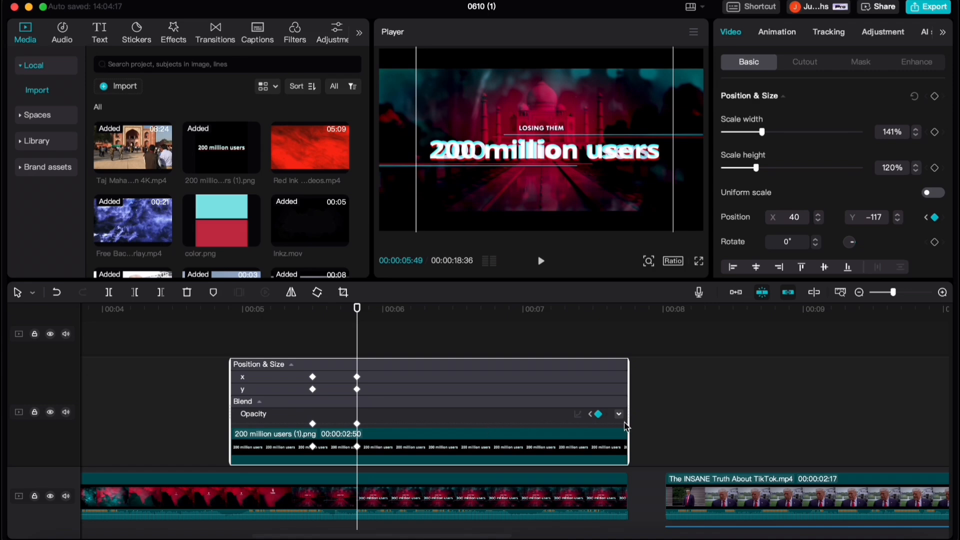
- Expand the text image's opacity curve and apply the Ease Out 2 graph to its first keyframe
left_click(619, 414)
left_click(313, 422)
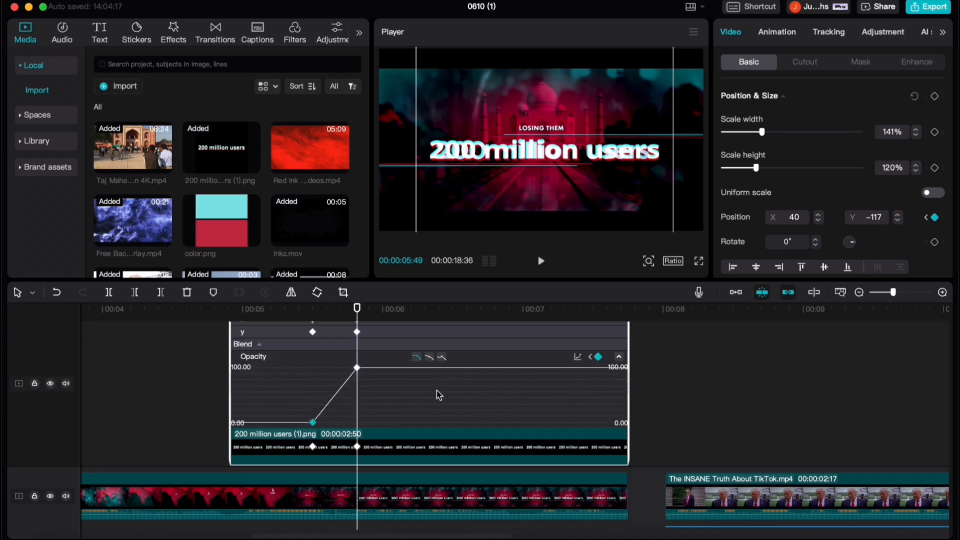
left_click(577, 359)
left_click(615, 455)
left_click(596, 362)
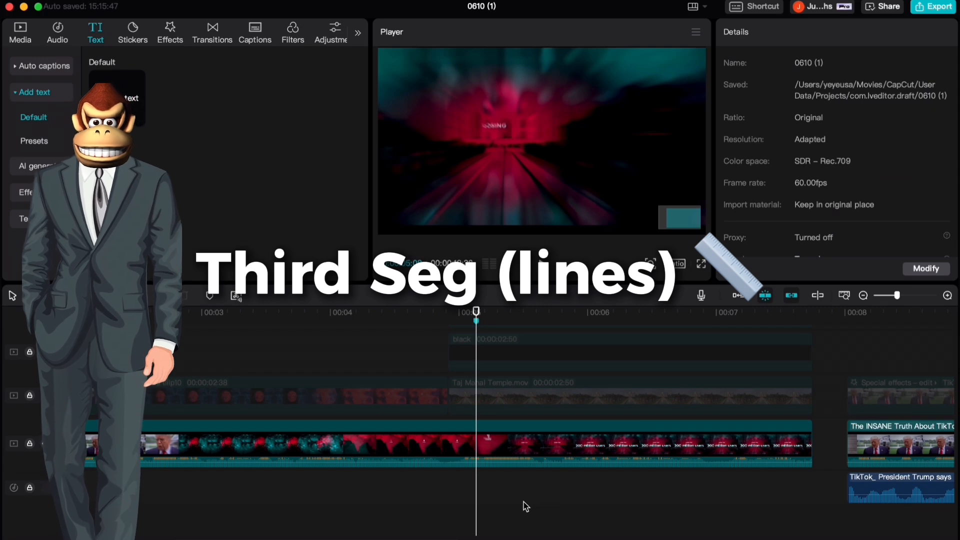
- Preview the reference lines and add a default text clip at 00:00:05:08 containing one long row of hyphens
key("space")
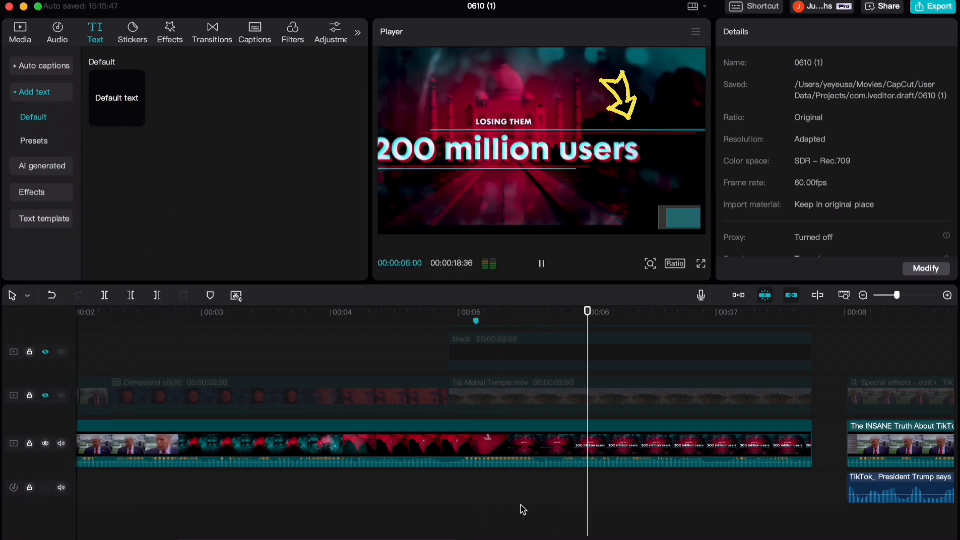
key("space")
mouse_move(123, 109)
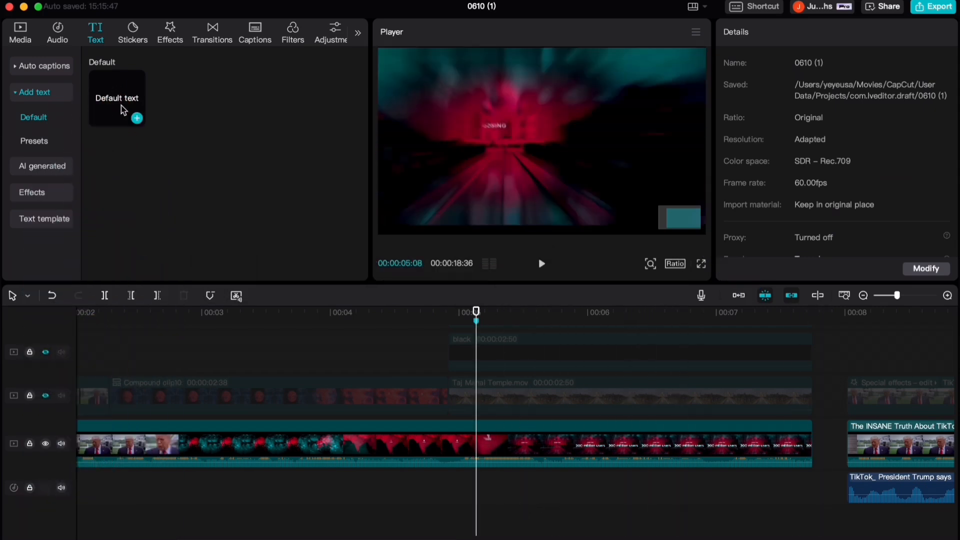
left_click_drag(109, 89, 500, 336)
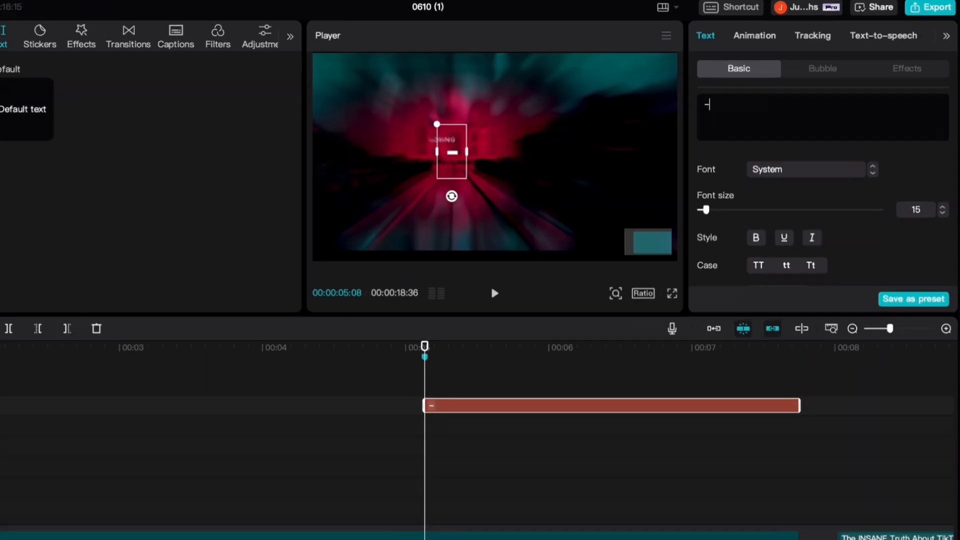
type("----------------------------------------------------------------")
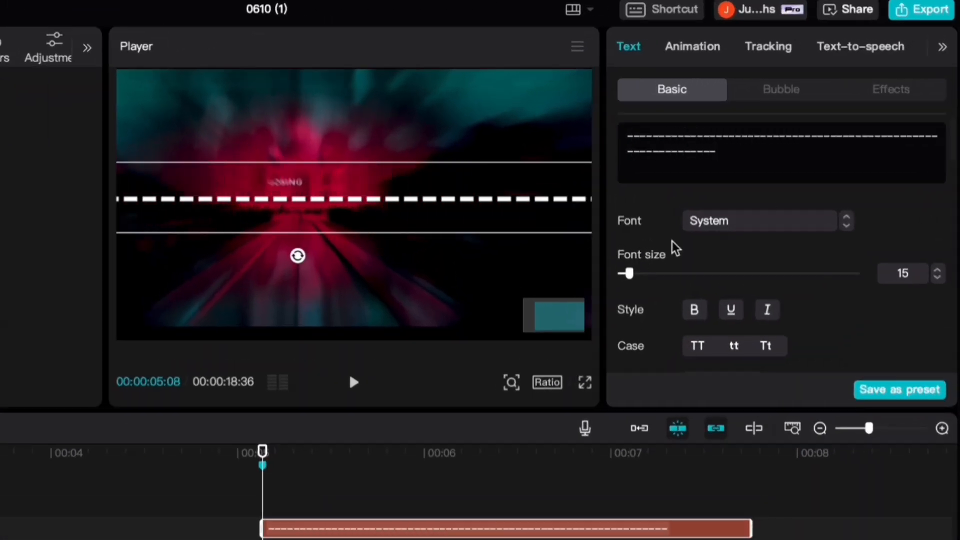
- Set the hyphen text's character spacing to -4 so the dashes merge into a solid line
scroll(677, 249, "down", 4)
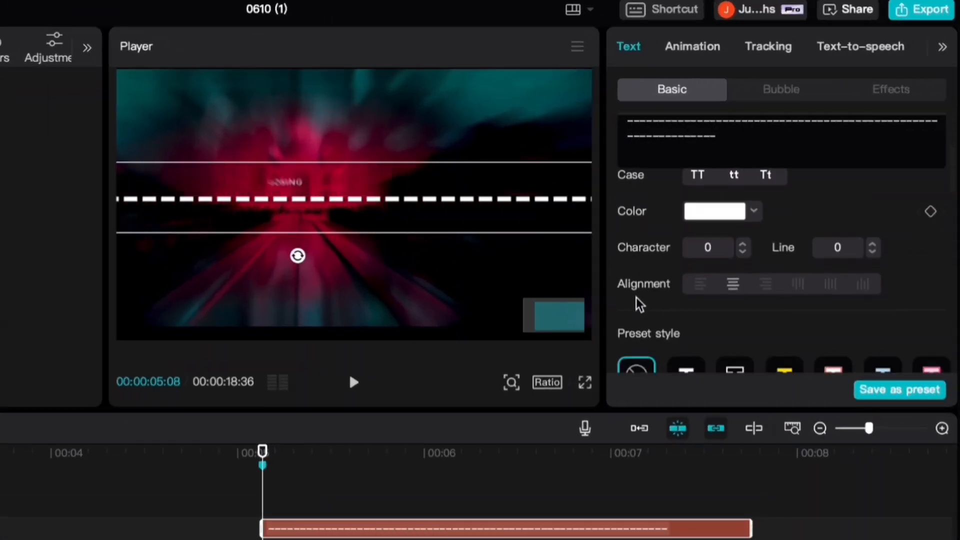
scroll(636, 303, "up", 1)
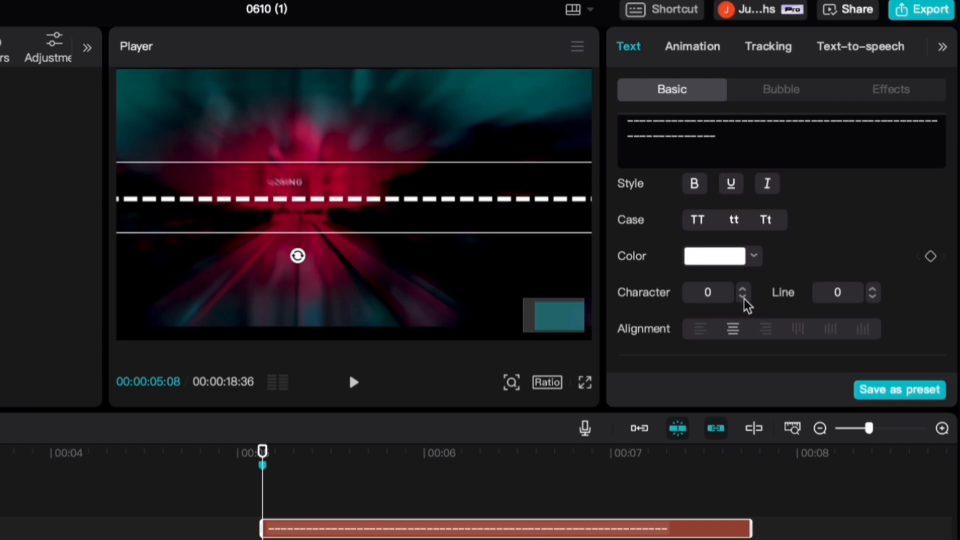
left_click(743, 296)
left_click(744, 296)
left_click(743, 296)
left_click(744, 297)
- Sample the red from color.png (C42C47) as the line text's color
left_click(787, 209)
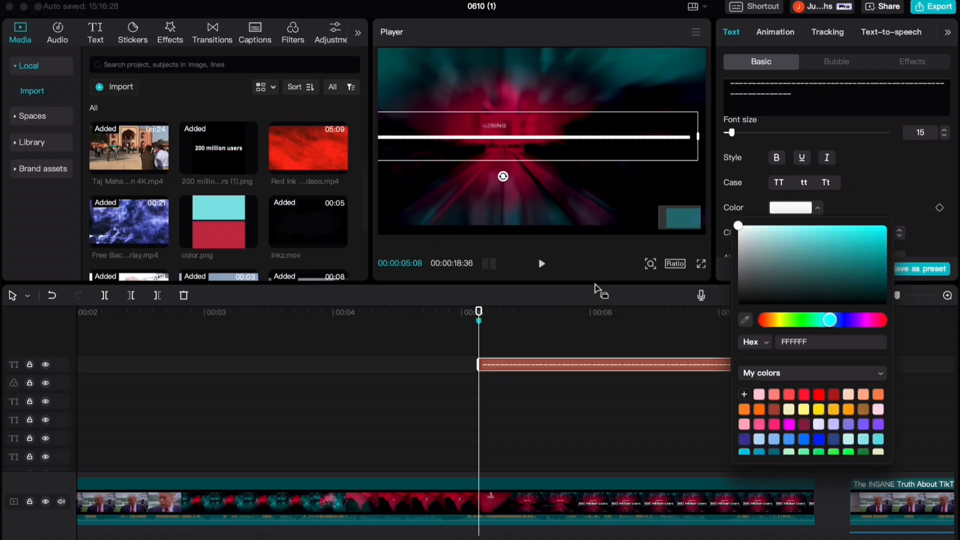
left_click(746, 321)
left_click(218, 233)
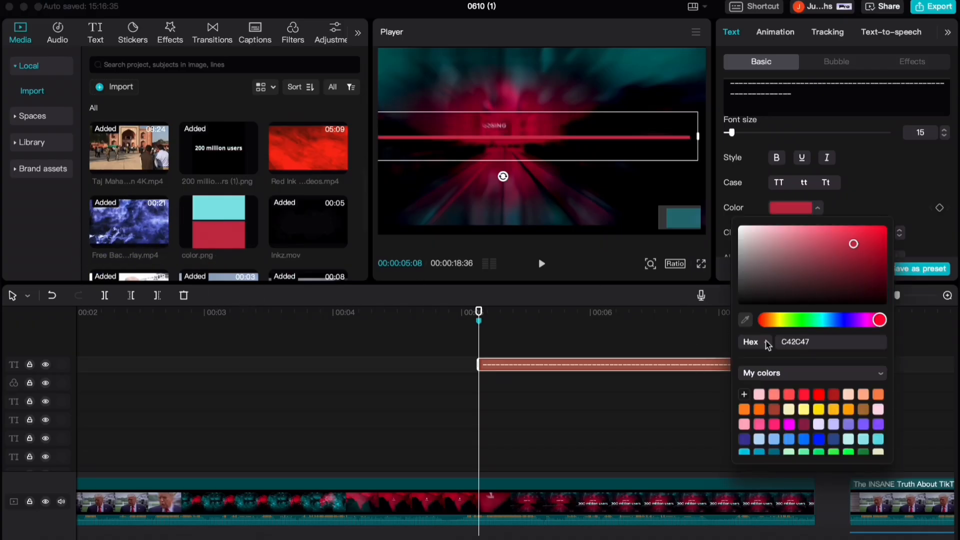
left_click(892, 179)
- Turn off uniform scale for the red line and set its scale height to 21%
scroll(892, 180, "down", 5)
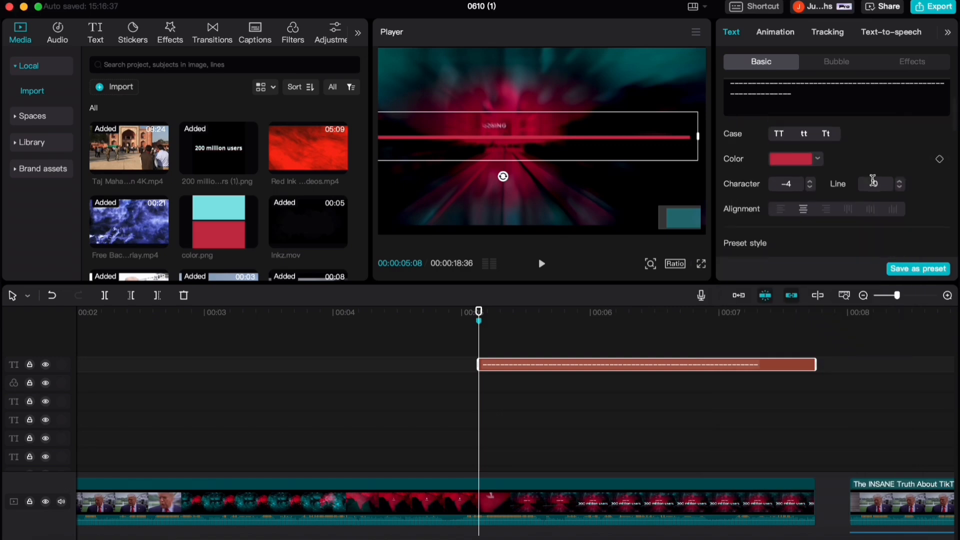
left_click(947, 211)
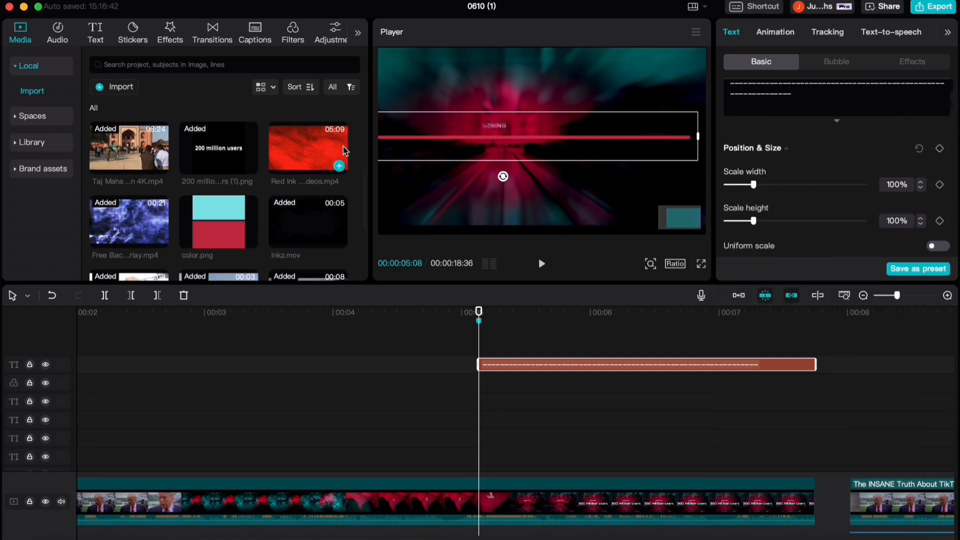
left_click_drag(462, 150, 530, 150)
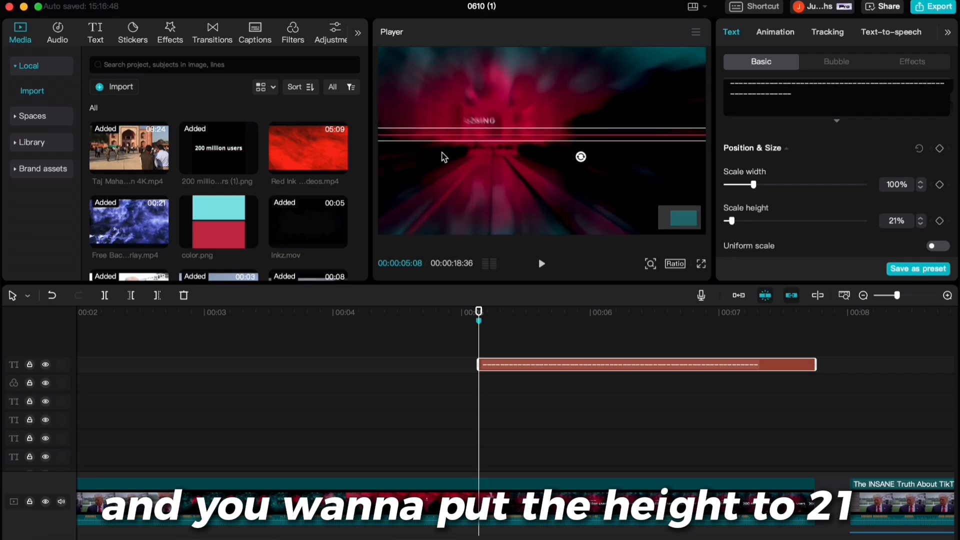
- Align the red line just below the upper teal reference line and set its scale width to 74%
scroll(489, 169, "up", 2)
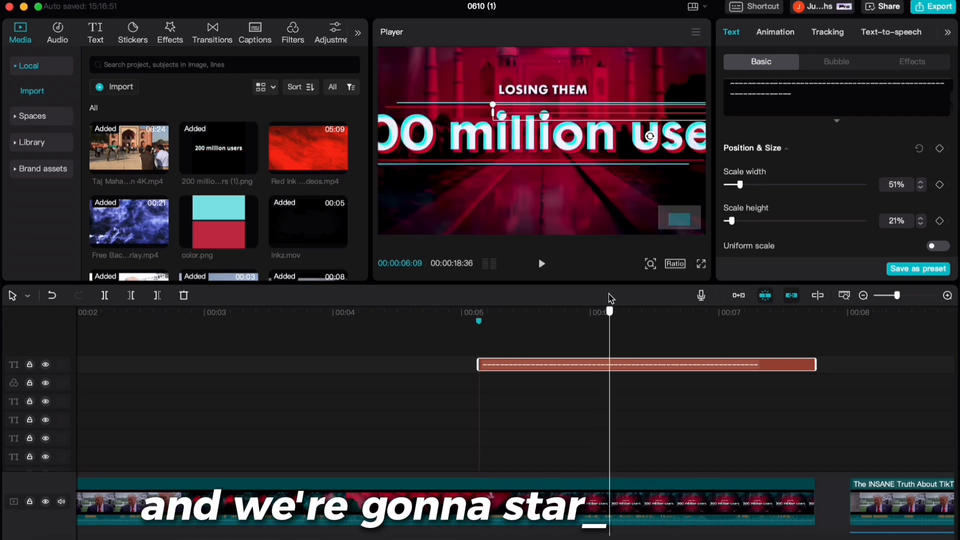
scroll(542, 160, "left", 2)
left_click_drag(740, 184, 752, 185)
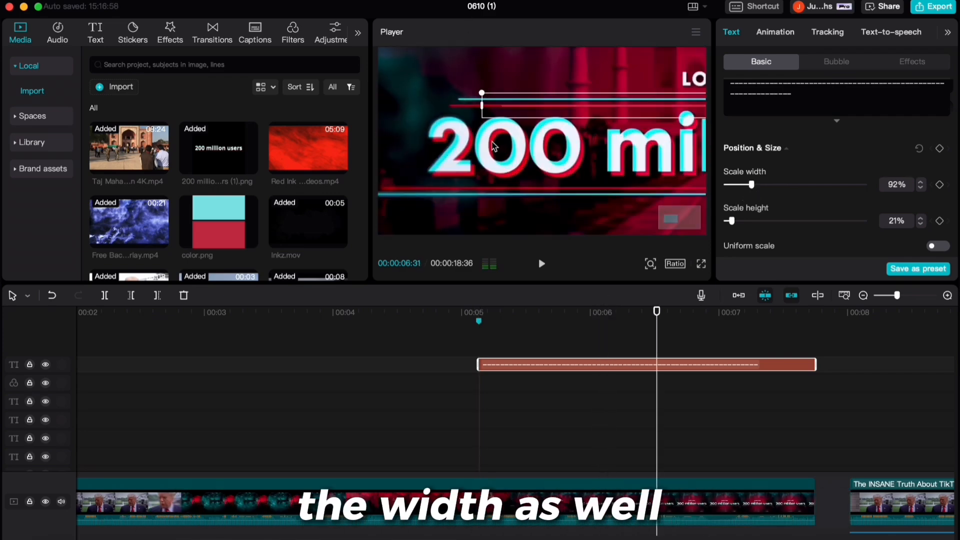
key("space")
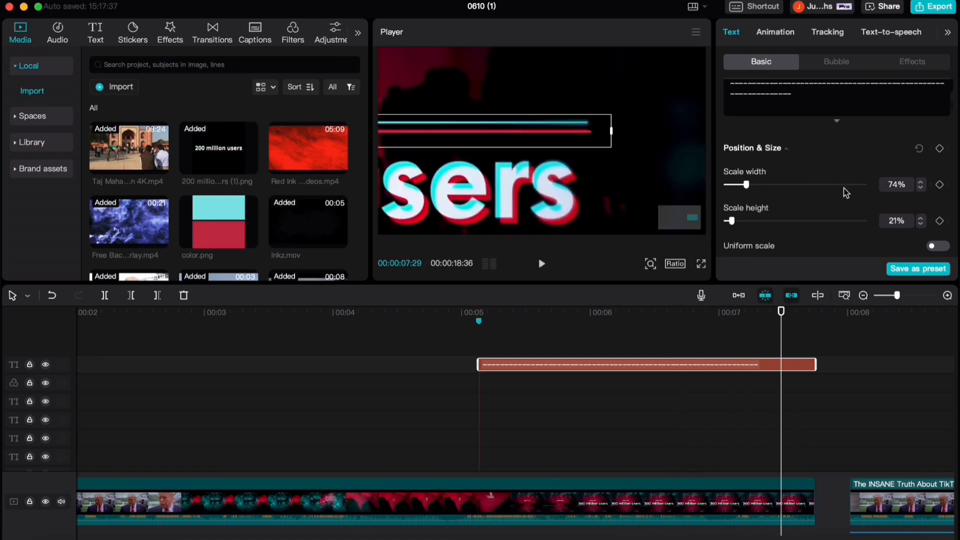
- Enable the second Glow style on the line in the same red, with intensity 28 and range 21
scroll(795, 194, "down", 10)
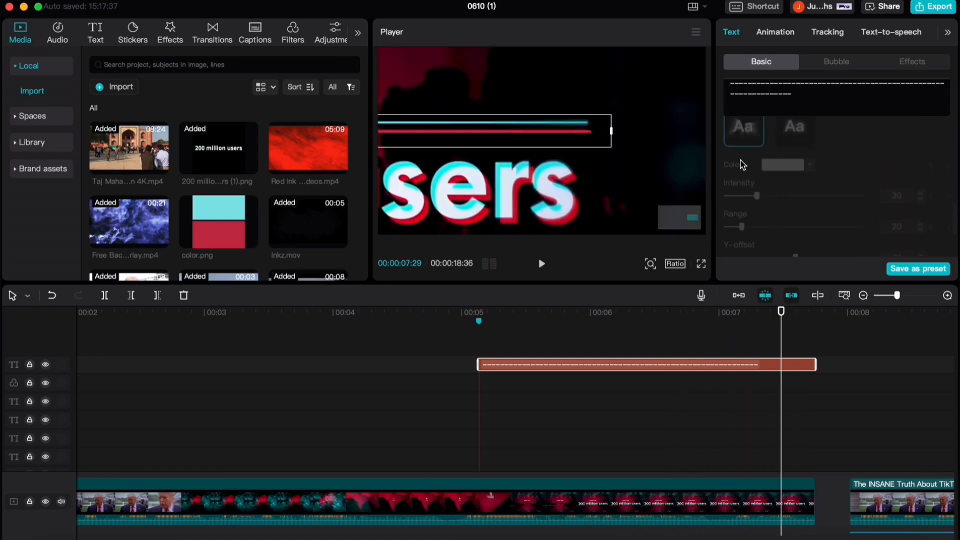
scroll(743, 185, "up", 3)
left_click(729, 174)
scroll(842, 233, "down", 5)
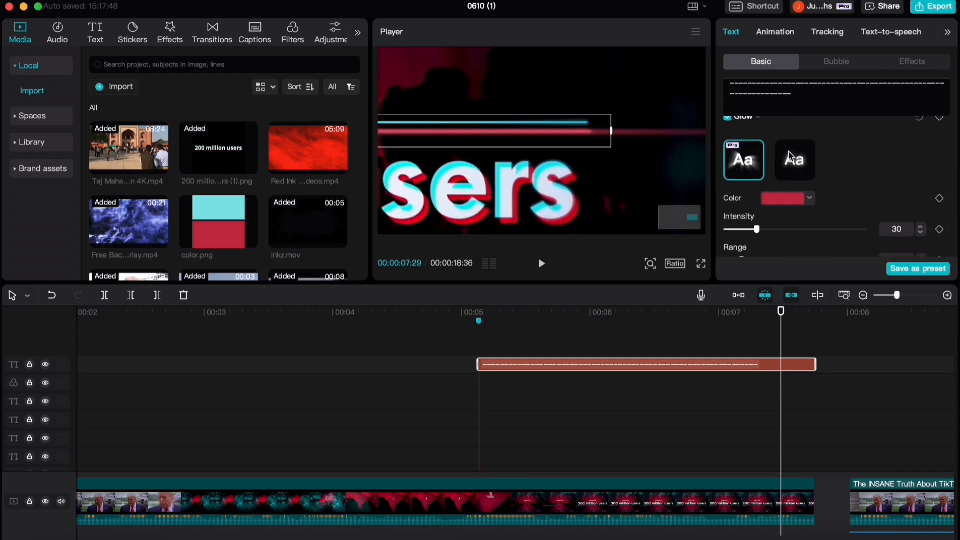
left_click_drag(788, 157, 755, 188)
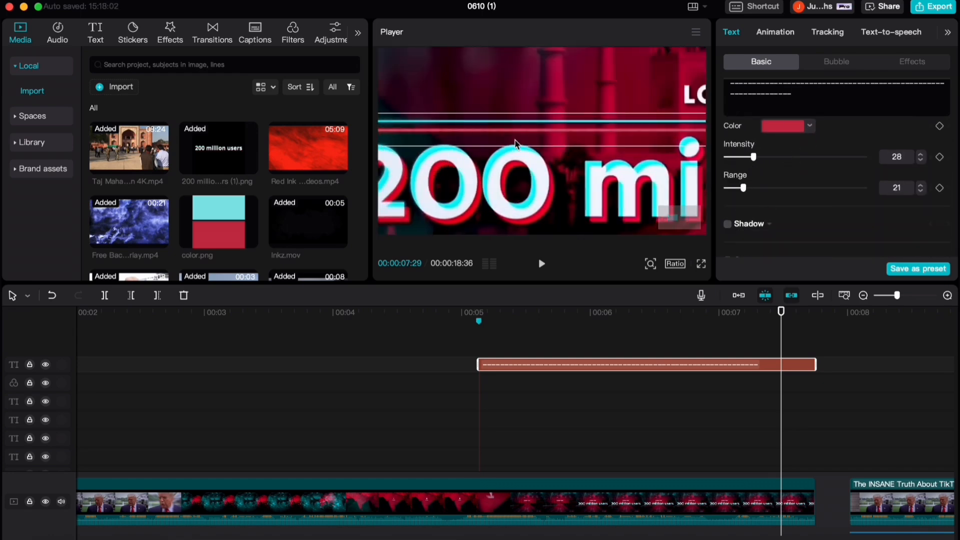
- Copy the red line clip and paste the duplicate on its own track at about 00:00:05:10, then preview it
scroll(515, 145, "left", 3)
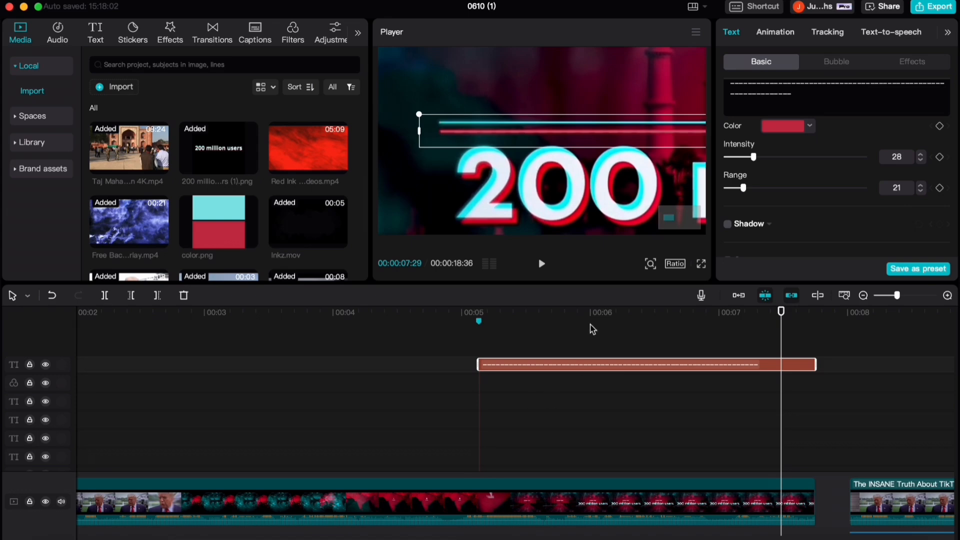
key("ctrl+c")
left_click(483, 352)
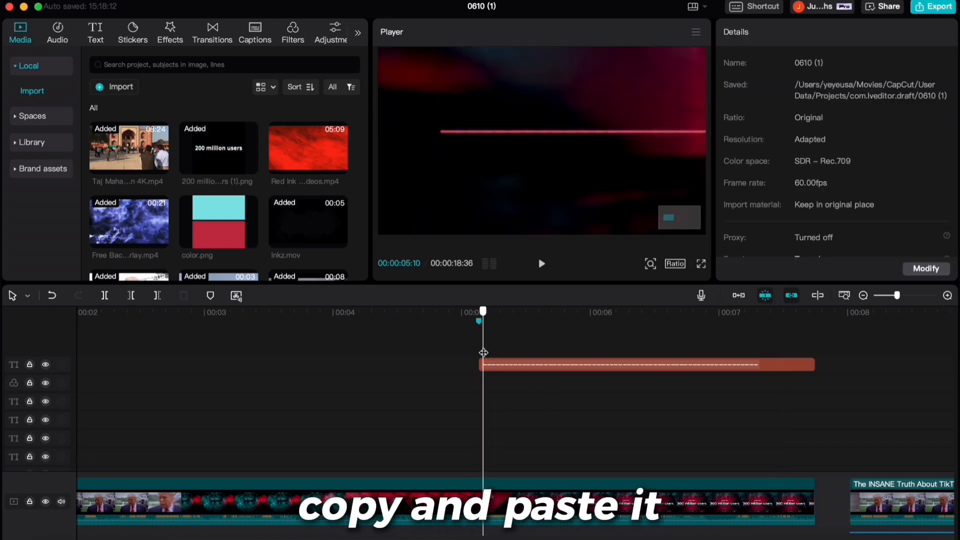
key("ctrl+v")
key("space")
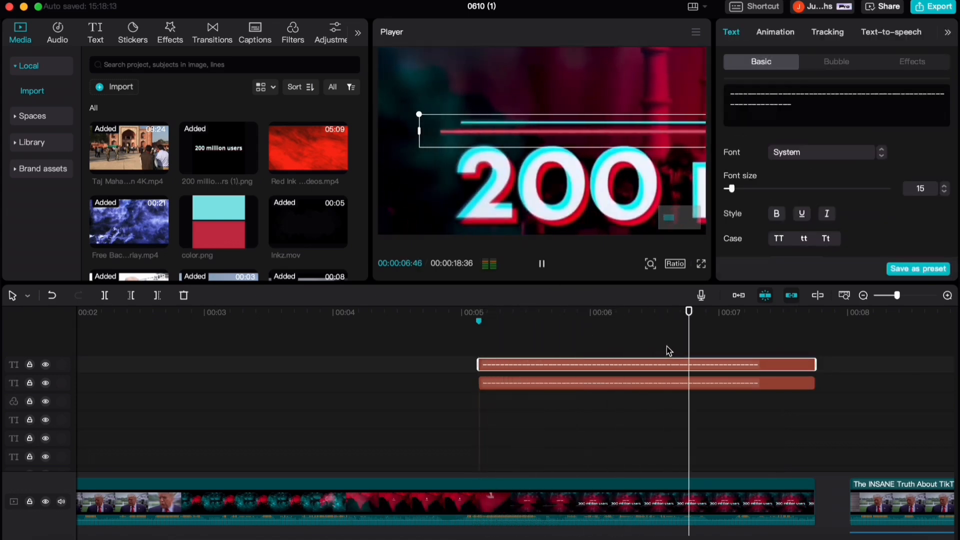
key("space")
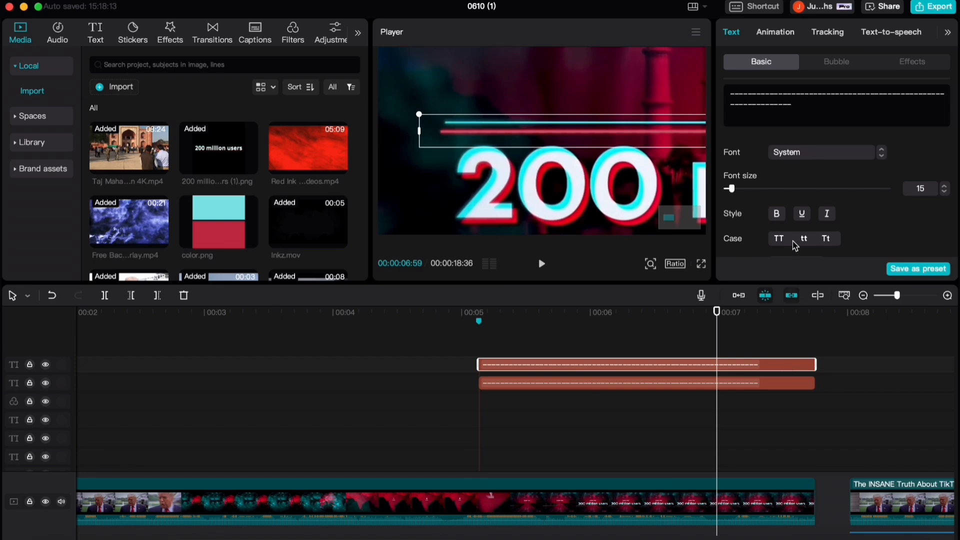
- Sample the teal from color.png (82E5E5) as the duplicate line's text color
scroll(793, 195, "down", 4)
left_click(792, 147)
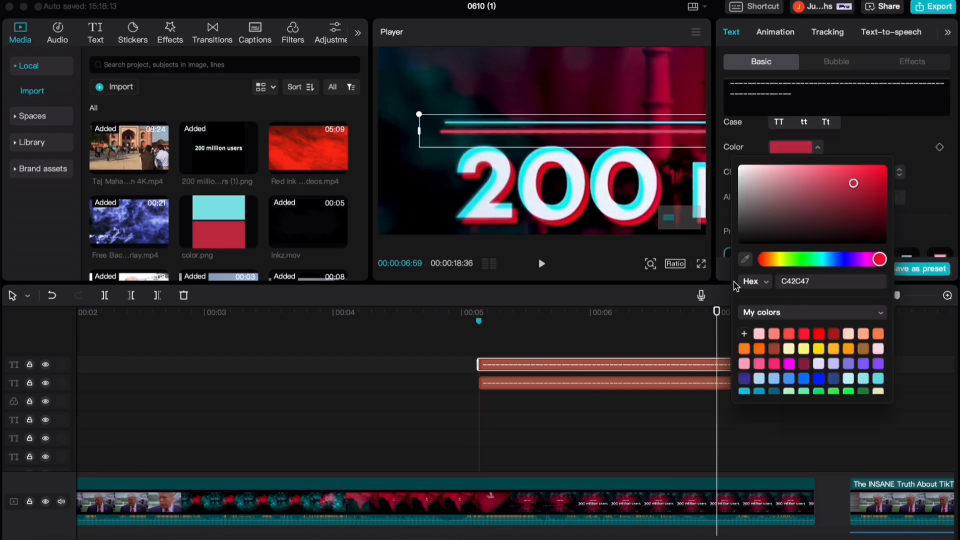
left_click(747, 259)
left_click(222, 208)
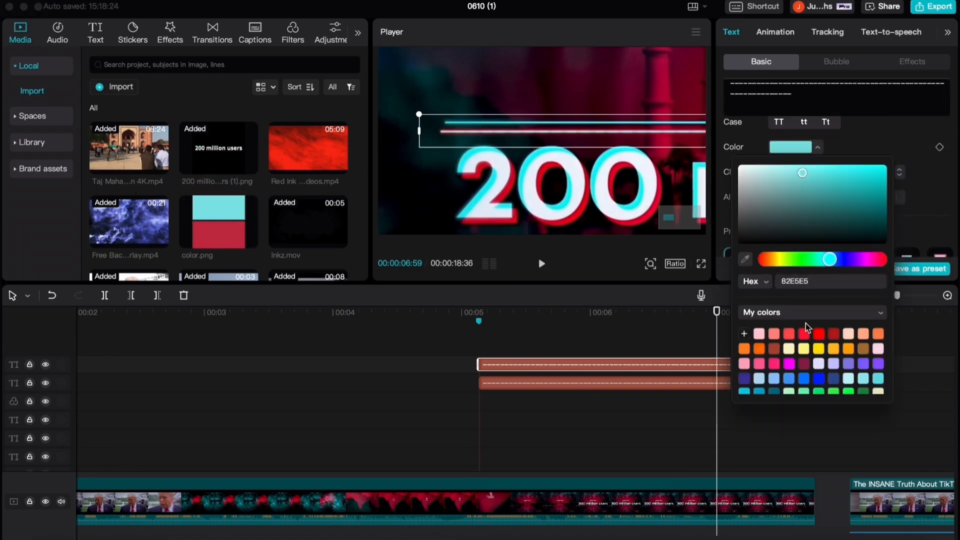
left_click(924, 173)
- Change the duplicate line's glow to blue with intensity 16 and align the line over the upper teal reference line
scroll(825, 179, "down", 3)
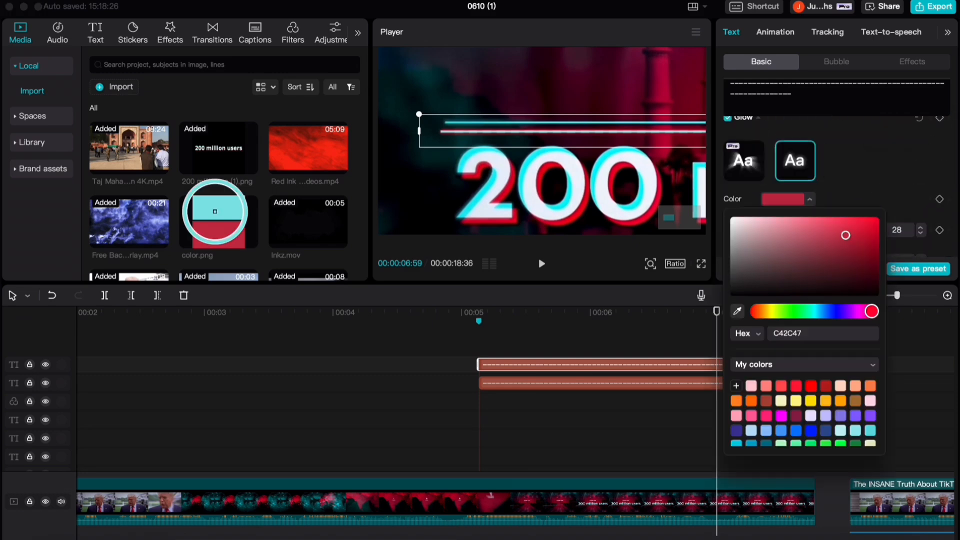
left_click(220, 203)
left_click(873, 174)
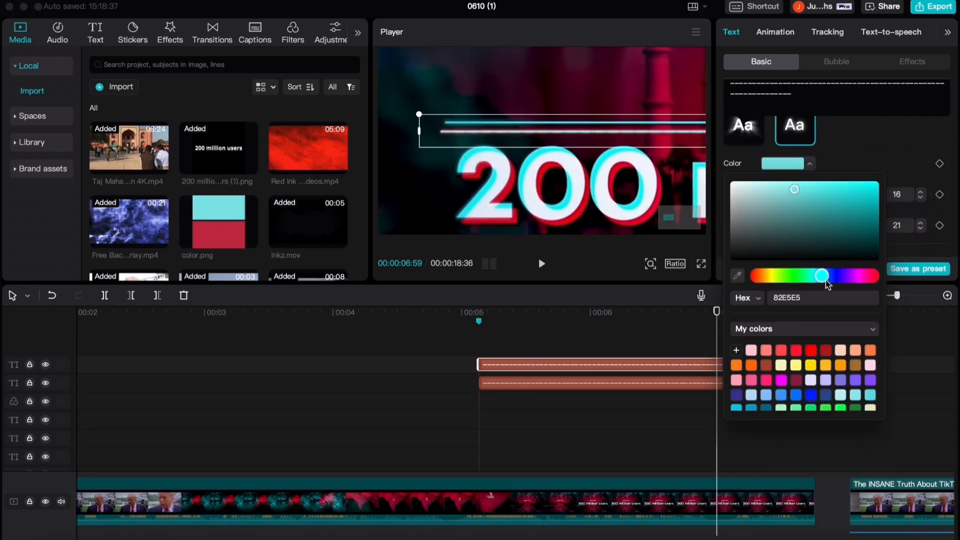
left_click_drag(827, 281, 831, 278)
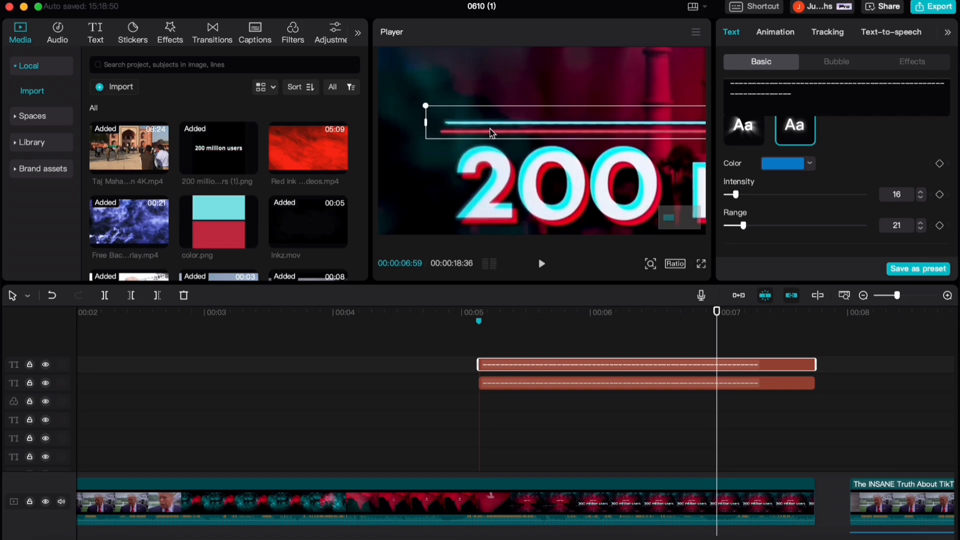
key("space")
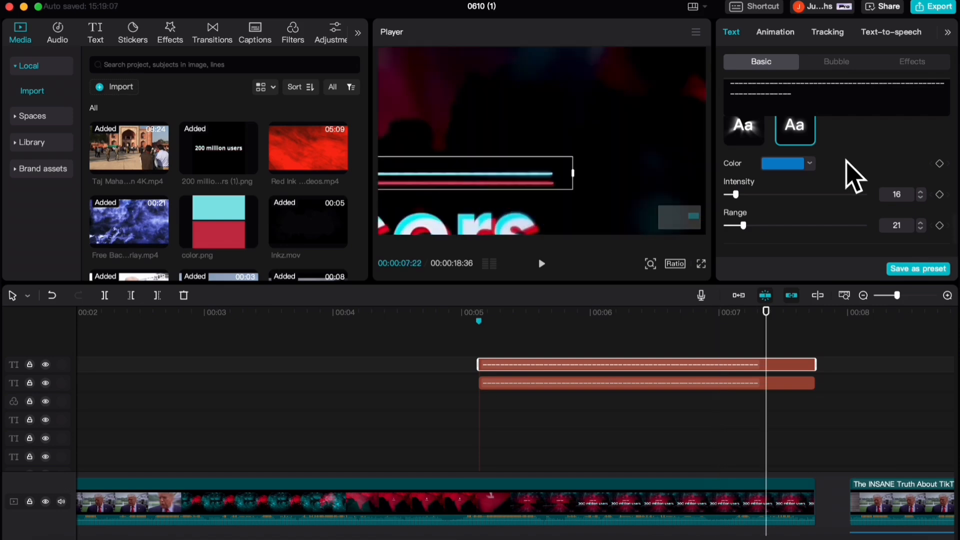
- Duplicate both the teal and red line clips onto new tracks starting at 00:00:05:08
scroll(843, 186, "down", 3)
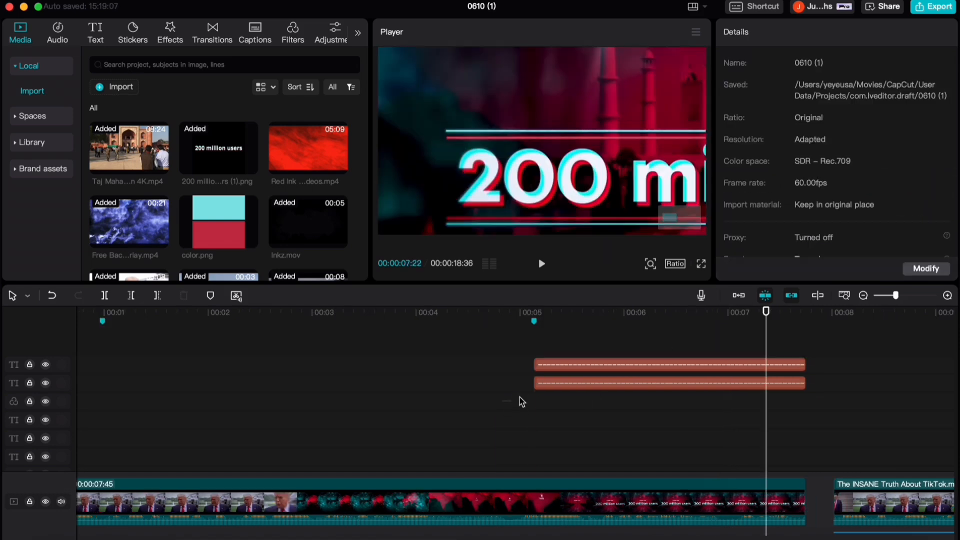
left_click(585, 364)
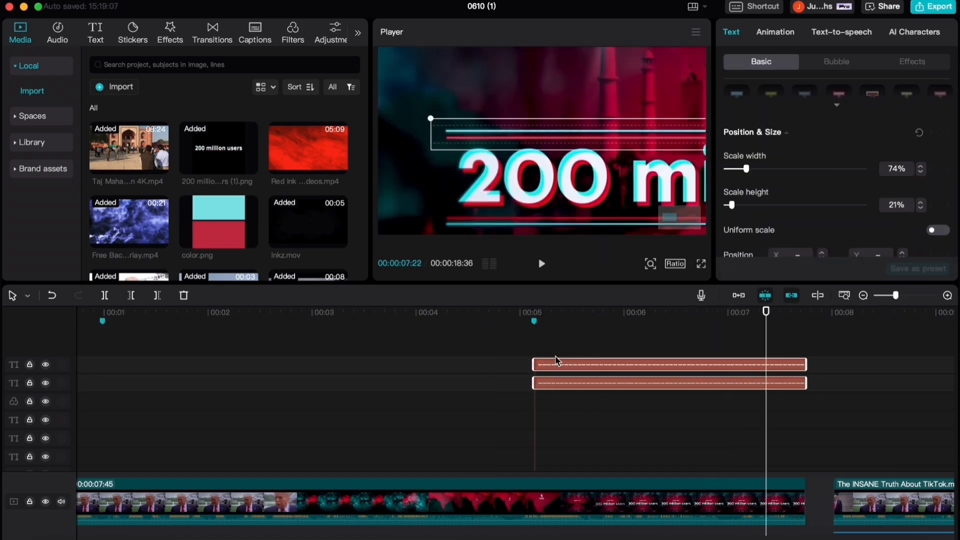
left_click(536, 346)
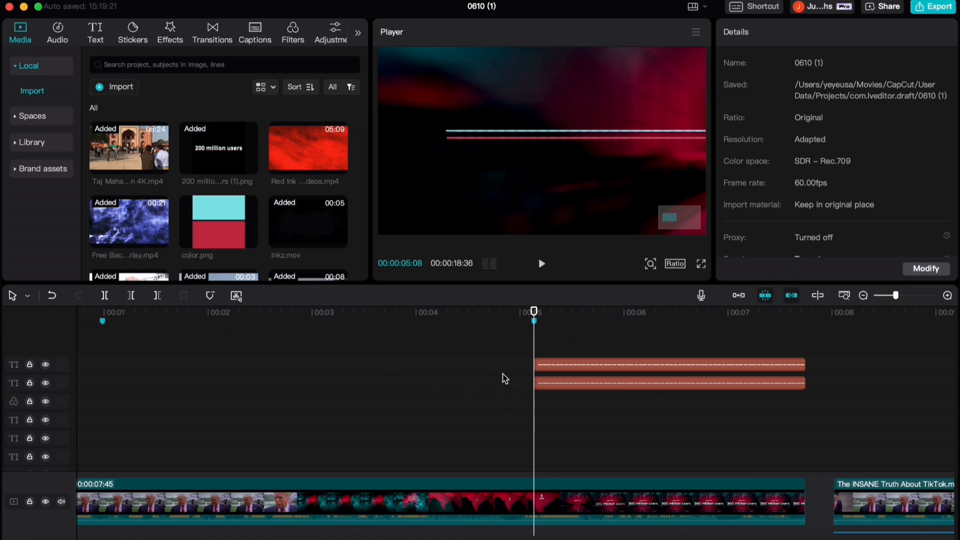
key("super+v")
- Hide the tracks of the two new line duplicates and of the original teal line
left_click(45, 383)
left_click(45, 365)
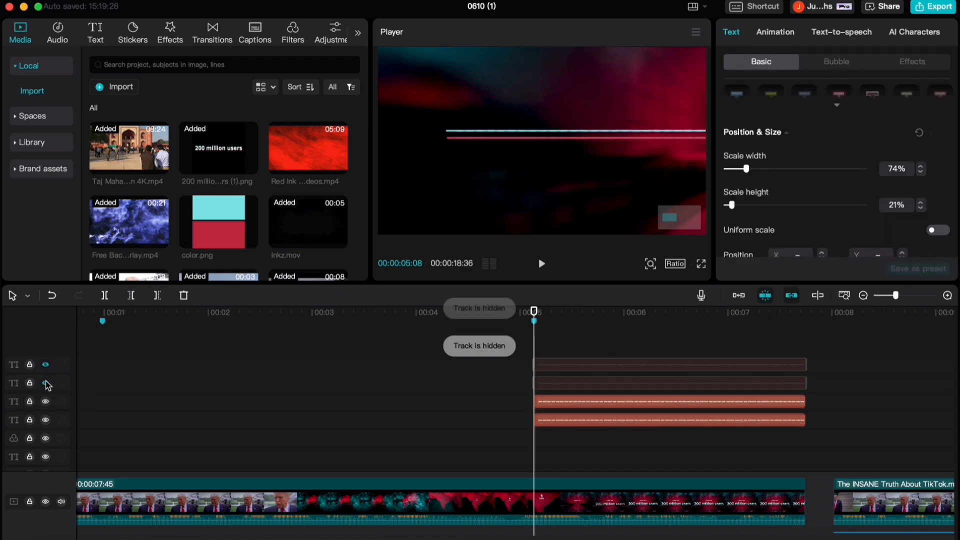
left_click(45, 402)
- Add position and 100% opacity keyframes to the visible red line at 00:00:07:07
scroll(526, 162, "right", 2)
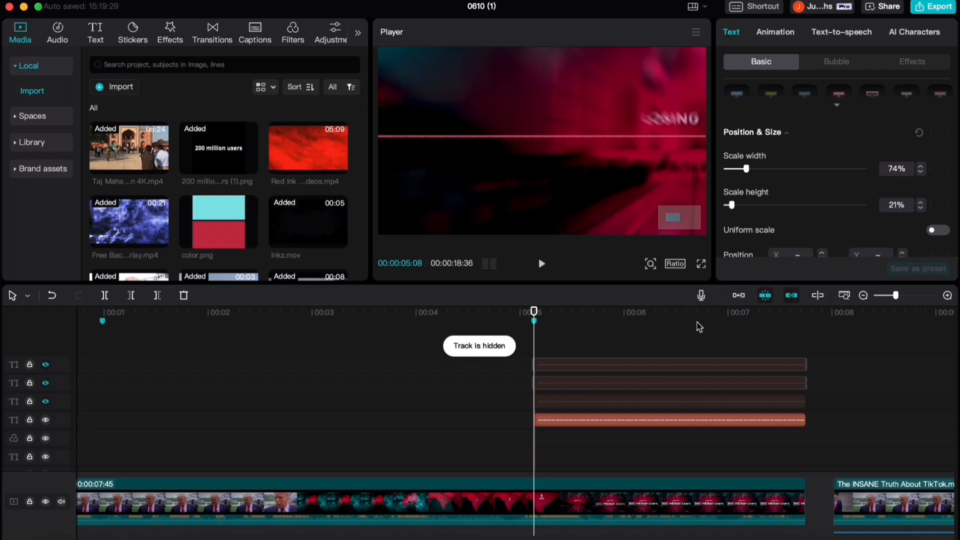
scroll(676, 337, "down", 3)
scroll(620, 364, "up", 5)
left_click_drag(650, 317, 725, 317)
scroll(520, 230, "left", 3)
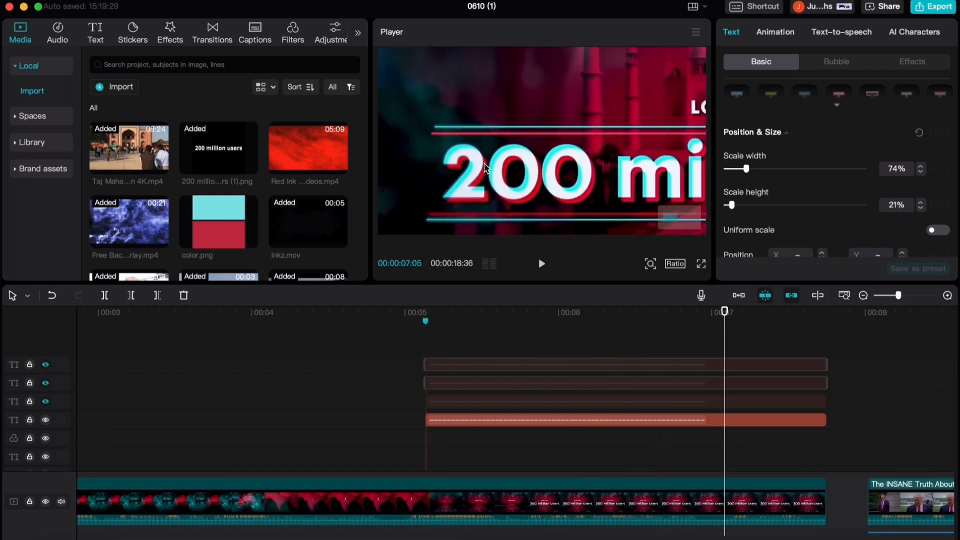
left_click(517, 421)
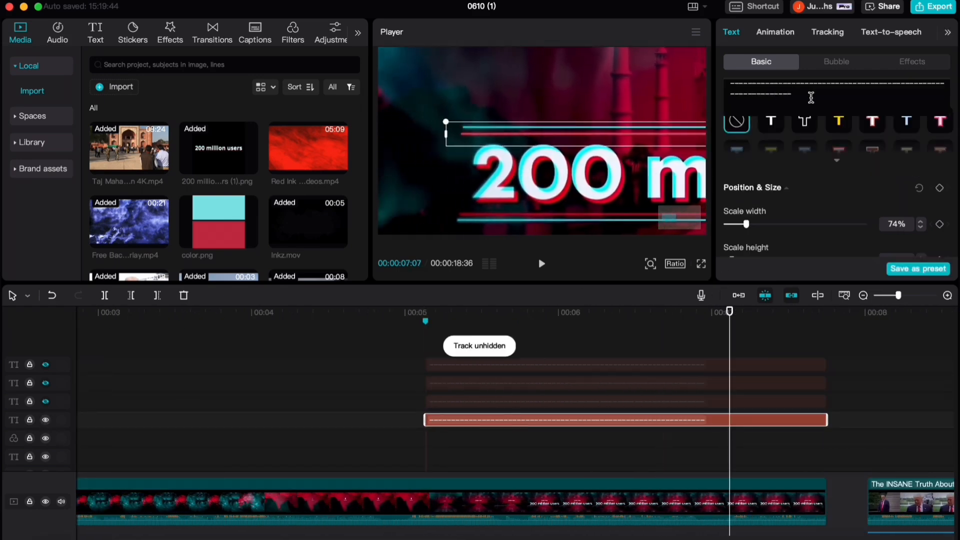
scroll(811, 97, "up", 3)
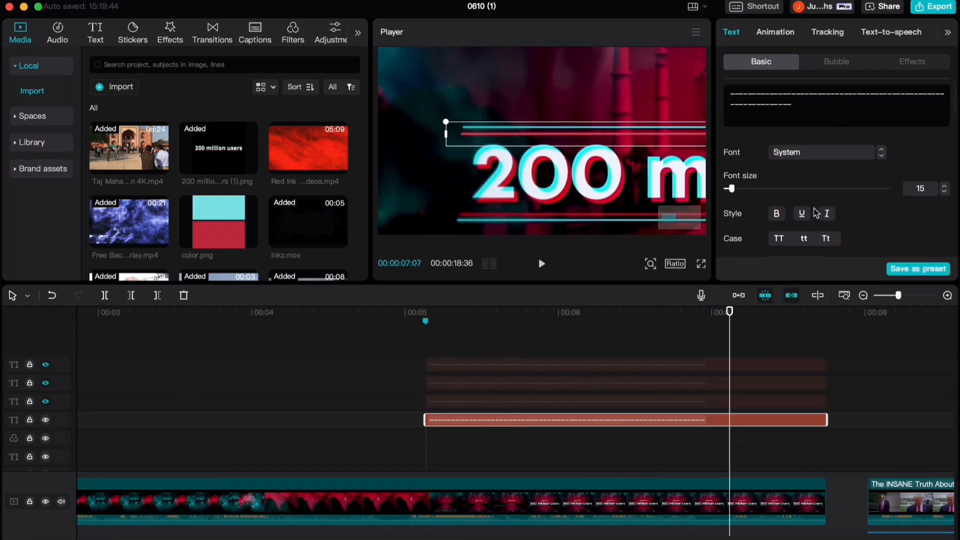
scroll(819, 214, "down", 3)
scroll(820, 212, "down", 5)
left_click(940, 211)
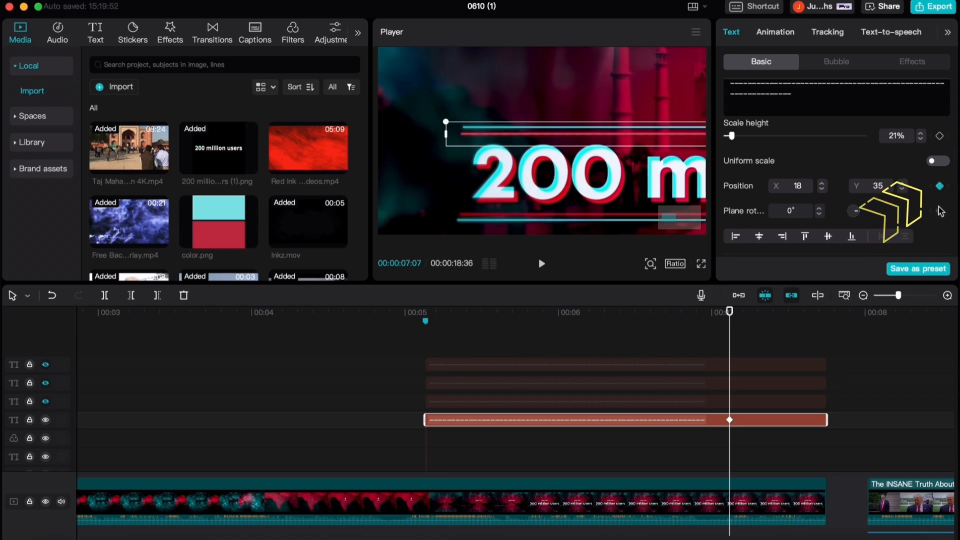
scroll(937, 212, "down", 5)
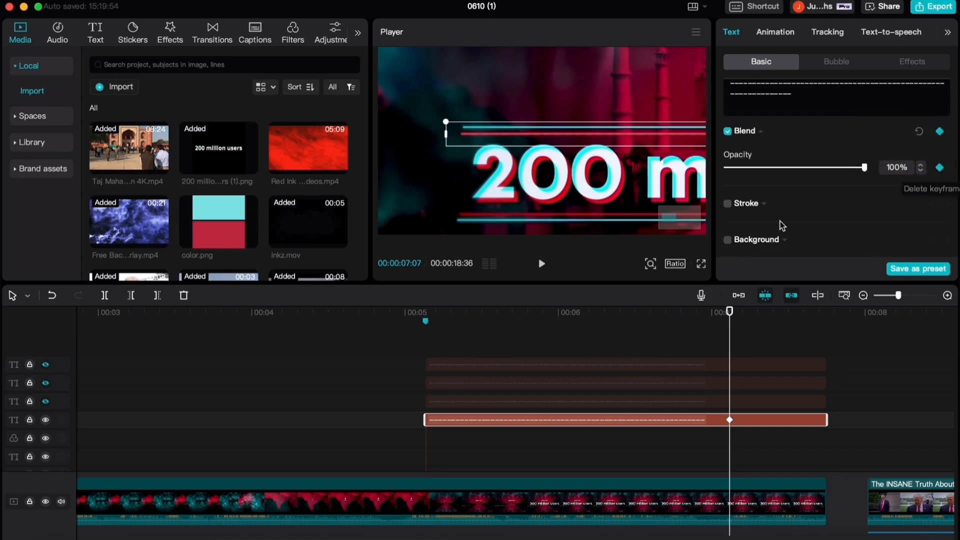
- At 00:00:05:08, move the red line off the frame's right side to position X 3241 and set its opacity to 0%
left_click_drag(730, 369, 416, 368)
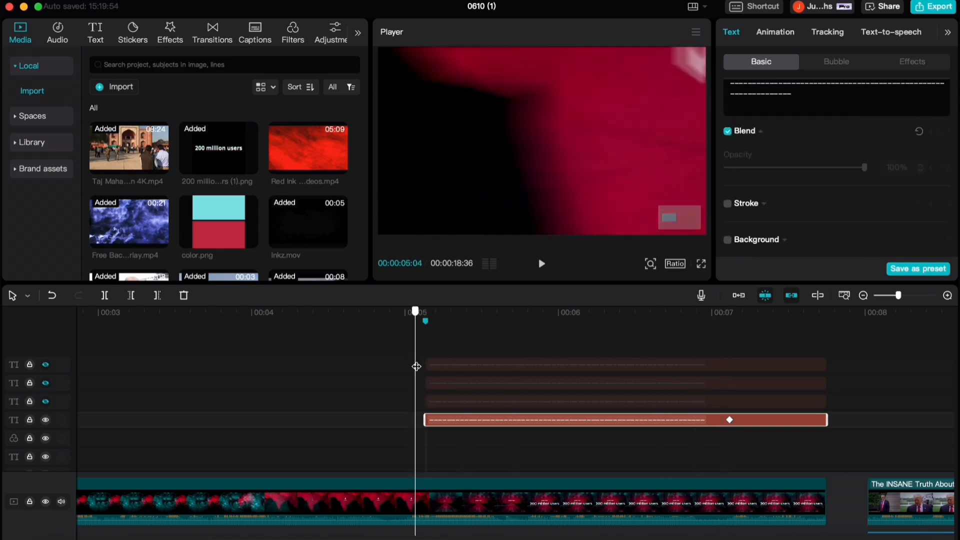
left_click_drag(416, 368, 424, 368)
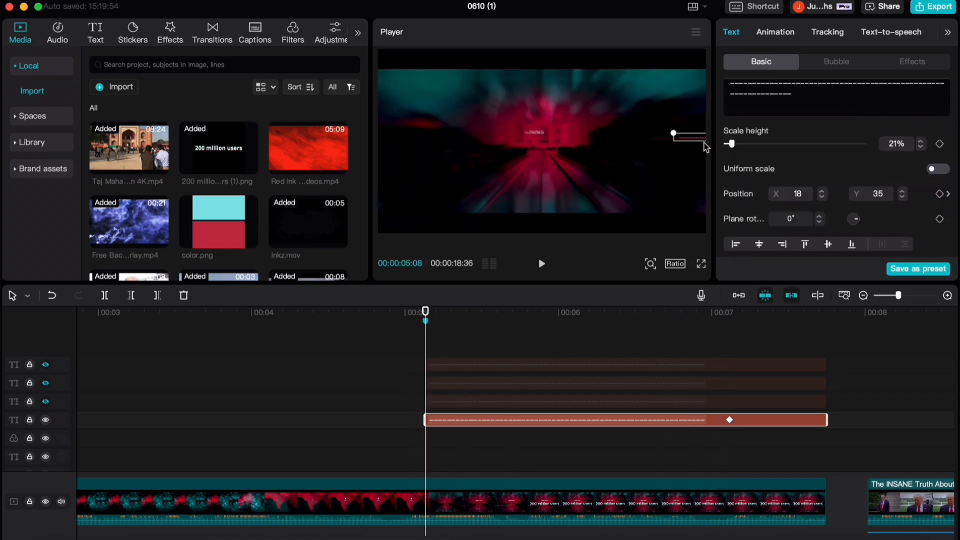
left_click_drag(704, 143, 733, 144)
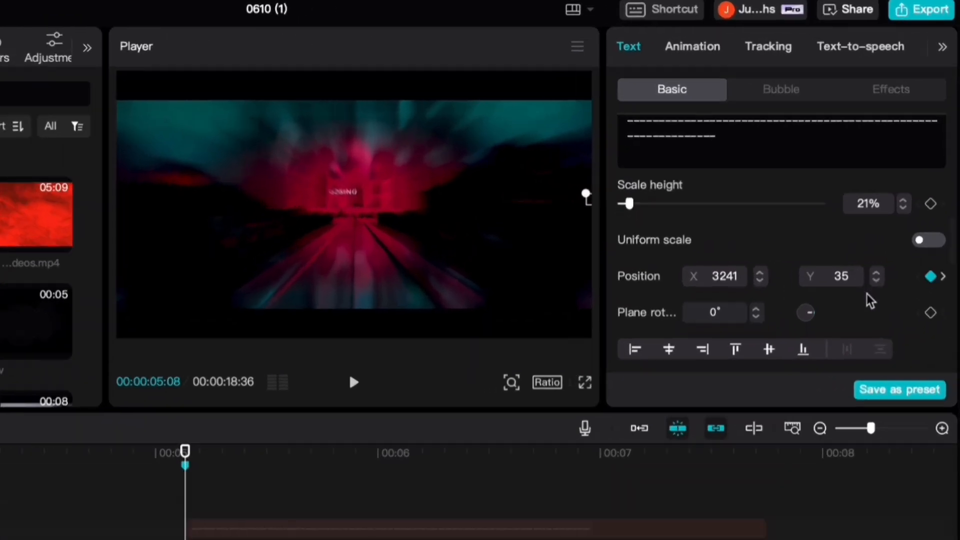
scroll(871, 300, "down", 5)
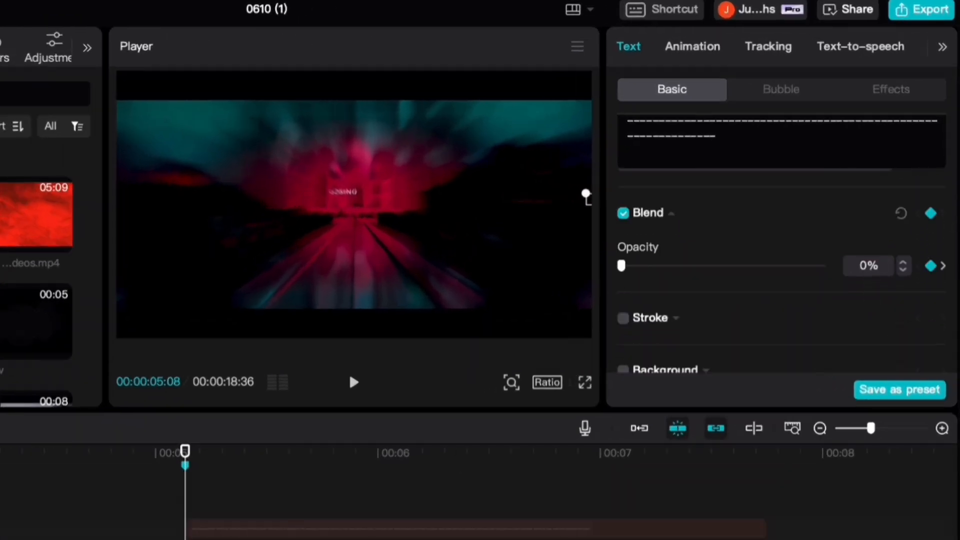
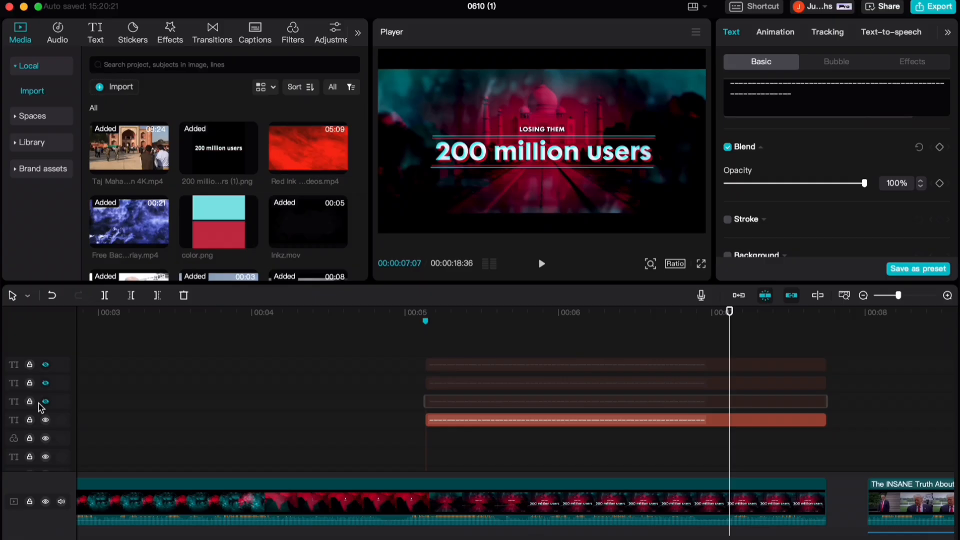
- Unhide the original teal line's track and add position and 100% opacity keyframes to it at 00:00:07:07
left_click(44, 401)
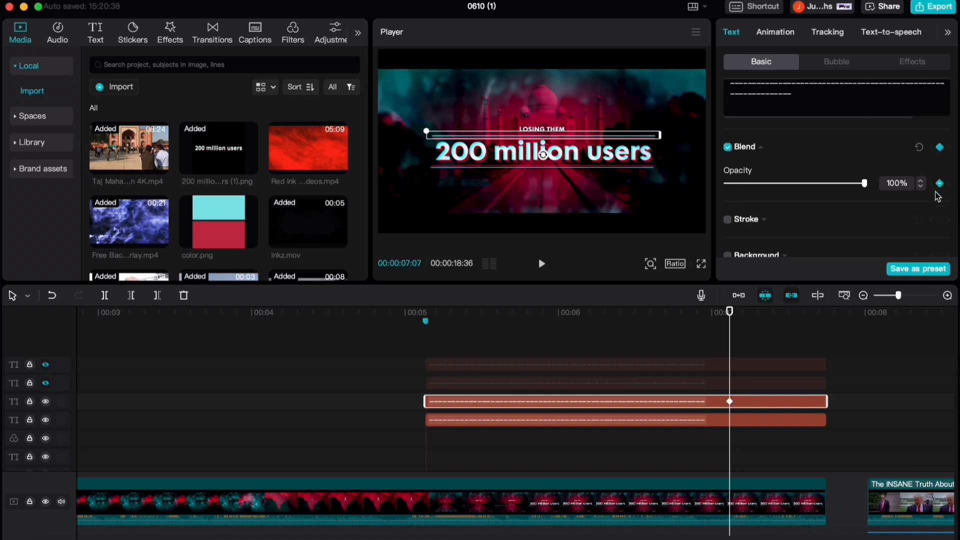
scroll(937, 197, "up", 4)
scroll(919, 198, "down", 4)
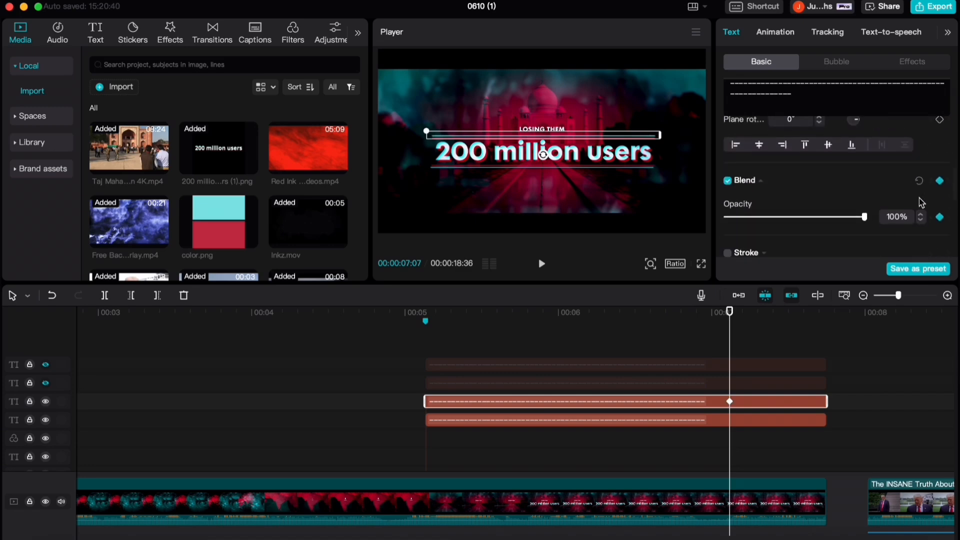
- At 00:00:05:08, set the teal line's position X to 3241, matching the red line's starting keyframe
left_click(407, 338)
left_click_drag(408, 342, 425, 339)
left_click(430, 420)
scroll(807, 231, "down", 3)
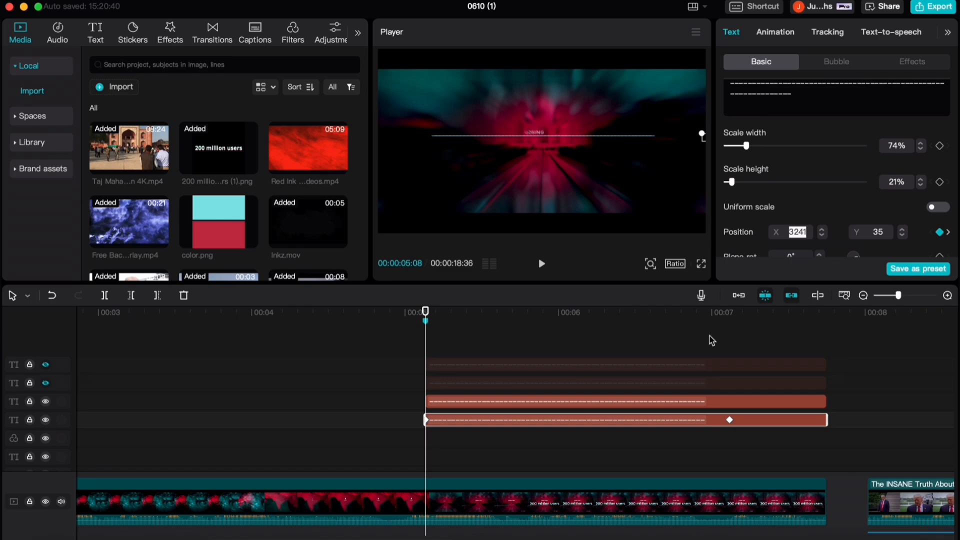
left_click(550, 400)
scroll(790, 193, "down", 2)
scroll(797, 185, "down", 5)
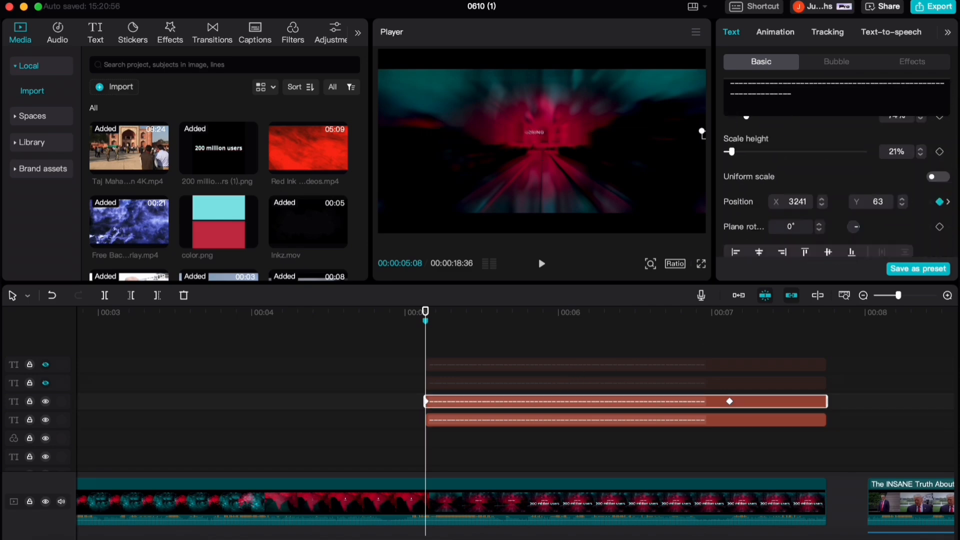
scroll(908, 206, "down", 5)
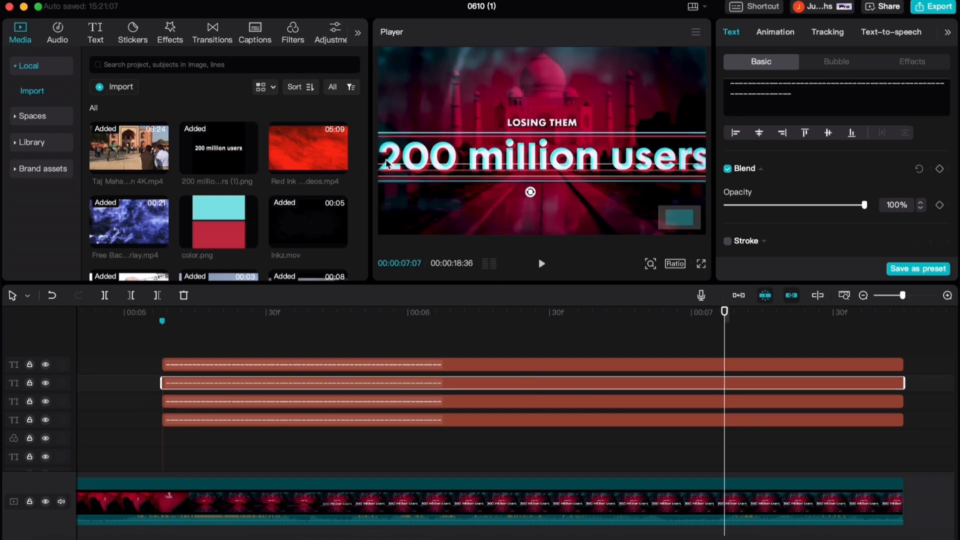
- Align the duplicated red line with the lower red reference line beneath the "200 million users" title
scroll(435, 180, "up", 5)
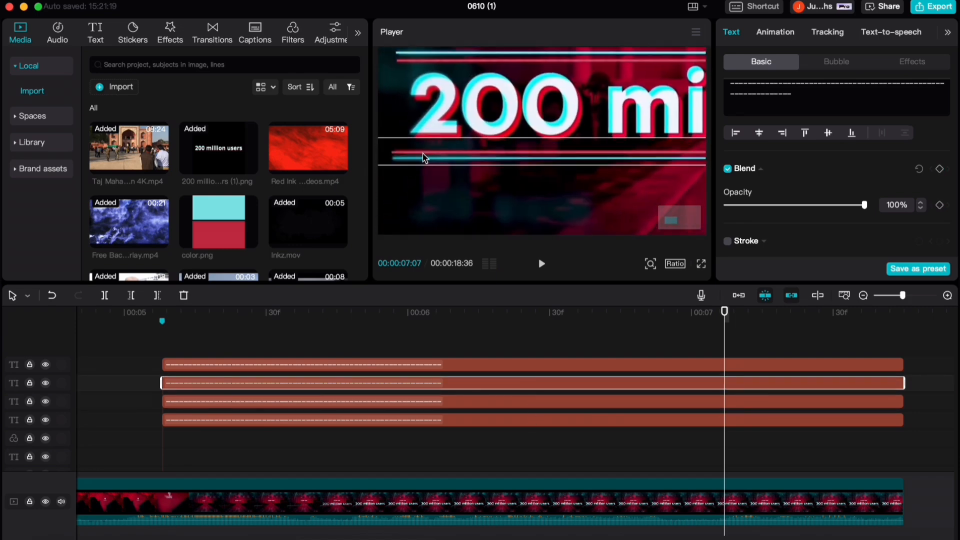
scroll(435, 160, "right", 10)
scroll(451, 163, "left", 5)
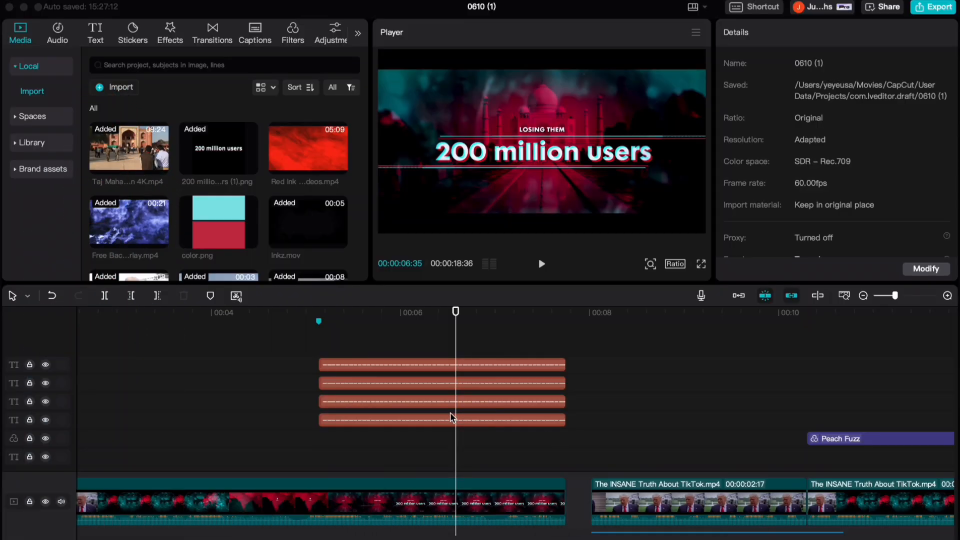
- Open the upper red line's keyframe graphs and apply the Ease Out 3 curve to its X position
left_click(557, 423)
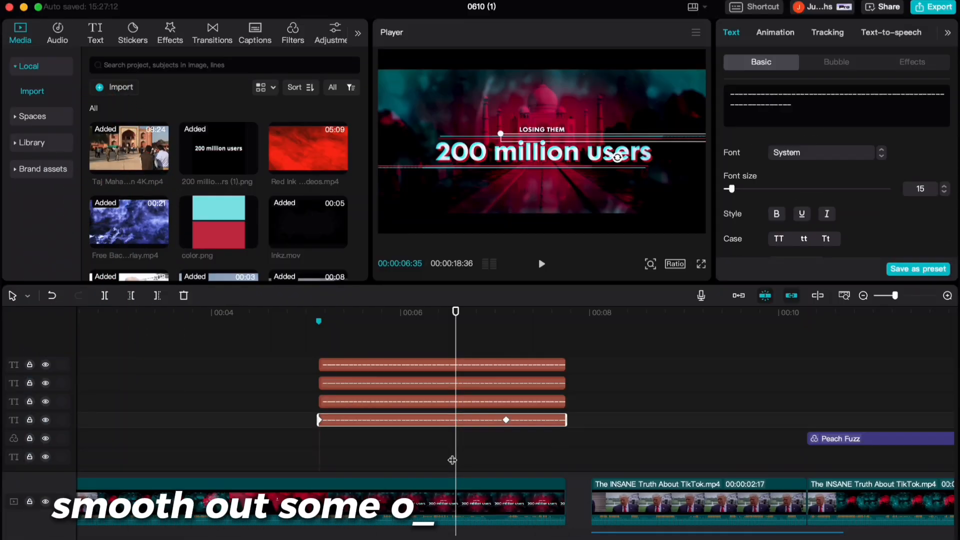
right_click(424, 430)
left_click(453, 463)
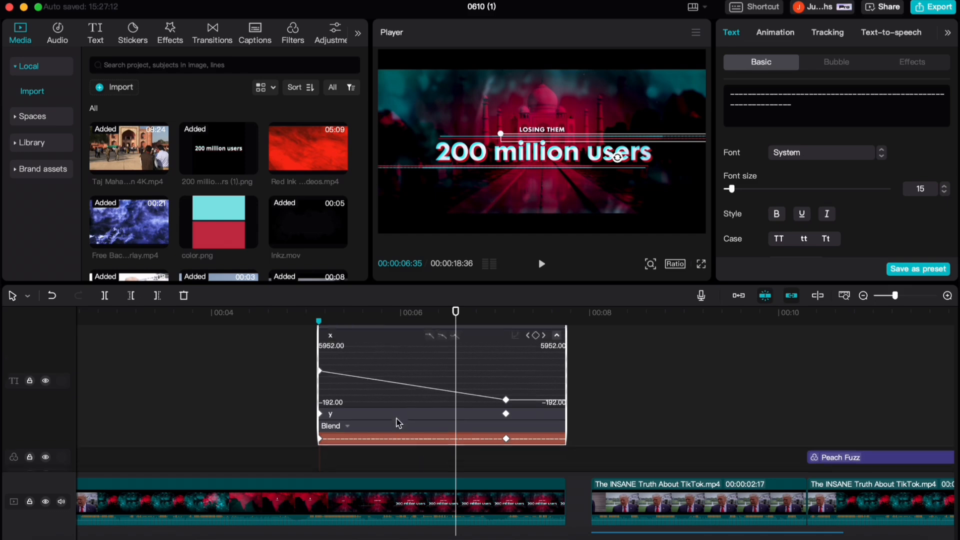
scroll(399, 423, "up", 2)
left_click_drag(341, 399, 297, 423)
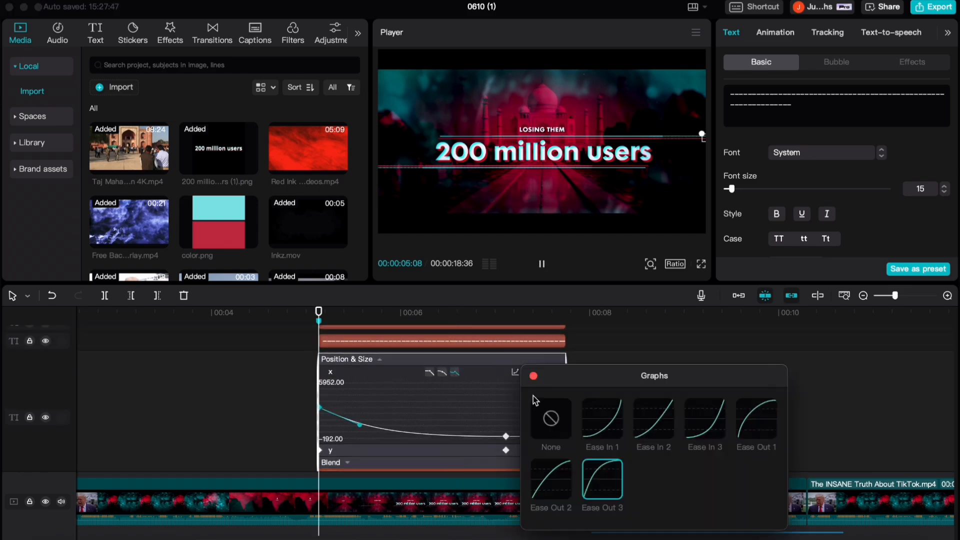
- Show the other upper line's keyframe graph and apply a smooth curve to its final X position keyframe
key("space")
left_click(534, 377)
right_click(469, 475)
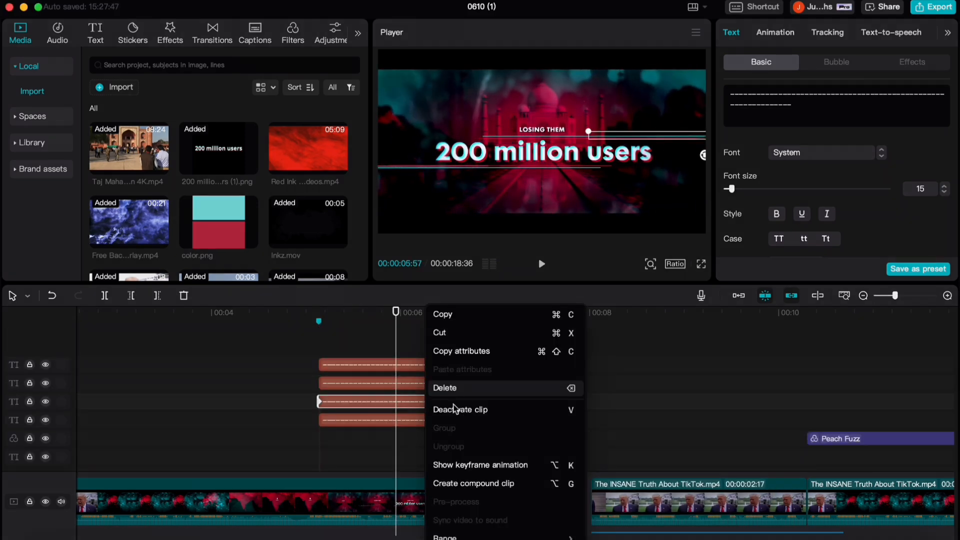
left_click(444, 466)
scroll(385, 395, "up", 3)
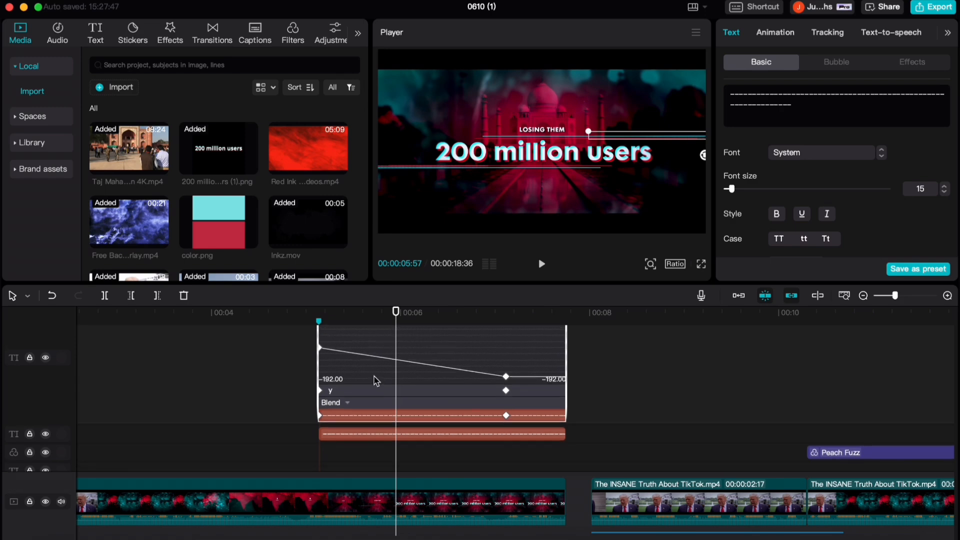
left_click(506, 408)
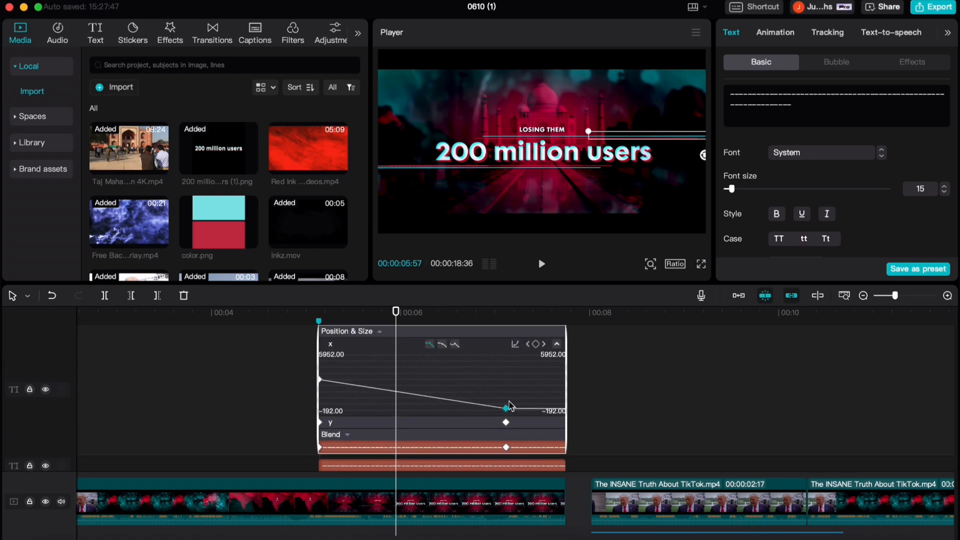
left_click(454, 345)
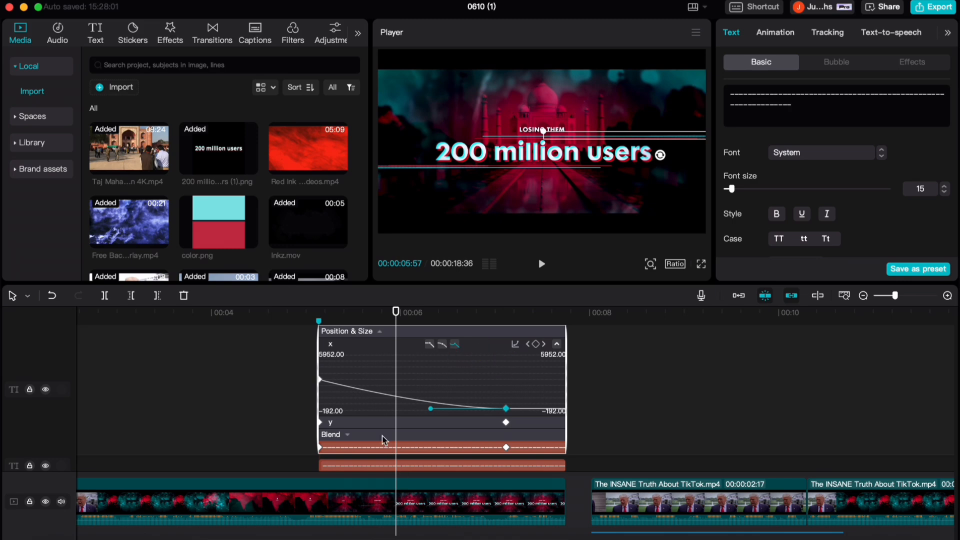
- Show the first lower line's keyframe graph and apply the Ease Out 3 curve to its X position
double_click(366, 451)
left_click(379, 386)
double_click(381, 388)
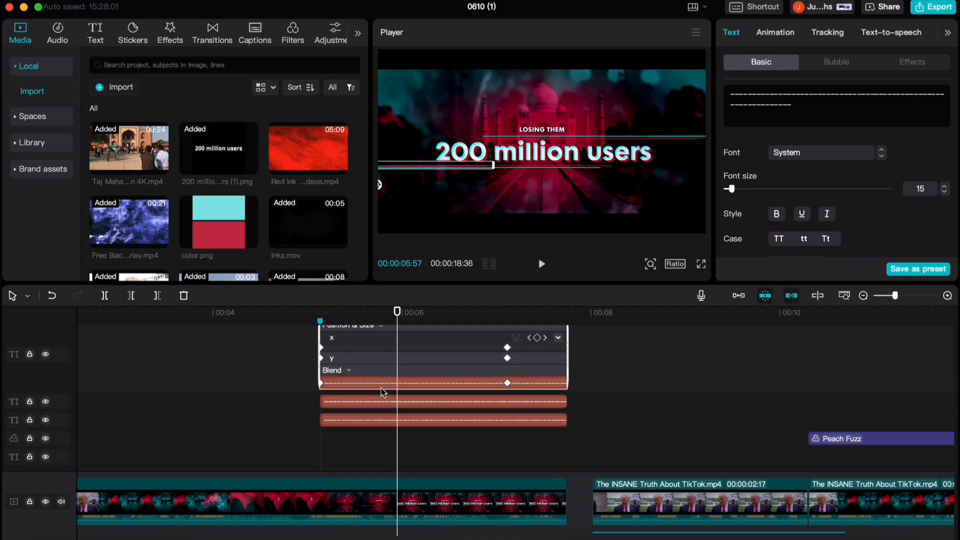
scroll(384, 390, "up", 3)
left_click(559, 388)
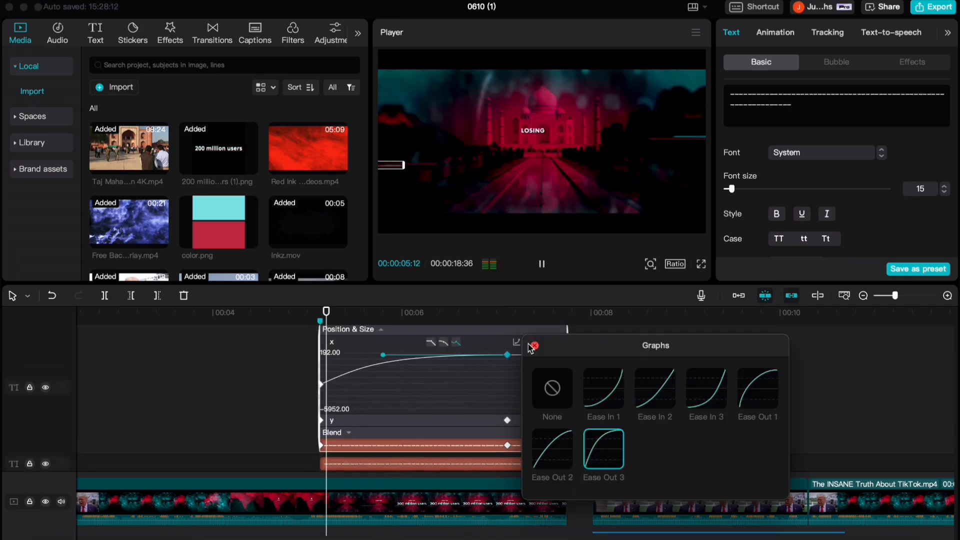
left_click(534, 346)
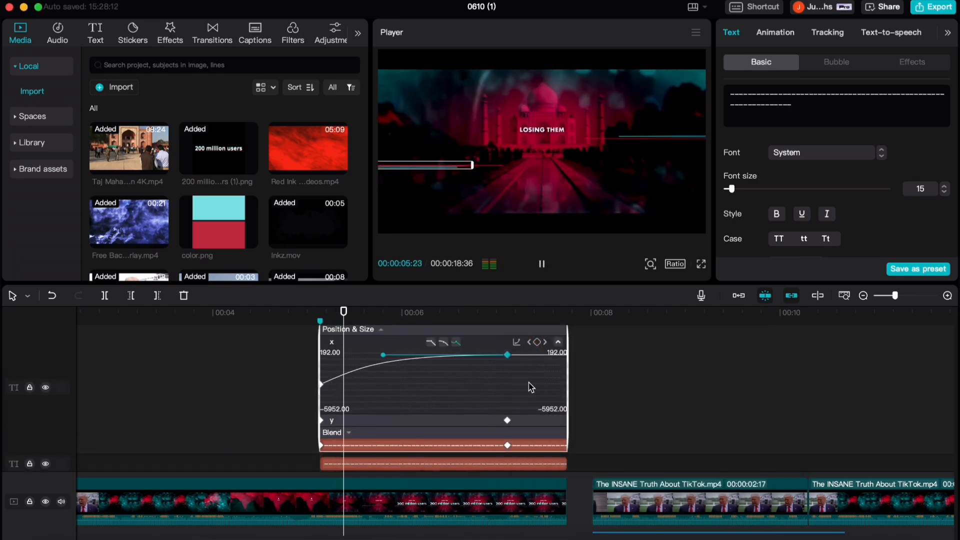
key("space")
- Show the topmost track's lower line keyframe graph and apply a smooth curve to its X position
double_click(402, 451)
left_click(420, 366)
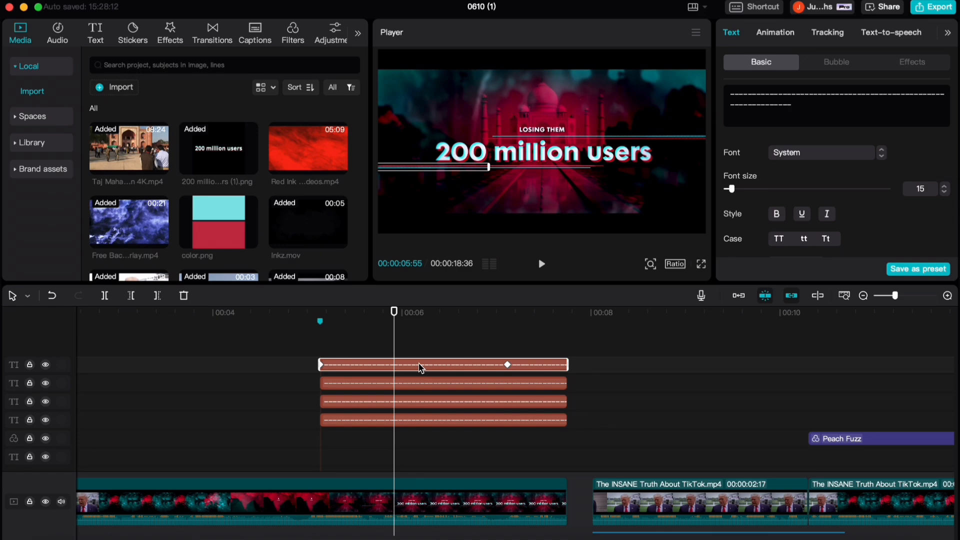
double_click(420, 366)
scroll(421, 369, "up", 3)
left_click(559, 353)
left_click(457, 353)
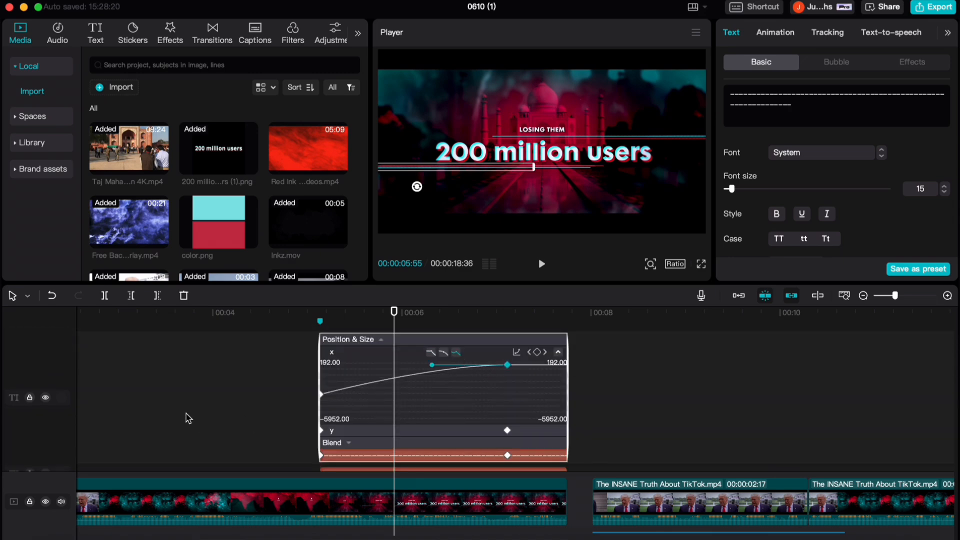
double_click(393, 428)
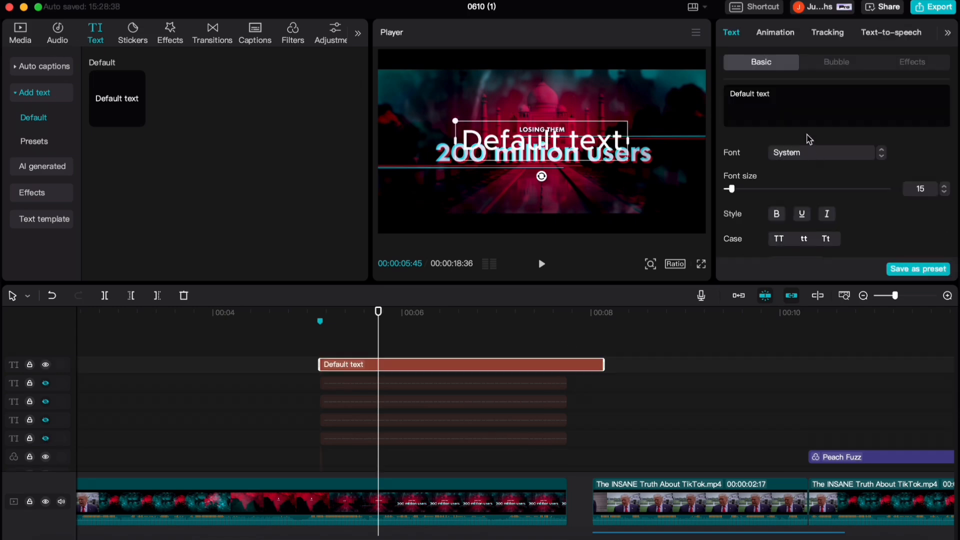
- Replace the default text in the new title clip with "LOSING THEM"
left_click_drag(826, 104, 598, 72)
type("LOSIF")
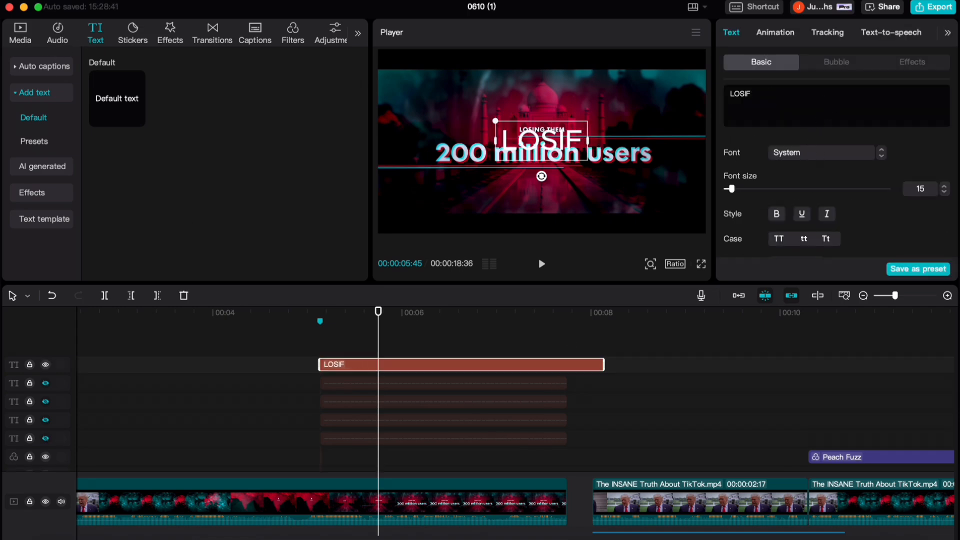
key("BackSpace")
key("BackSpace")
type("ING THEM")
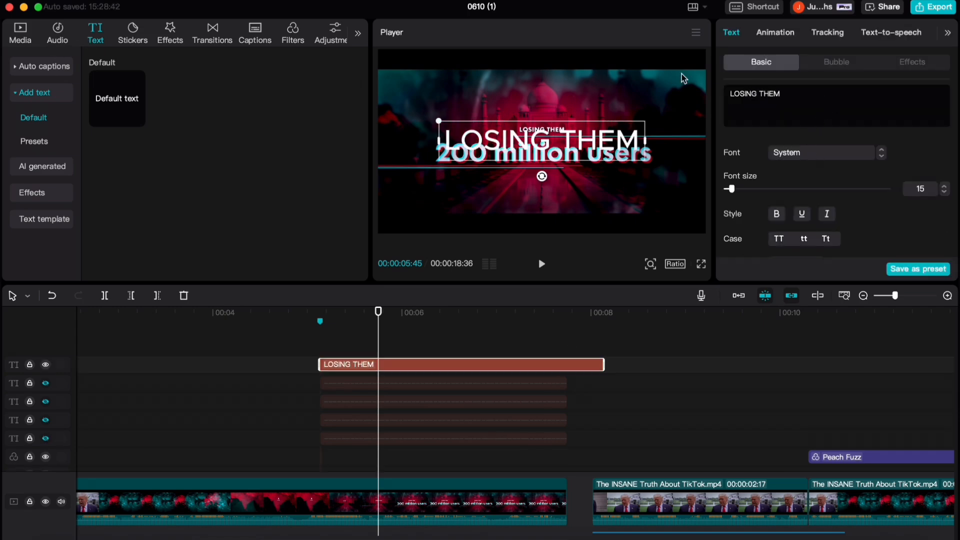
- Set the "LOSING THEM" title to Montserrat at font size 6 and scale it to 63%
left_click(820, 152)
left_click(813, 133)
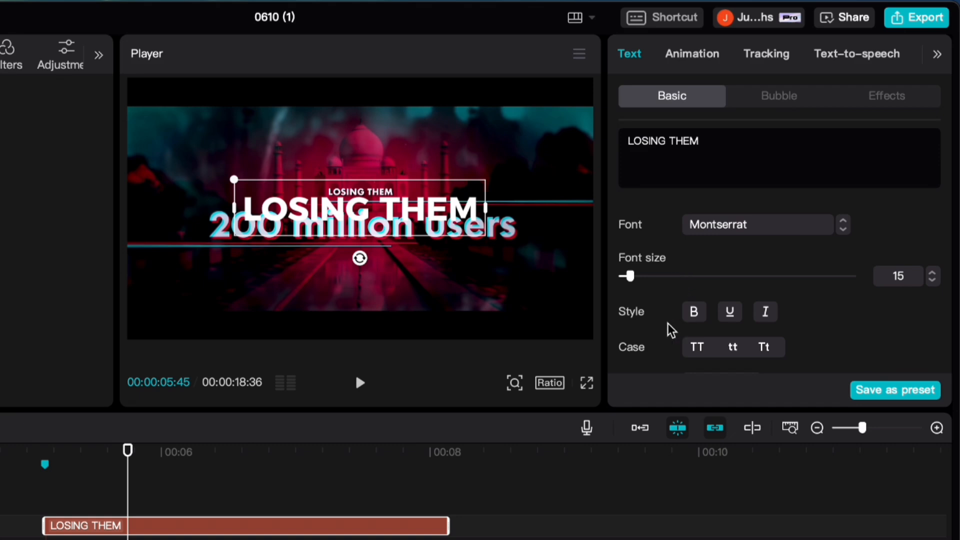
scroll(932, 283, "down", 9)
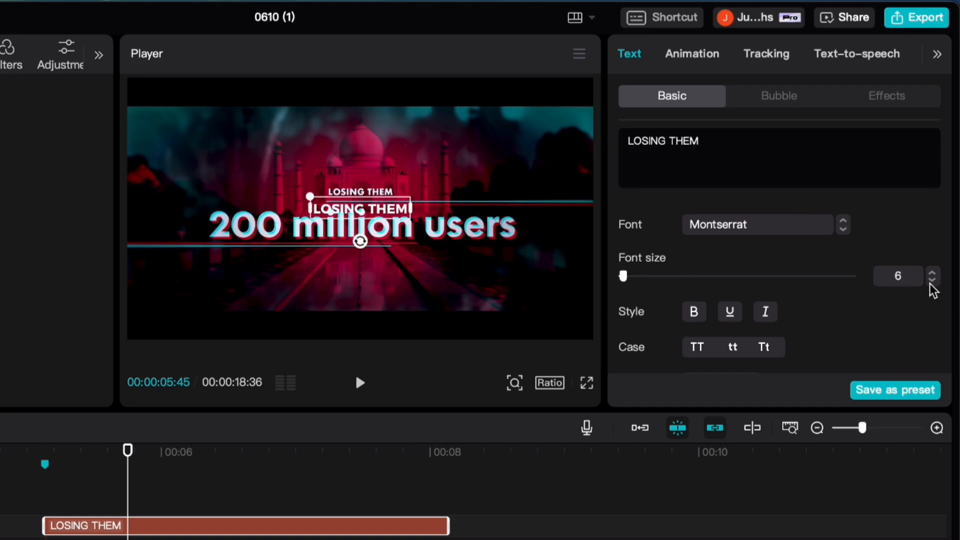
left_click_drag(659, 255, 647, 254)
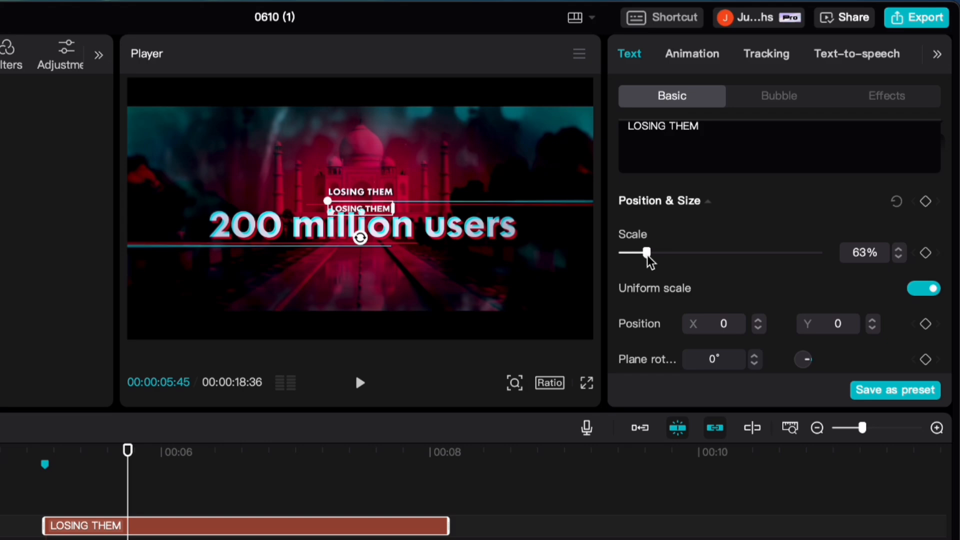
- Align the "LOSING THEM" title over the reference caption and give it a black shadow at 39% opacity
left_click_drag(361, 208, 360, 199)
left_click_drag(360, 199, 360, 178)
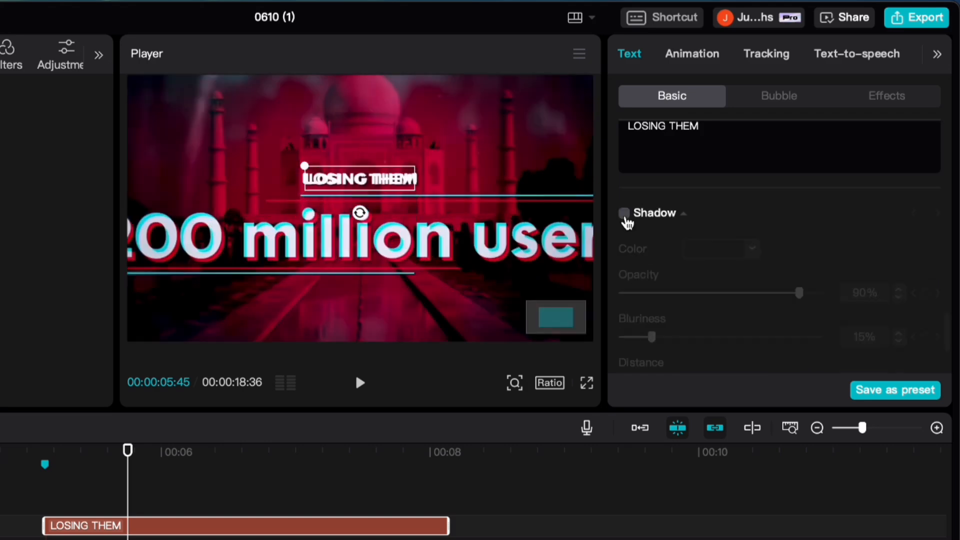
left_click(625, 215)
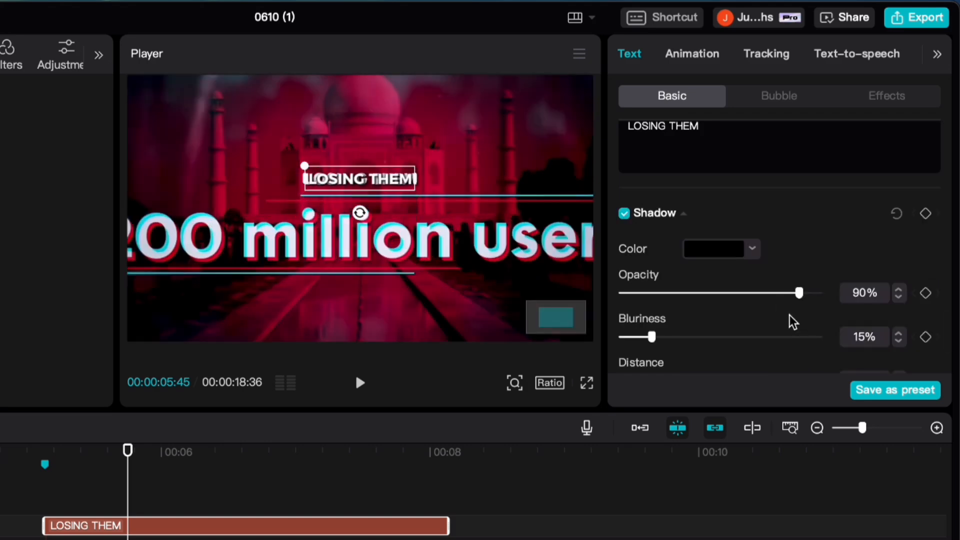
left_click_drag(779, 297, 701, 300)
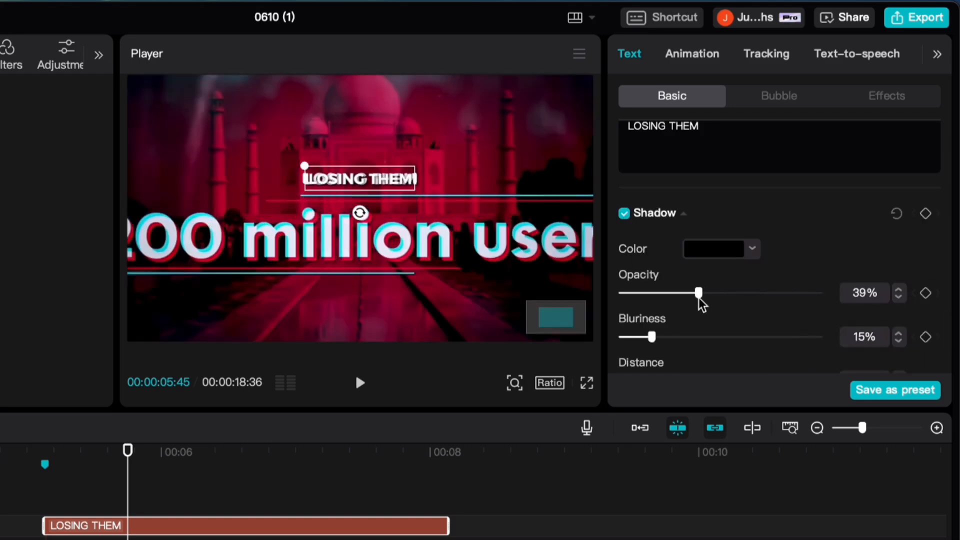
- Apply the Concentrate in-animation to the "LOSING THEM" title, shorten its duration slightly, and preview it
left_click(692, 53)
scroll(780, 200, "down", 3)
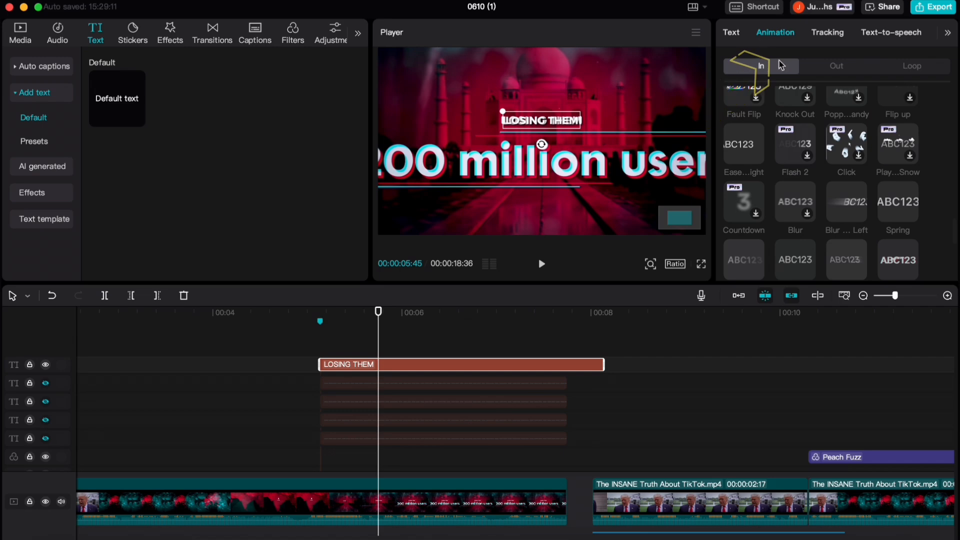
scroll(795, 190, "down", 3)
left_click(847, 182)
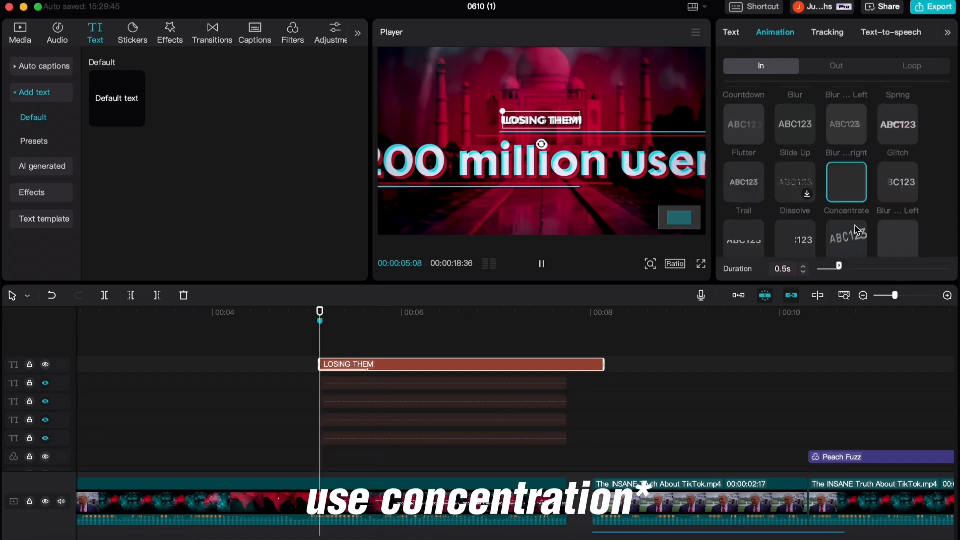
left_click(804, 272)
left_click(306, 344)
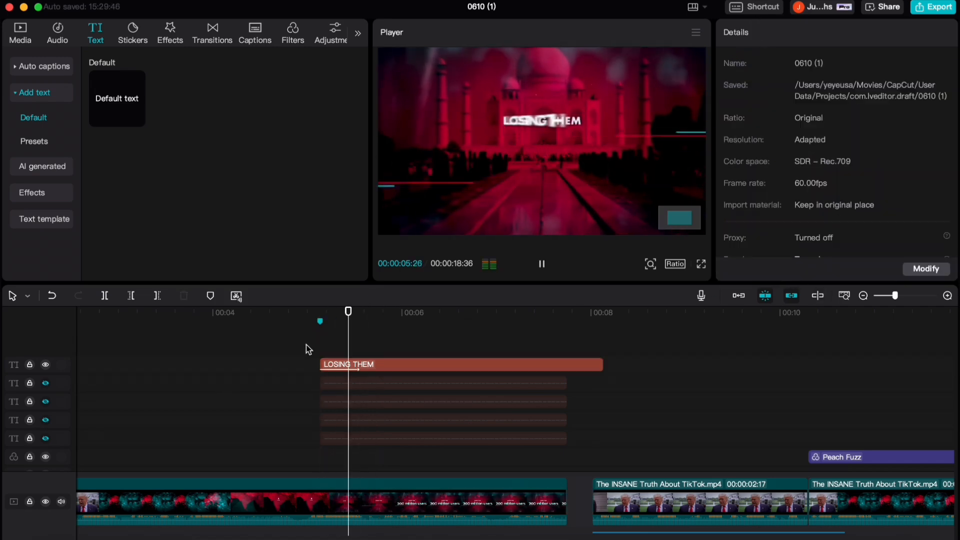
key("space")
key("space")
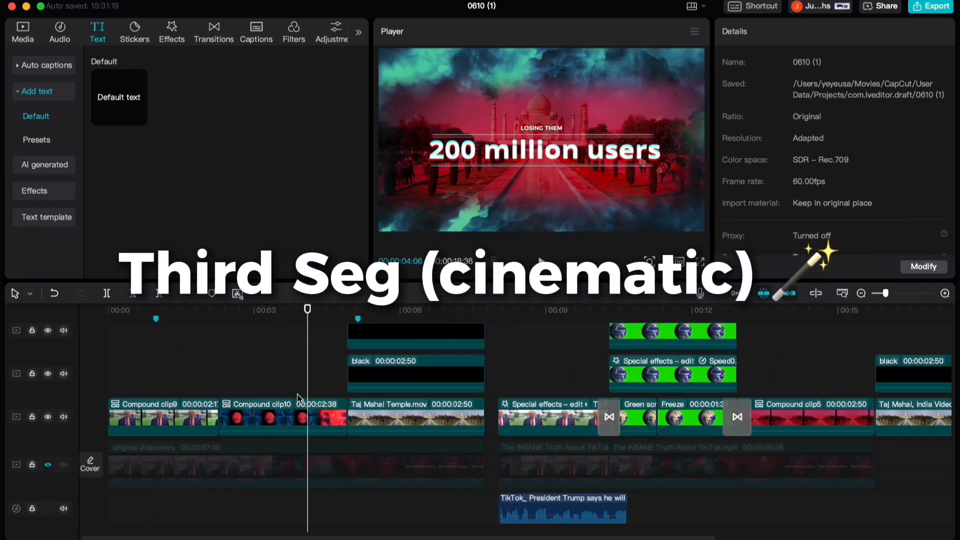
- Combine the black background clip and Taj Mahal Temple.mov beneath it into a compound clip
left_click_drag(307, 310, 379, 319)
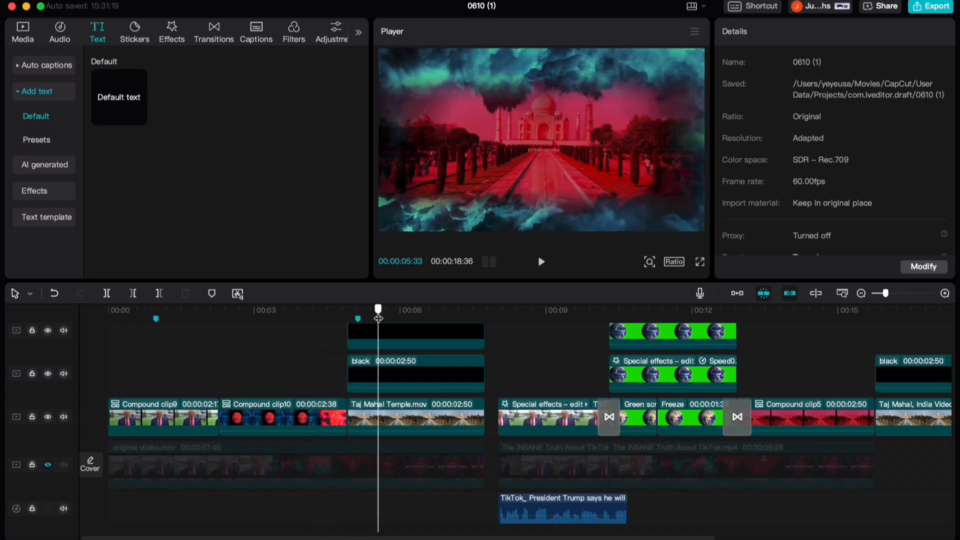
left_click_drag(489, 414, 365, 357)
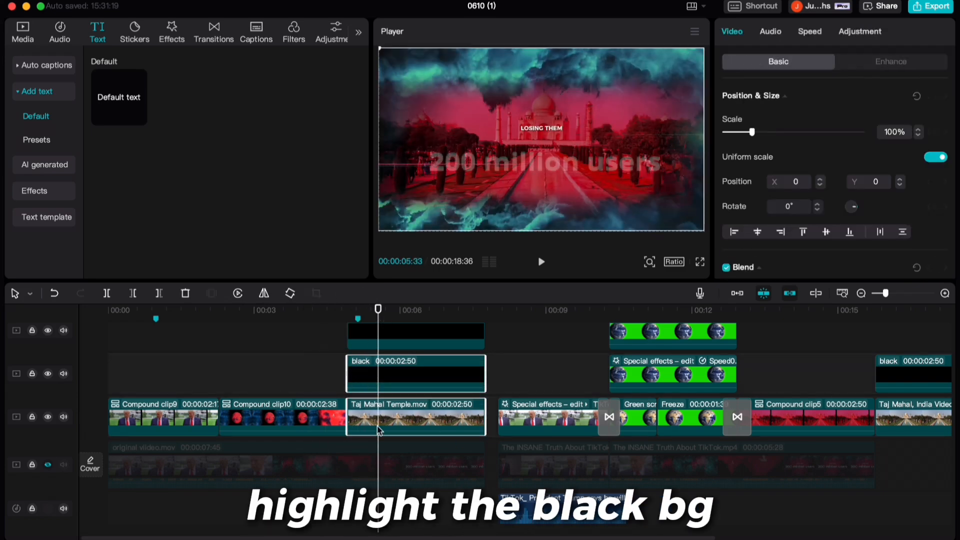
right_click(409, 415)
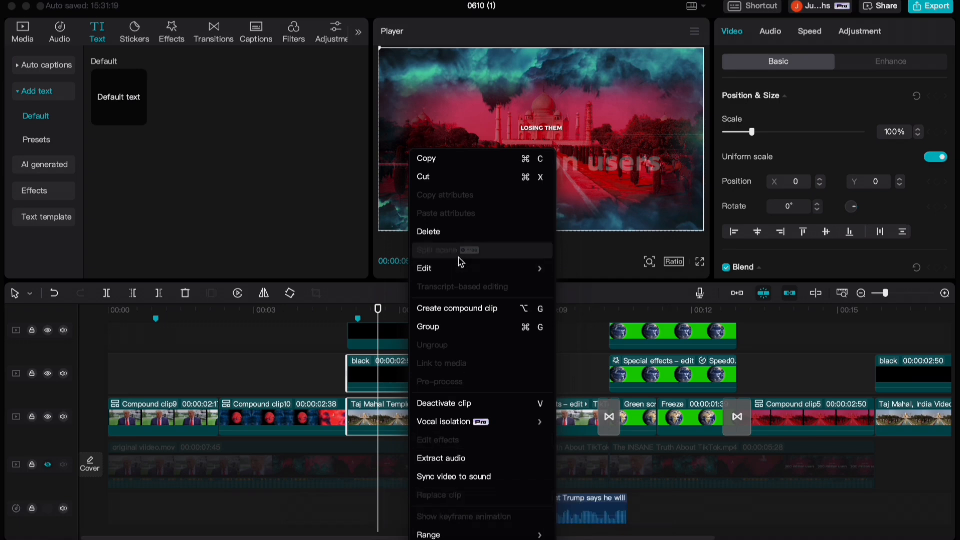
left_click(450, 311)
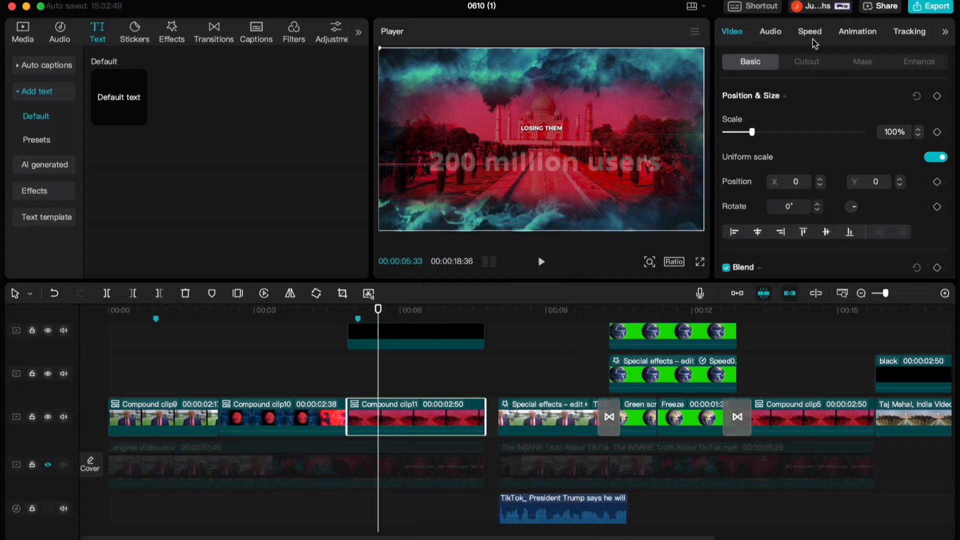
- Apply a Mirror mask to the Taj Mahal compound clip to form the cinematic letterbox
left_click(864, 61)
left_click(845, 132)
scroll(825, 241, "down", 3)
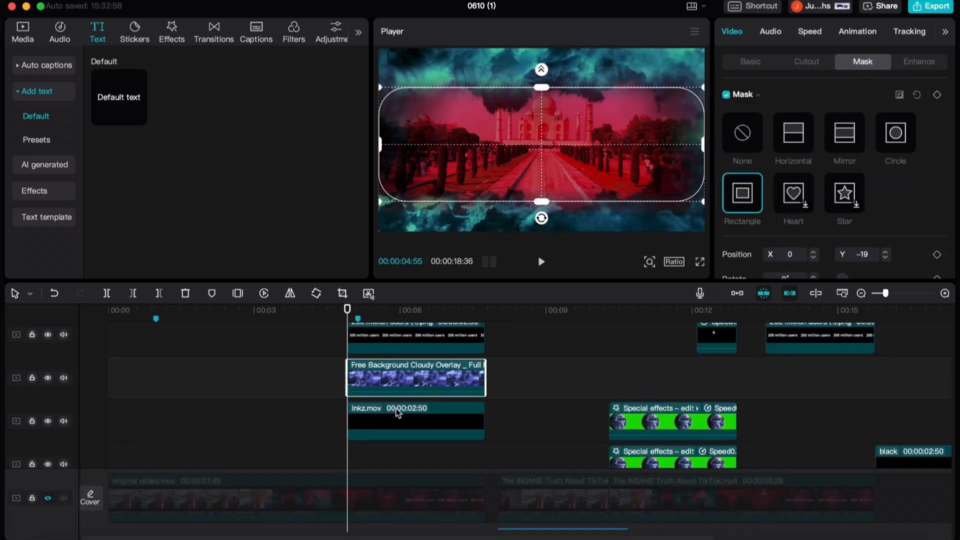
- Combine the cloudy overlay clip and Inkz.mov into a compound clip
scroll(483, 399, "down", 3)
left_click(482, 399, "shift")
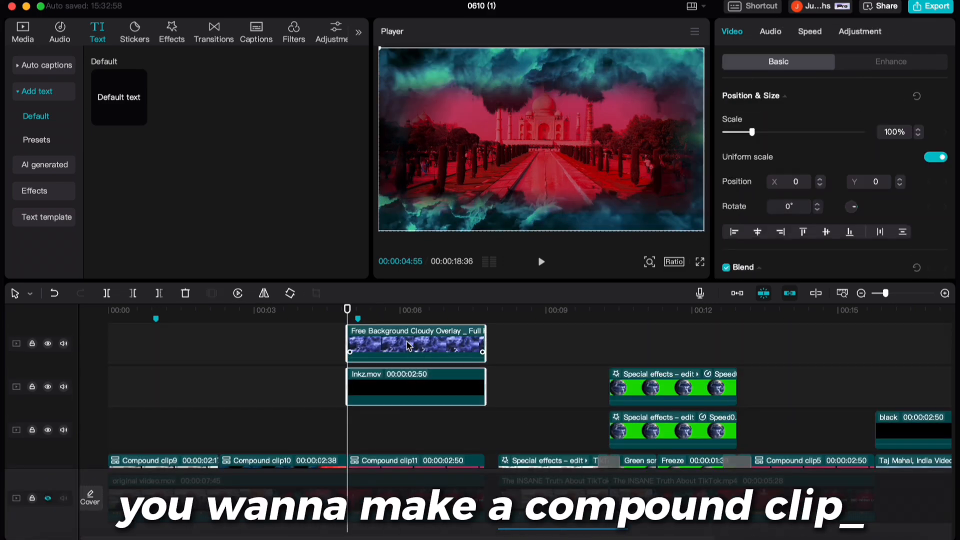
scroll(483, 398, "up", 2)
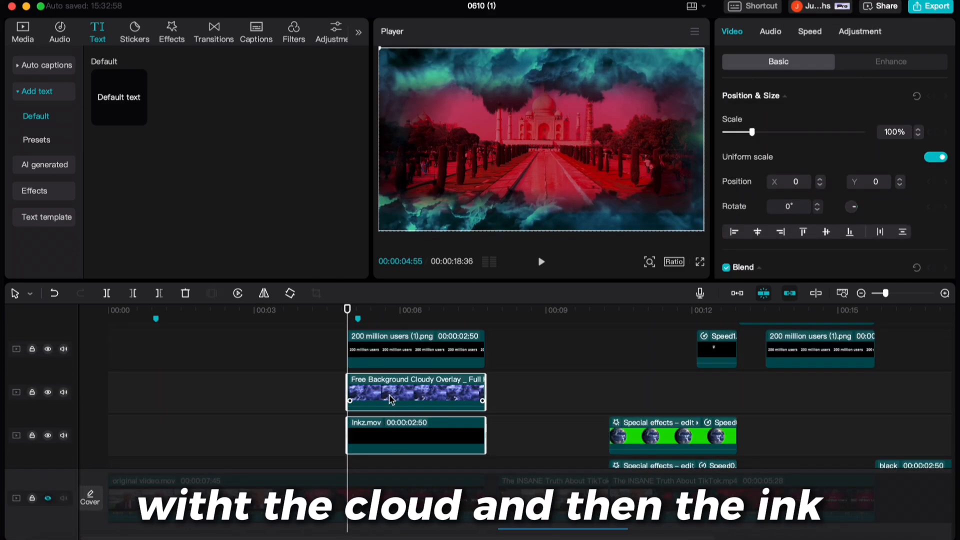
right_click(390, 398)
left_click(425, 307)
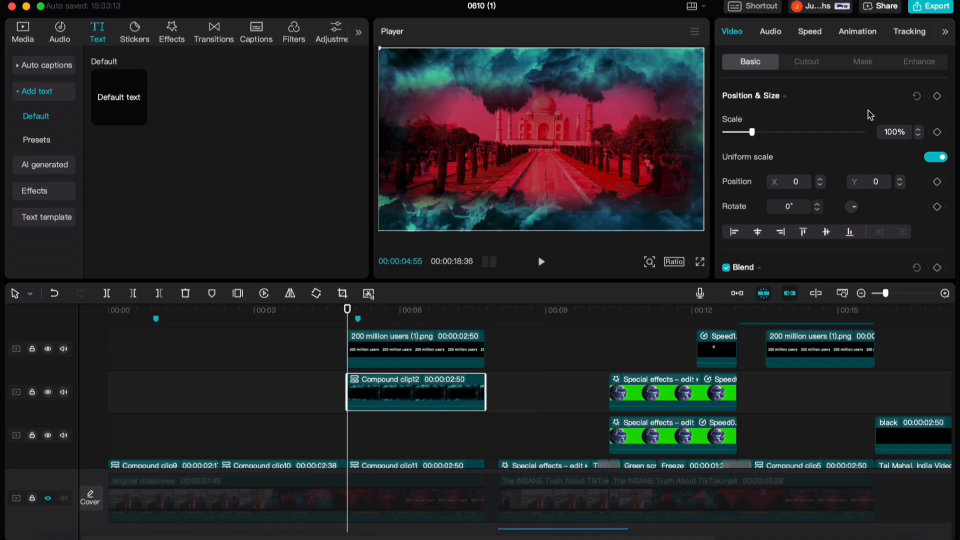
- Apply a Mirror mask to the cloud and ink compound clip, sizing it to match the letterboxed frame
left_click(861, 64)
left_click(845, 135)
scroll(786, 221, "down", 2)
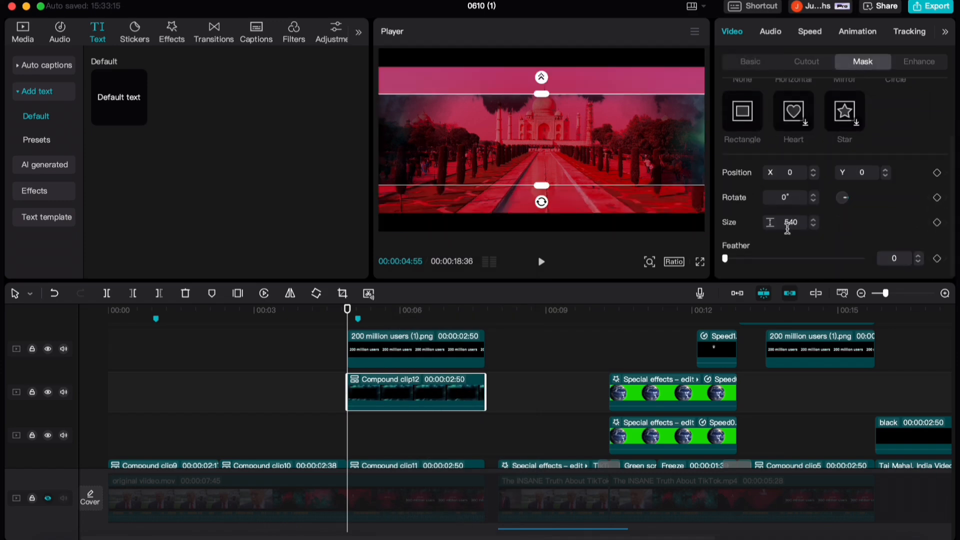
key("Return")
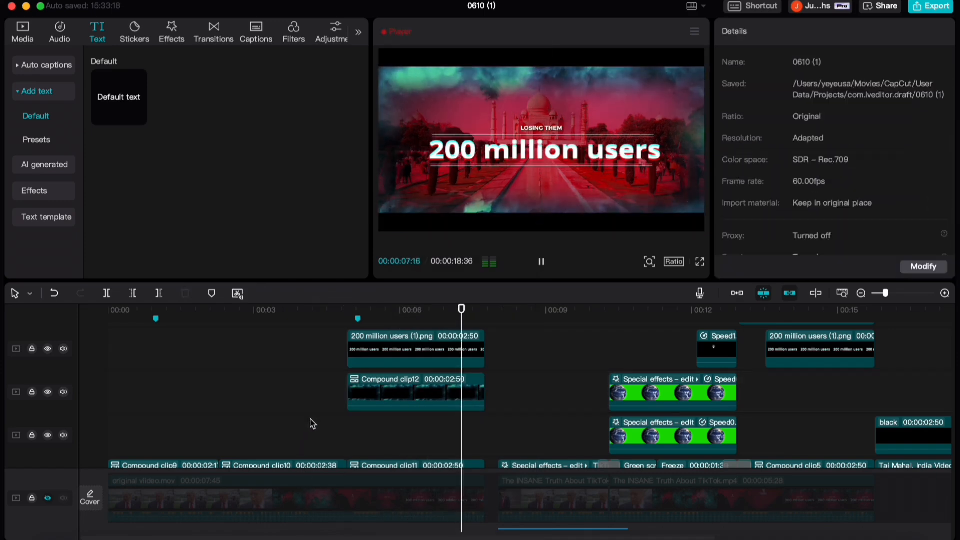
- Pause the preview and return the playhead to 00:00:01:54 in the first compound clip
key("space")
scroll(307, 388, "up", 10)
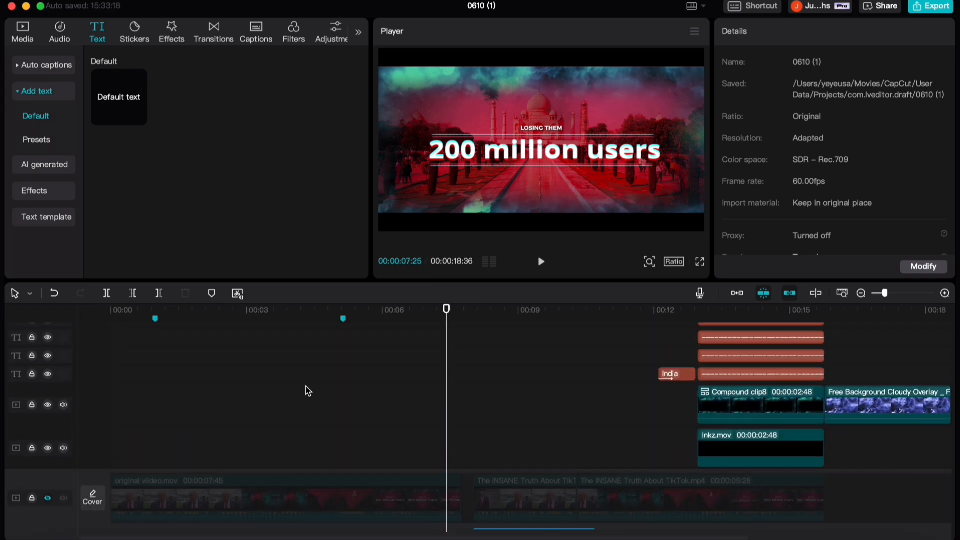
scroll(306, 388, "up", 1)
scroll(306, 389, "down", 10)
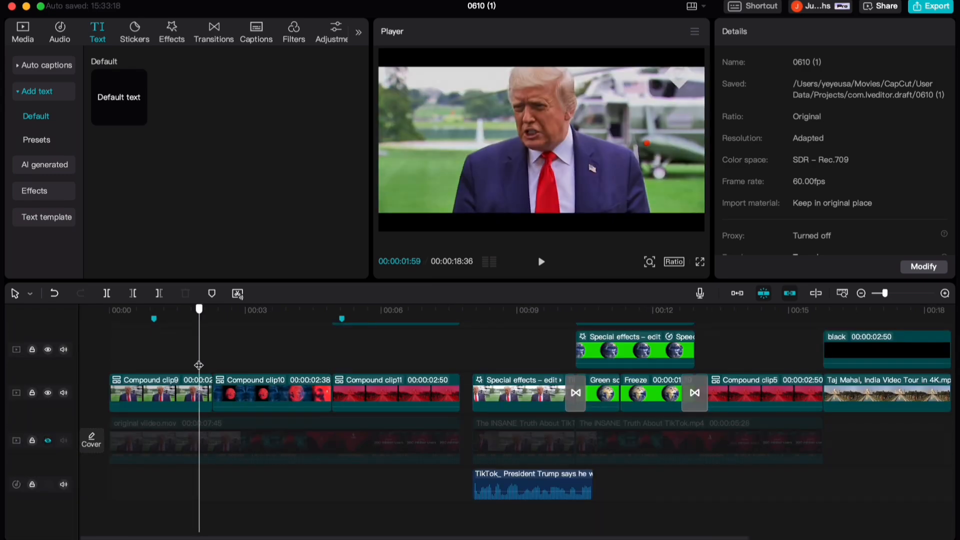
left_click(196, 362)
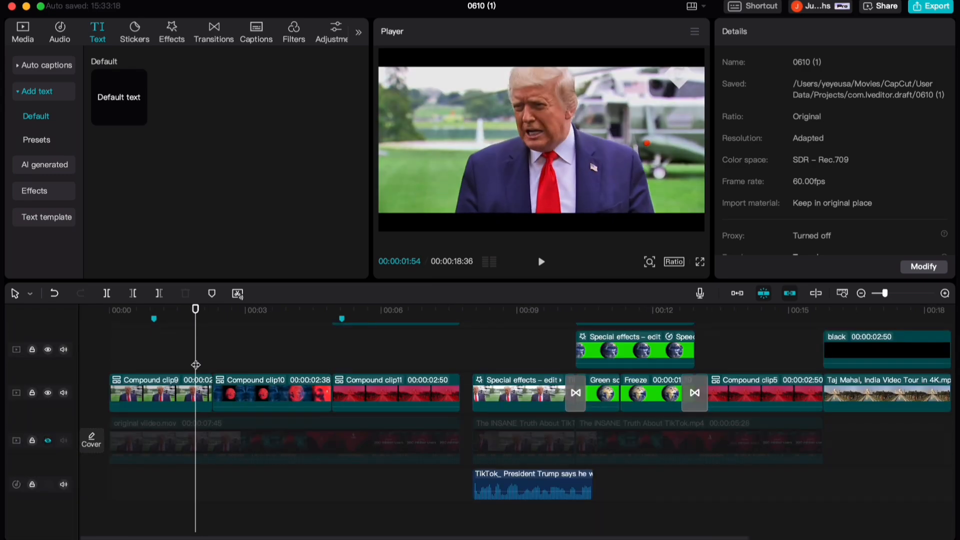
- Add Pull in transitions between the first three compound clips and set the transition duration to 0.6 s
key("space")
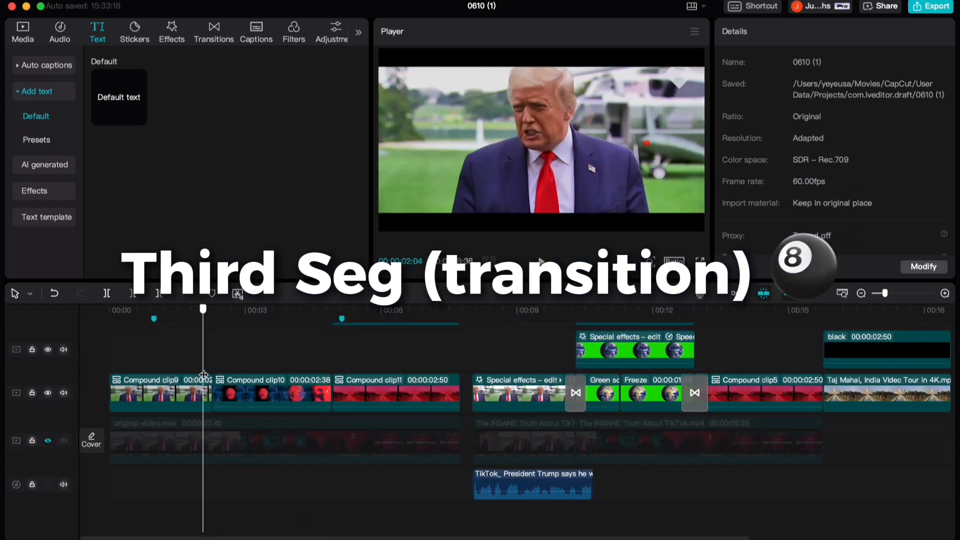
key("space")
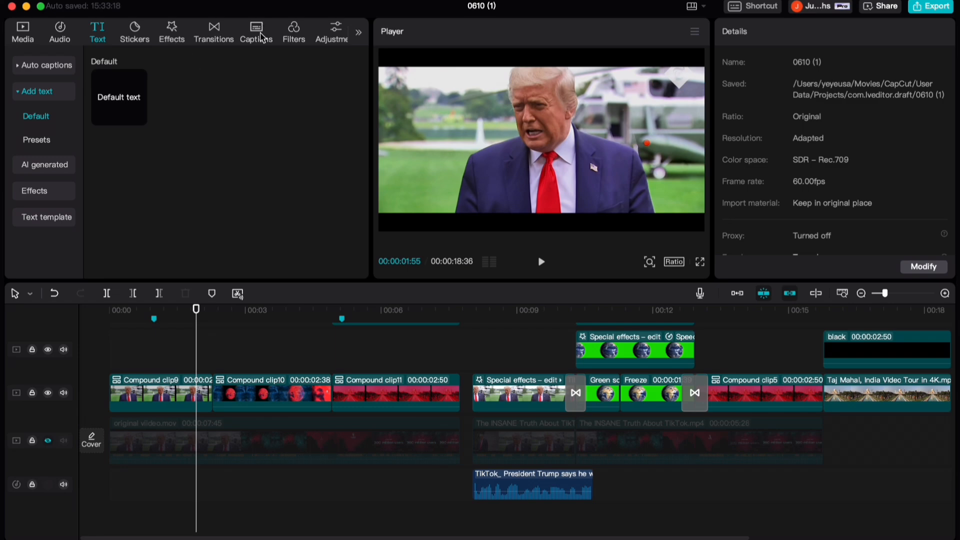
left_click(201, 44)
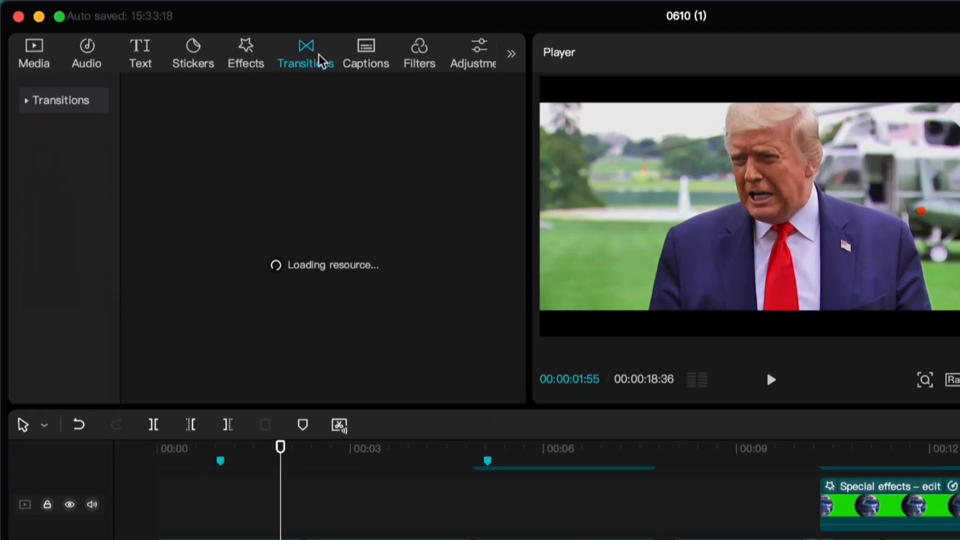
scroll(446, 190, "down", 1)
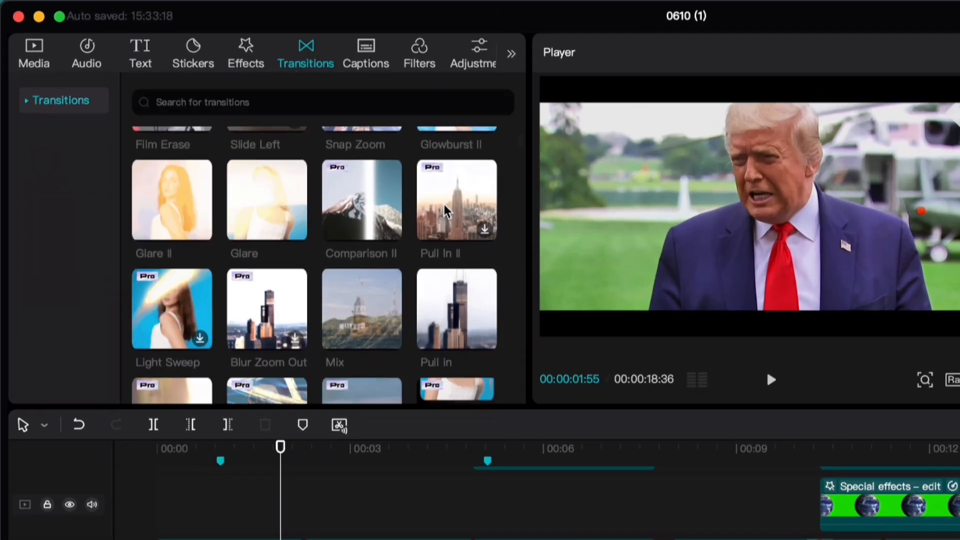
scroll(447, 189, "down", 4)
left_click(484, 219)
left_click(944, 123)
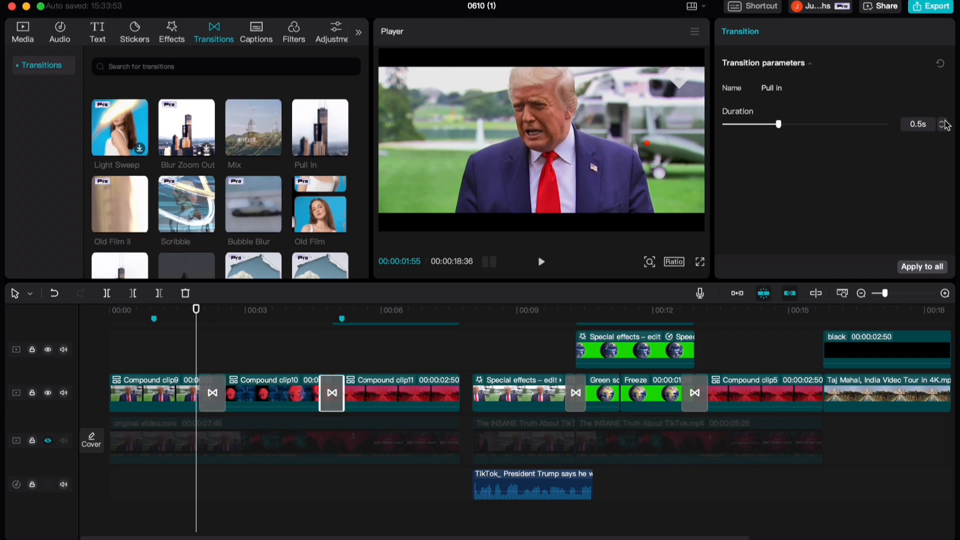
key("space")
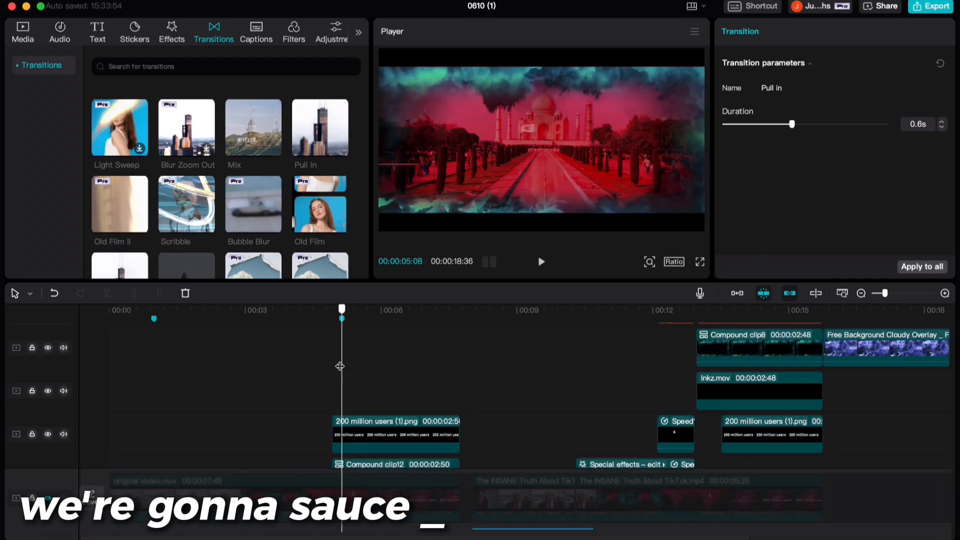
- Search the filters for "peach" and add Peach Fuzz above the LOSING THEM title, starting at the transition into the Taj Mahal clip
left_click_drag(341, 364, 333, 368)
scroll(331, 382, "up", 5)
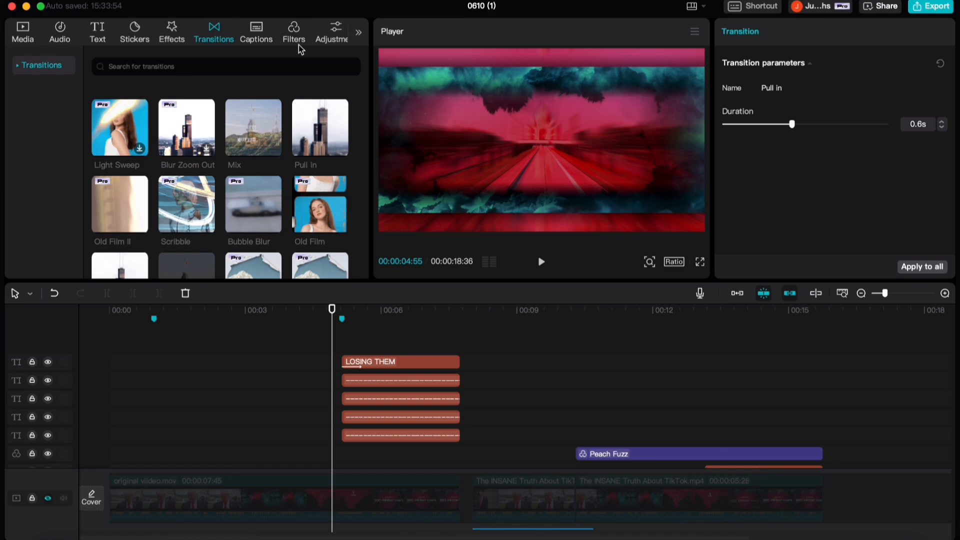
left_click(295, 35)
left_click(221, 67)
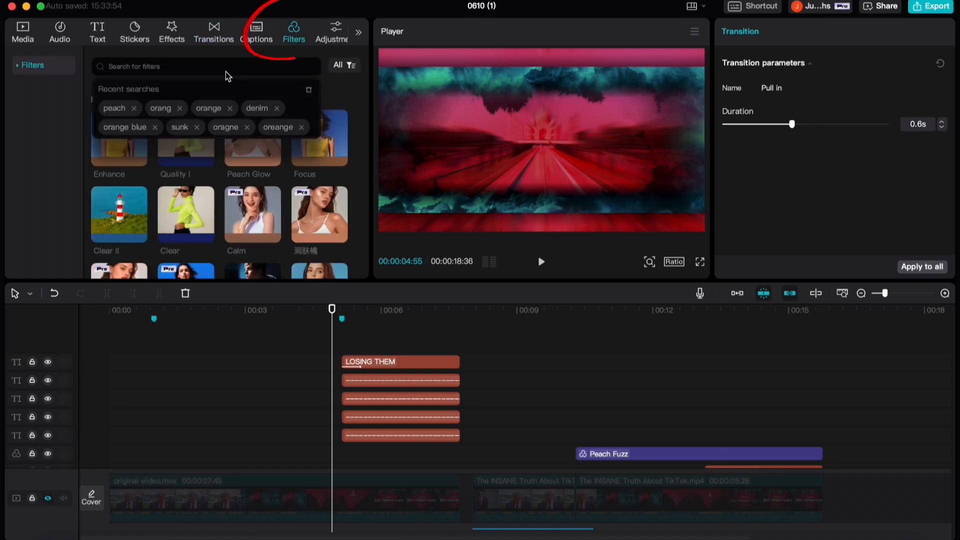
left_click(108, 113)
left_click_drag(254, 128, 188, 355)
scroll(256, 396, "down", 4)
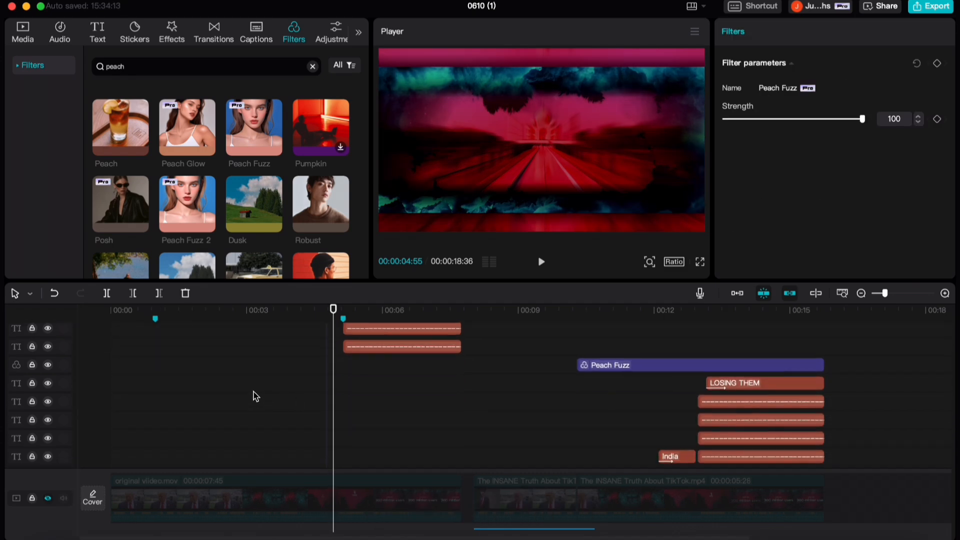
- Extend the start of the new Peach Fuzz filter back to 00:00:02:17 and set its strength to 88
scroll(255, 395, "down", 5)
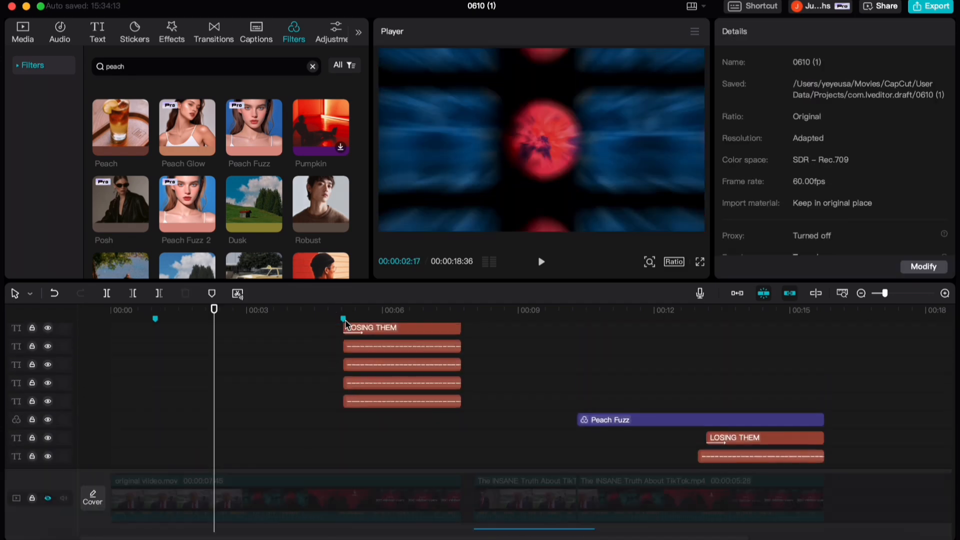
scroll(353, 385, "up", 2)
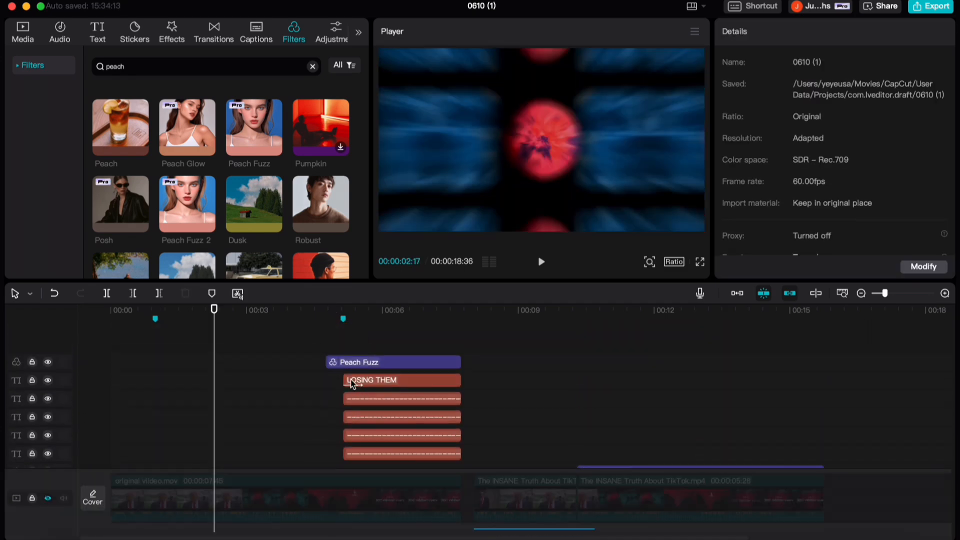
left_click_drag(327, 358, 212, 358)
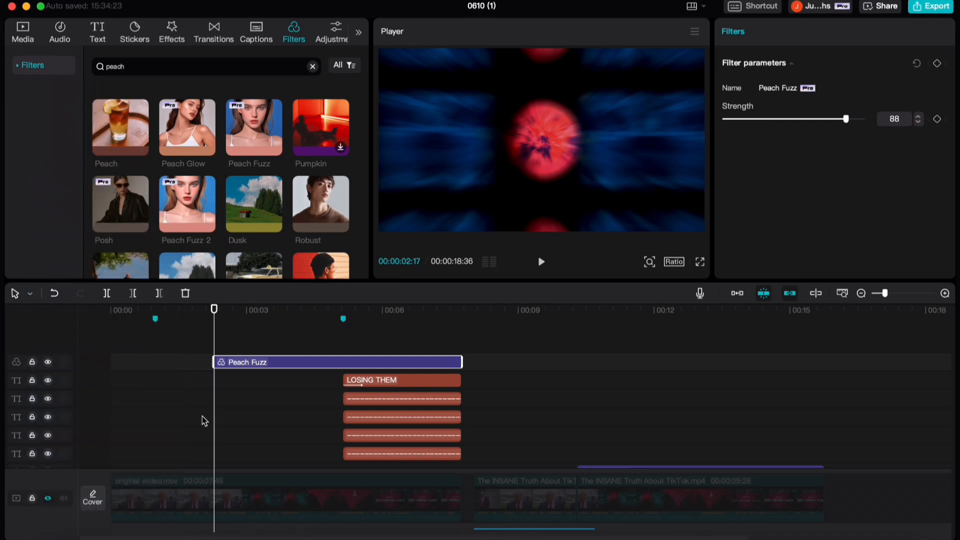
- Play back the recreated edit from the start and look over its filter, title and clip tracks
key("space")
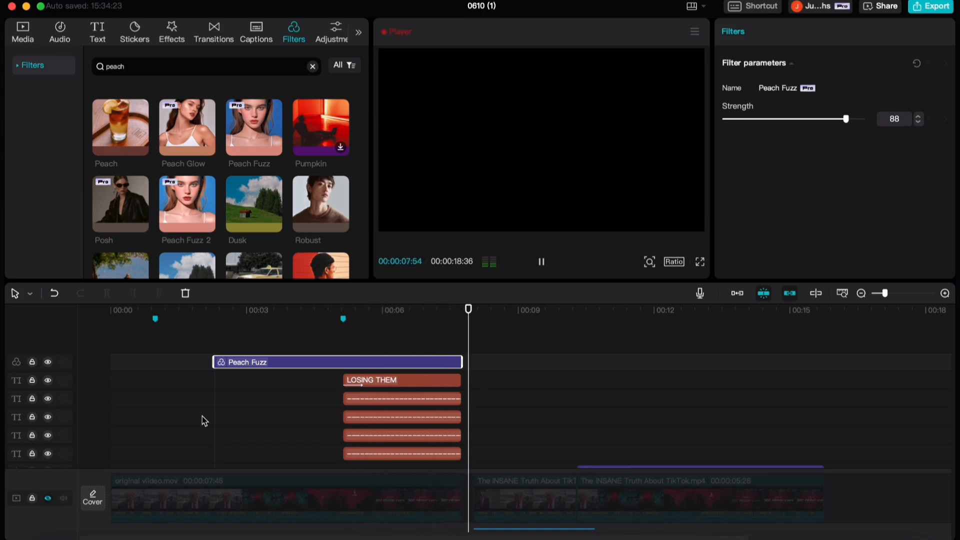
key("space")
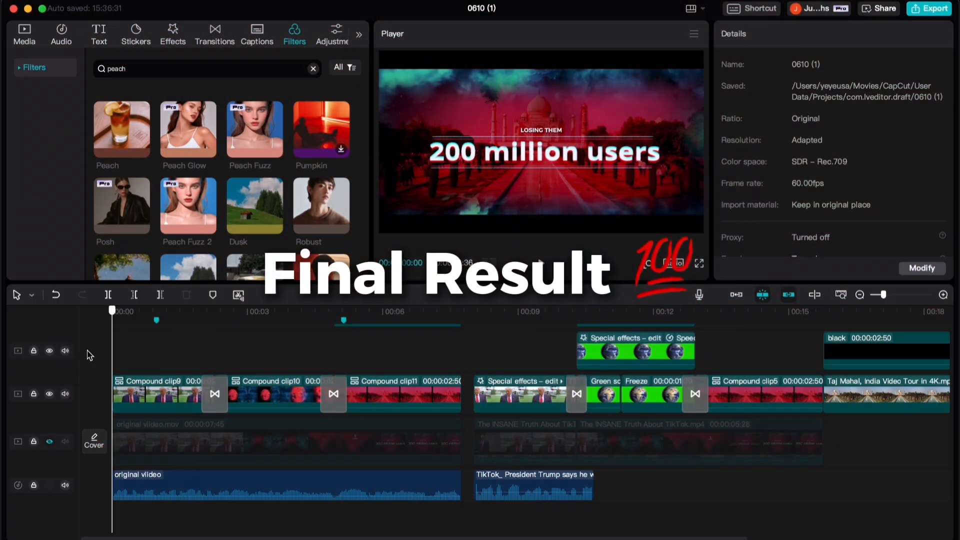
key("space")
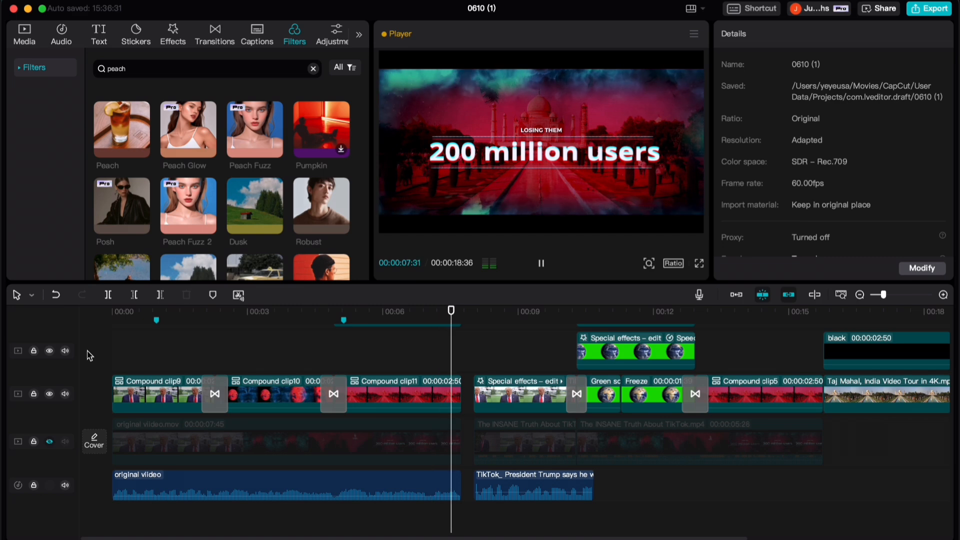
key("space")
left_click(382, 343)
key("space")
key("space")
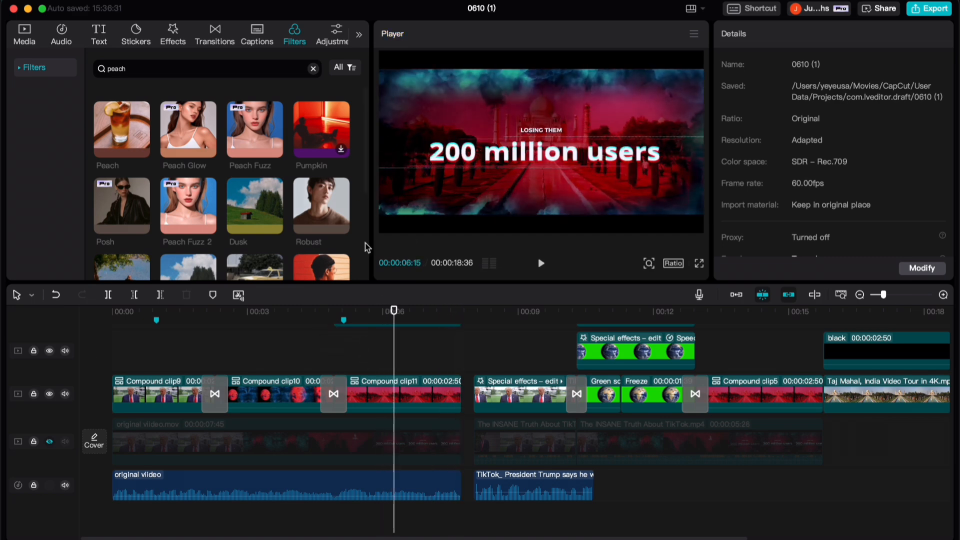
scroll(422, 403, "up", 10)
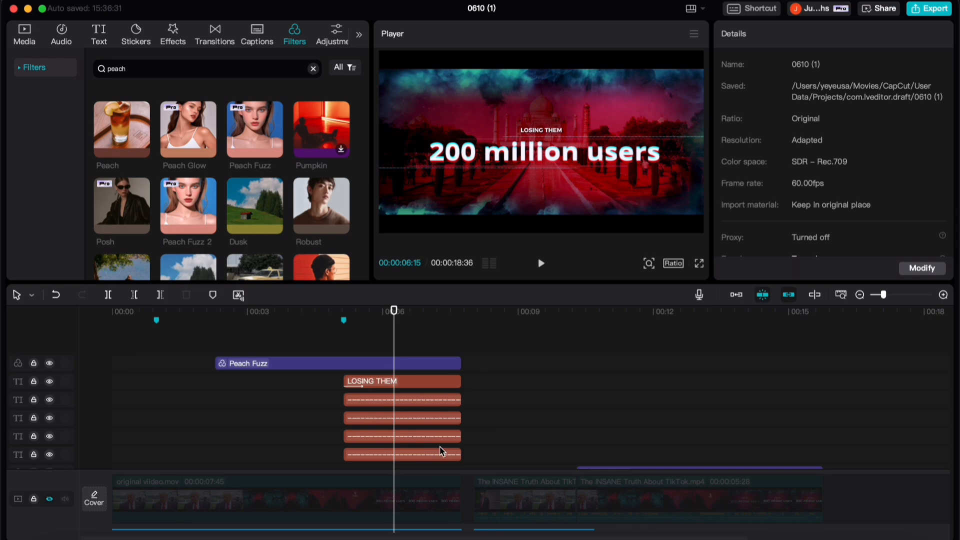
scroll(442, 451, "down", 9)
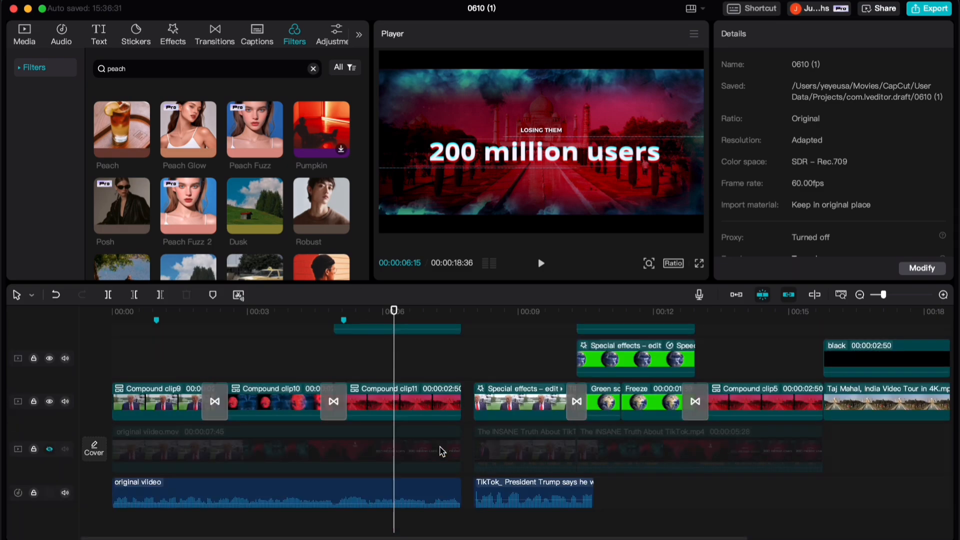